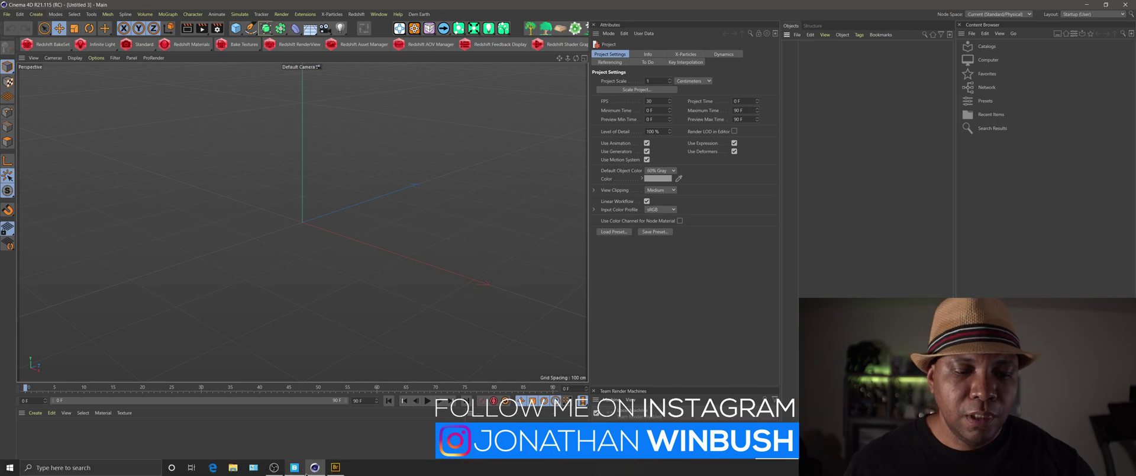
Preview the Icelandic Lava Outcrop asset in Quixel Bridge's 3D View and rotate it.
left_click(295, 468)
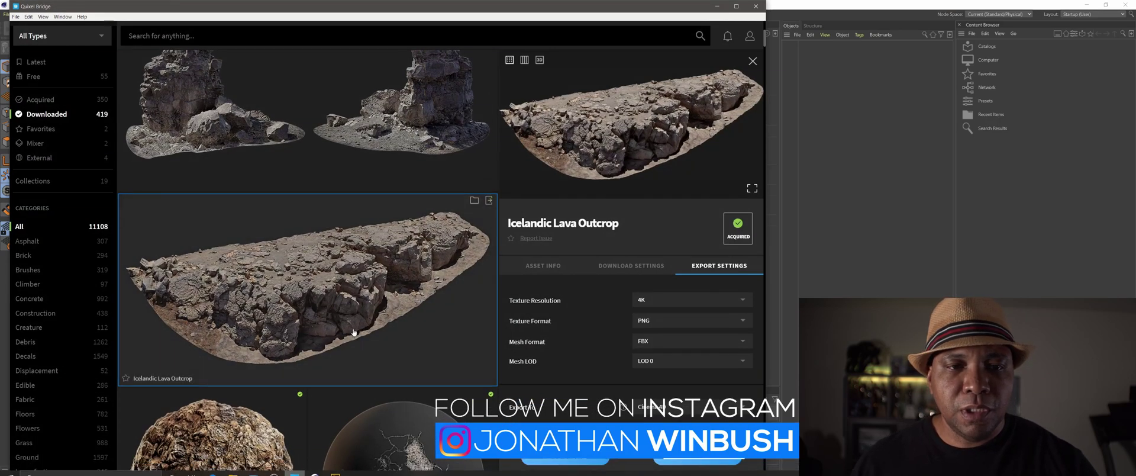
scroll(353, 316, "down", 1)
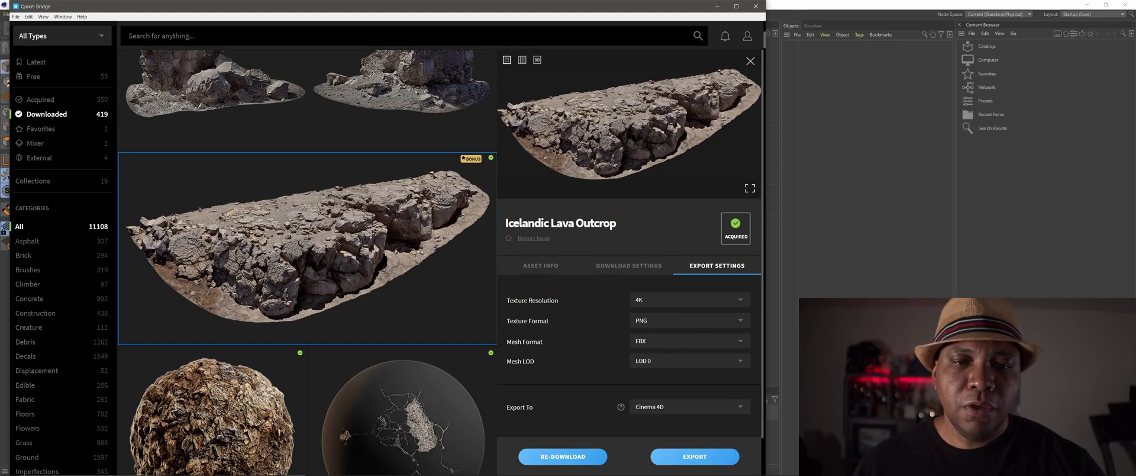
left_click(537, 60)
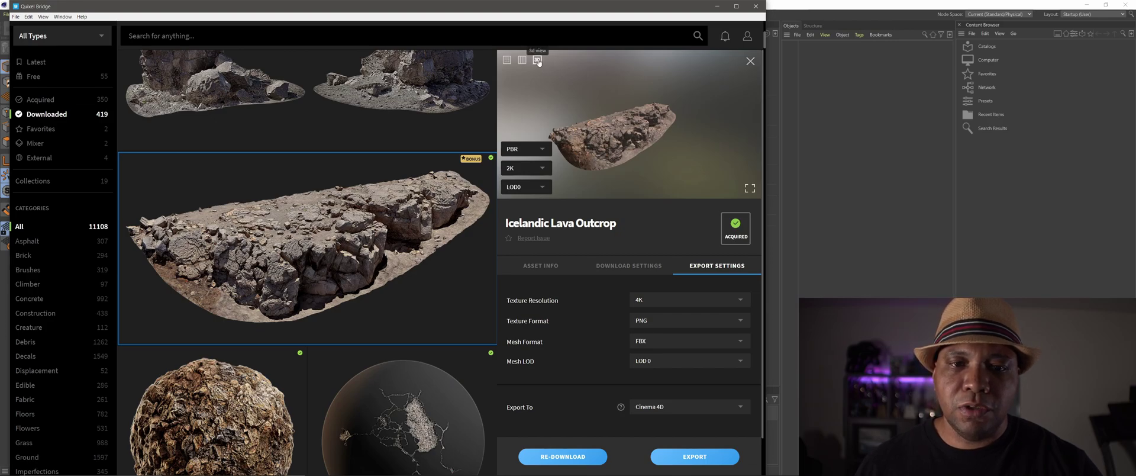
left_click(525, 187)
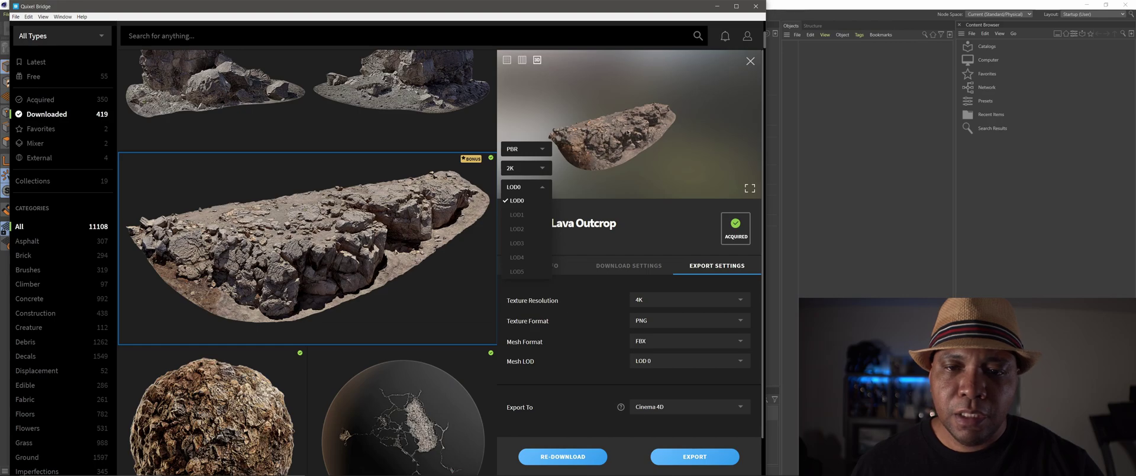
left_click(592, 148)
left_click_drag(592, 148, 550, 183)
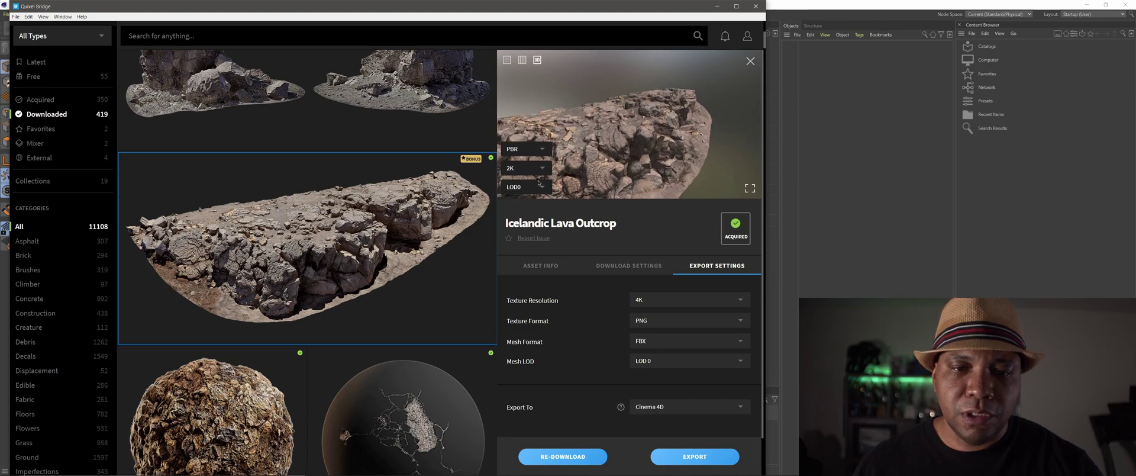
Compare the rock at LOD5 and LOD0, then export it at LOD0 to Cinema 4D.
left_click(530, 188)
left_click(519, 271)
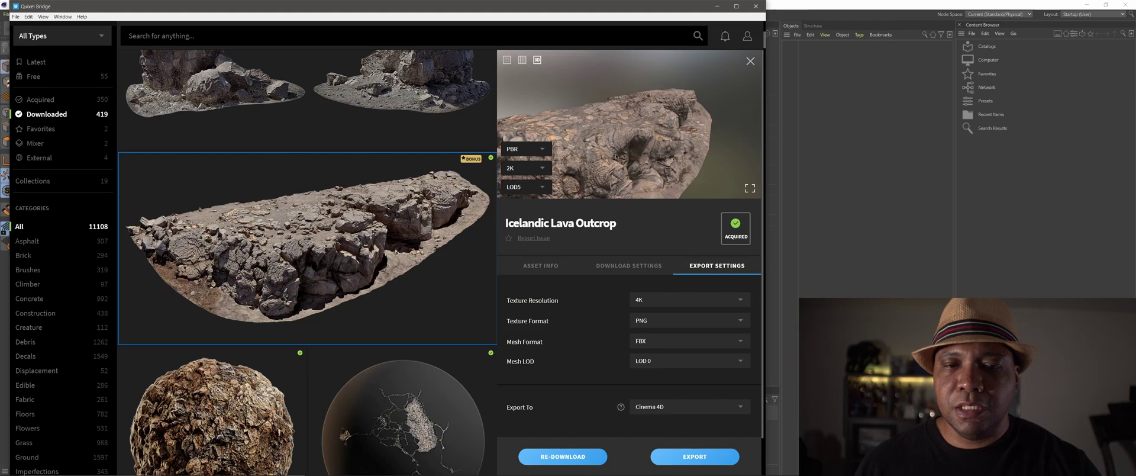
left_click(526, 191)
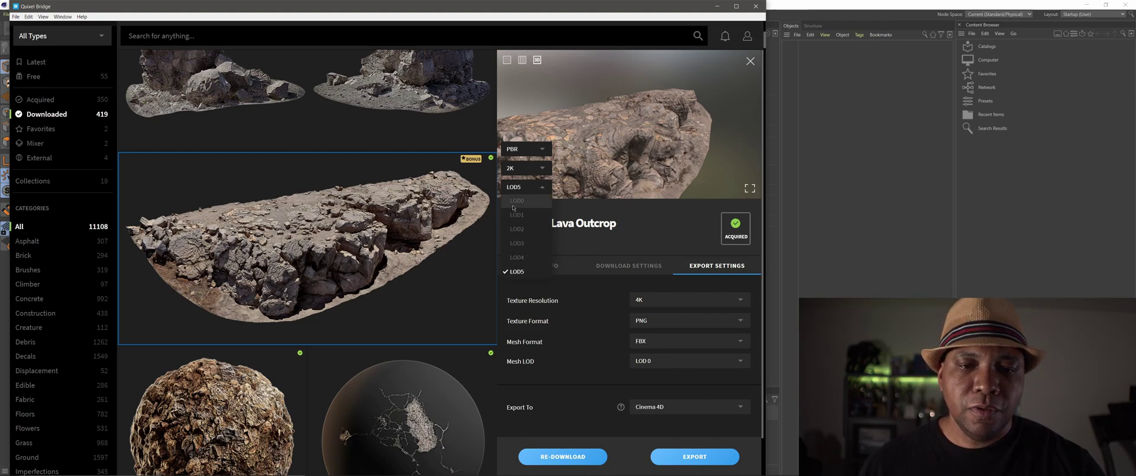
left_click(514, 203)
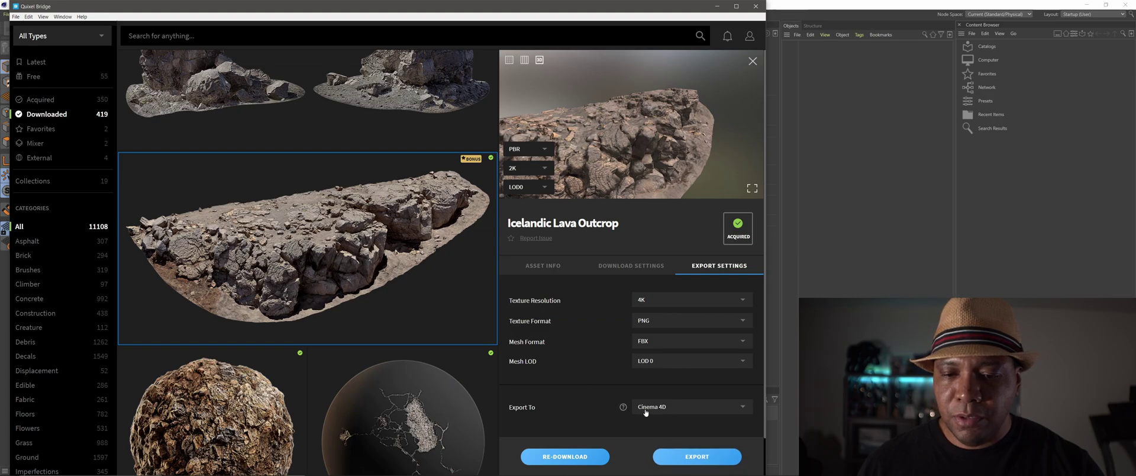
left_click(696, 461)
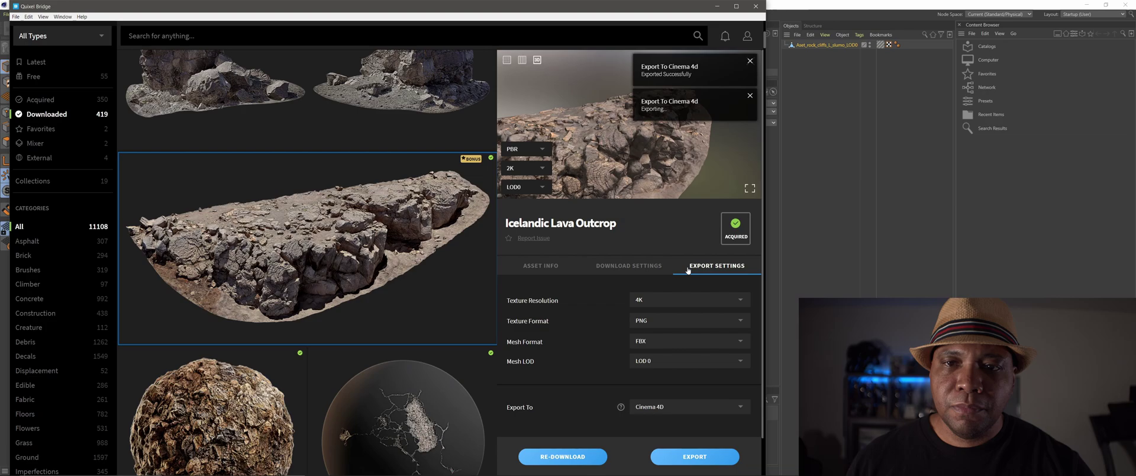
Zoom and orbit around the imported lava rock, then enlarge the material area below the viewport.
left_click(717, 6)
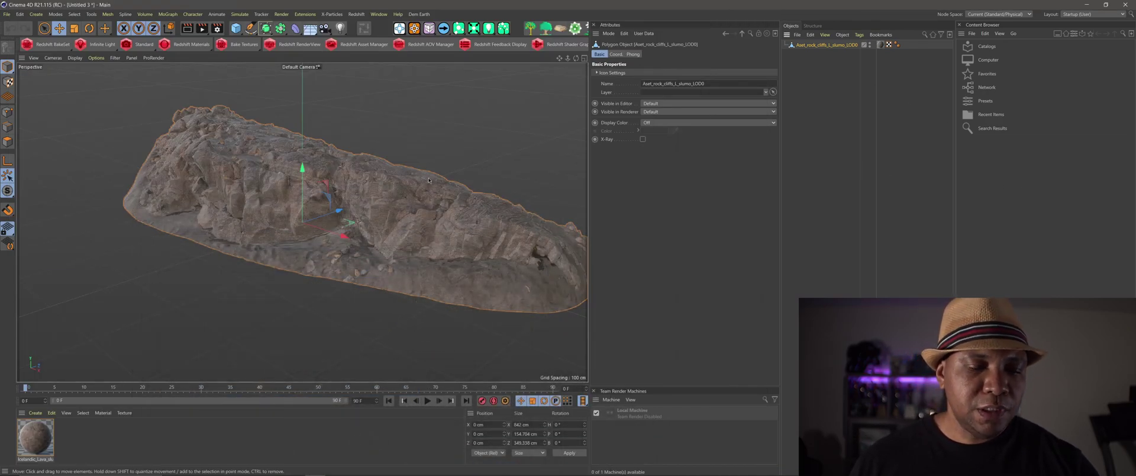
scroll(359, 191, "up", 8)
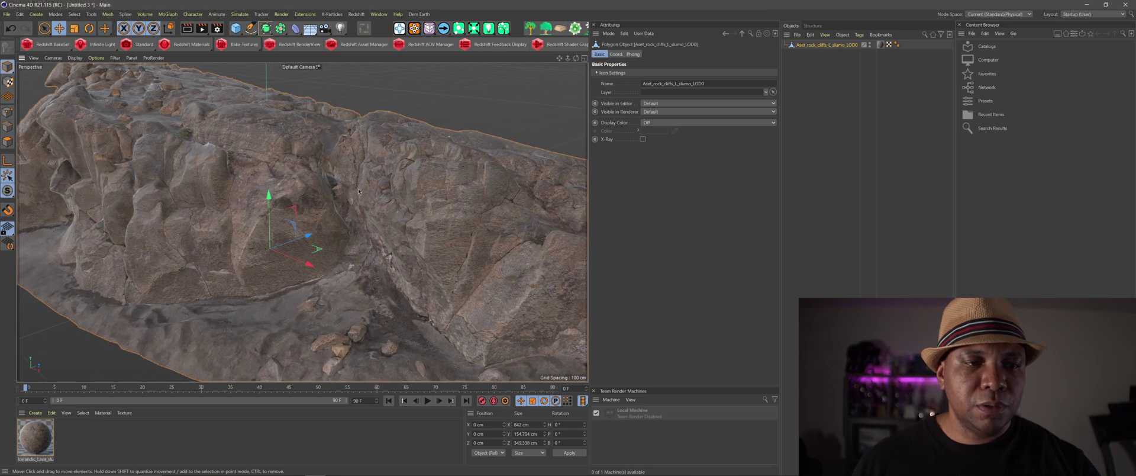
mouse_move(358, 191)
left_mouse_down("alt")
mouse_move(325, 198)
mouse_move(369, 200)
left_mouse_up("alt")
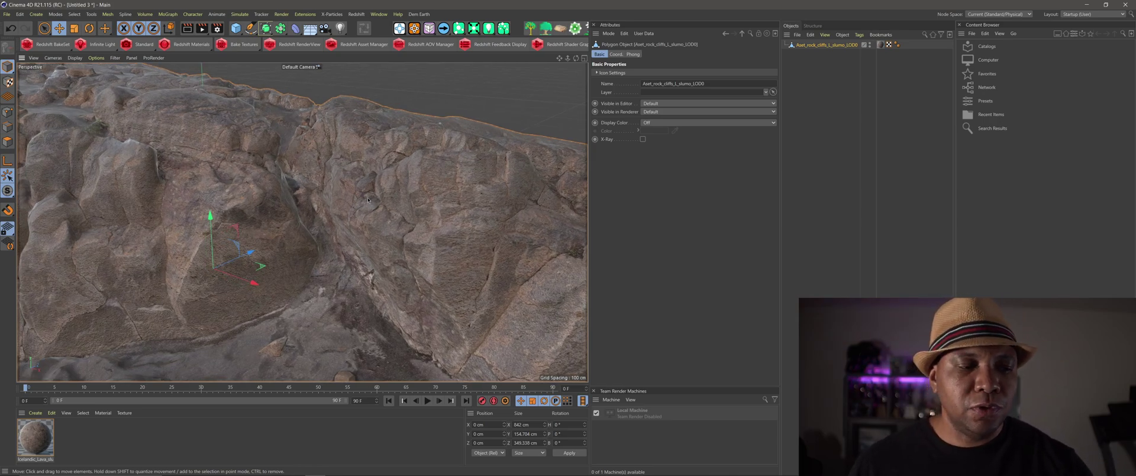
left_click_drag(213, 384, 207, 342)
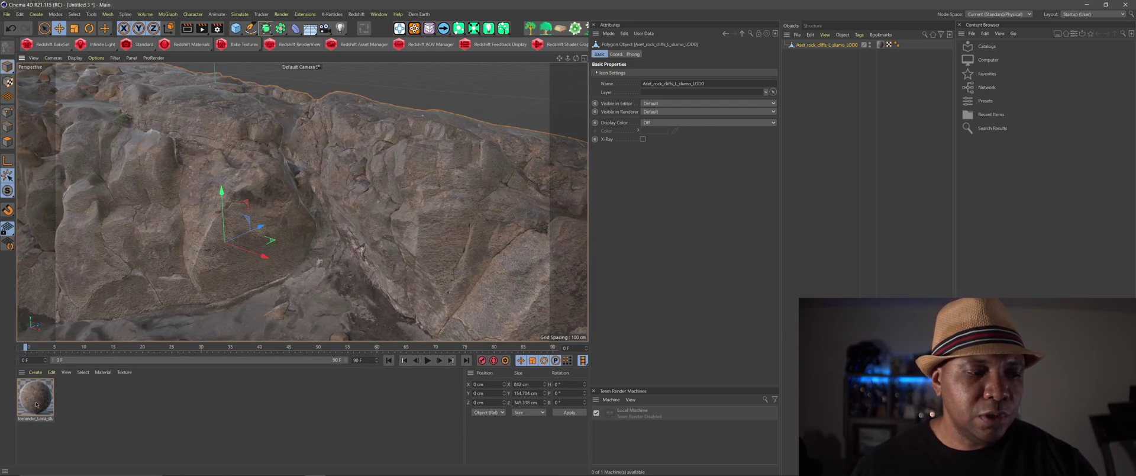
Open the lava material, clear its Color texture and disable the Color channel.
double_click(36, 405)
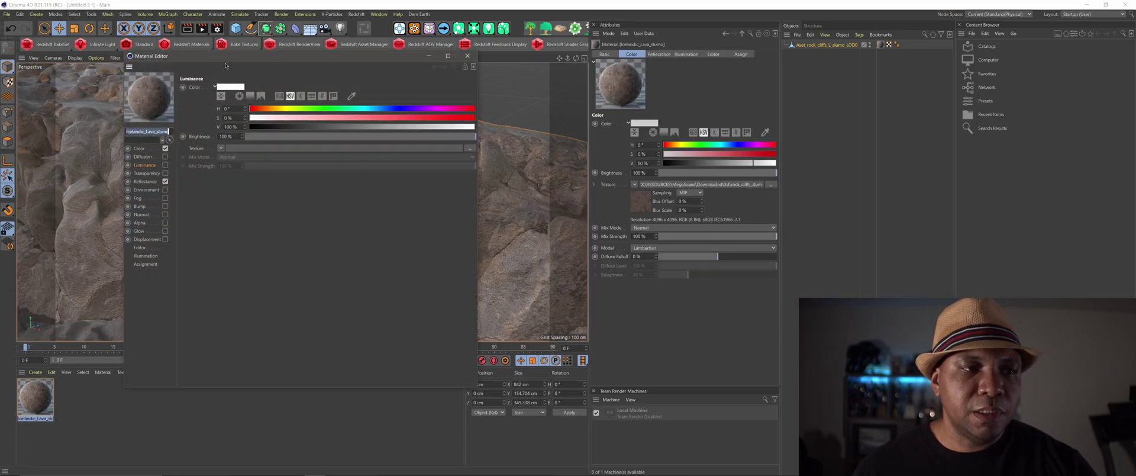
left_click_drag(125, 55, 303, 57)
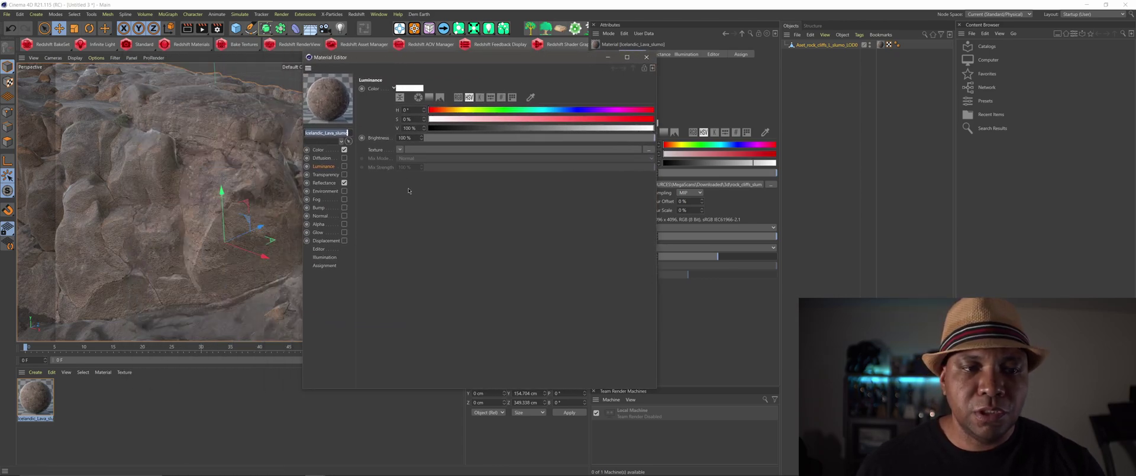
left_click(323, 150)
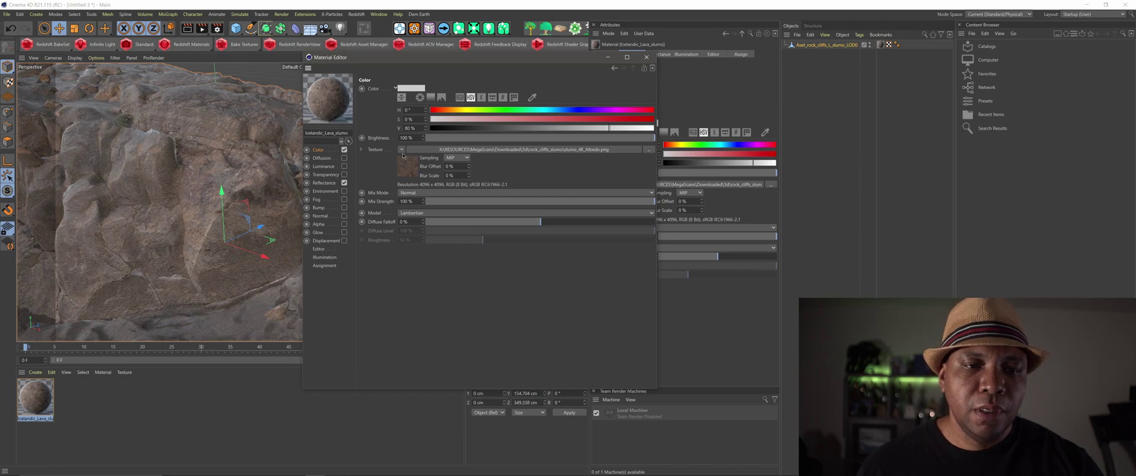
left_click(401, 150)
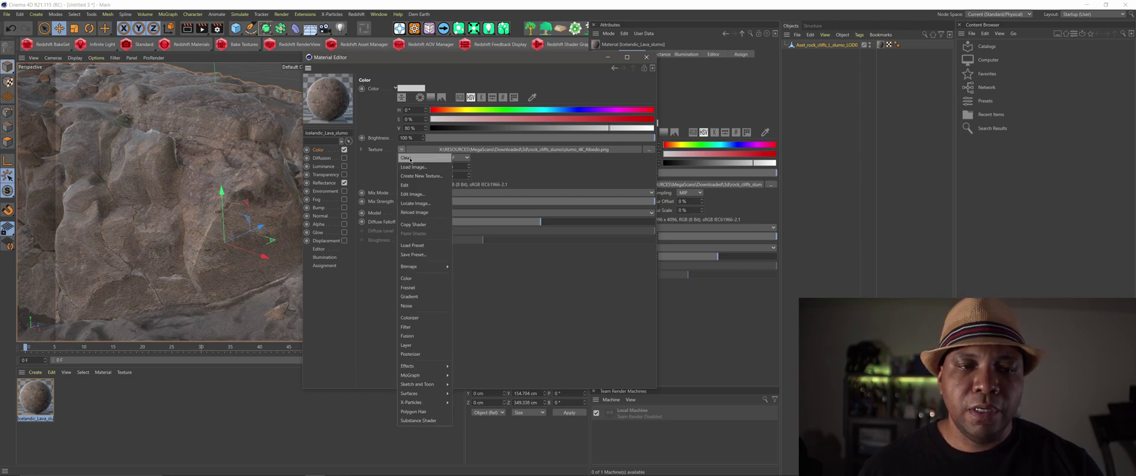
left_click(413, 159)
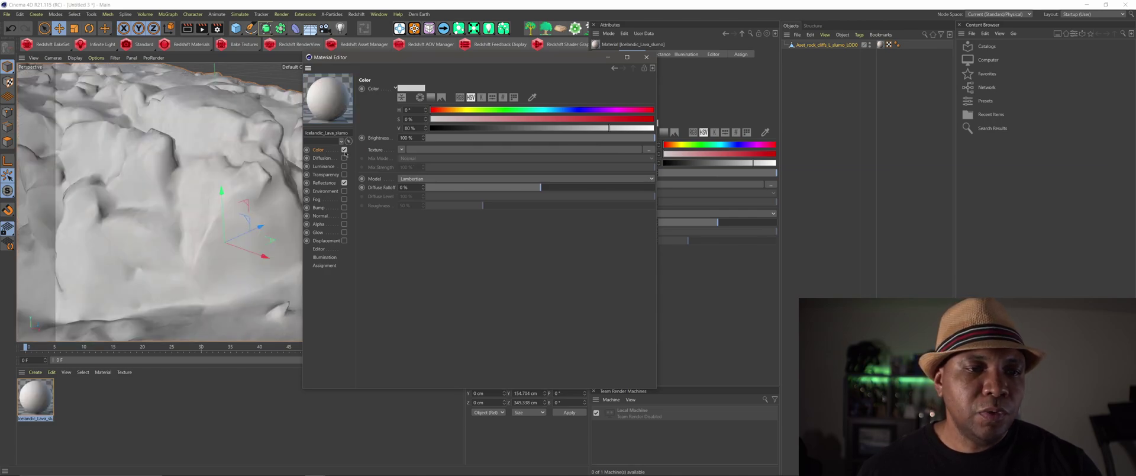
left_click(344, 150)
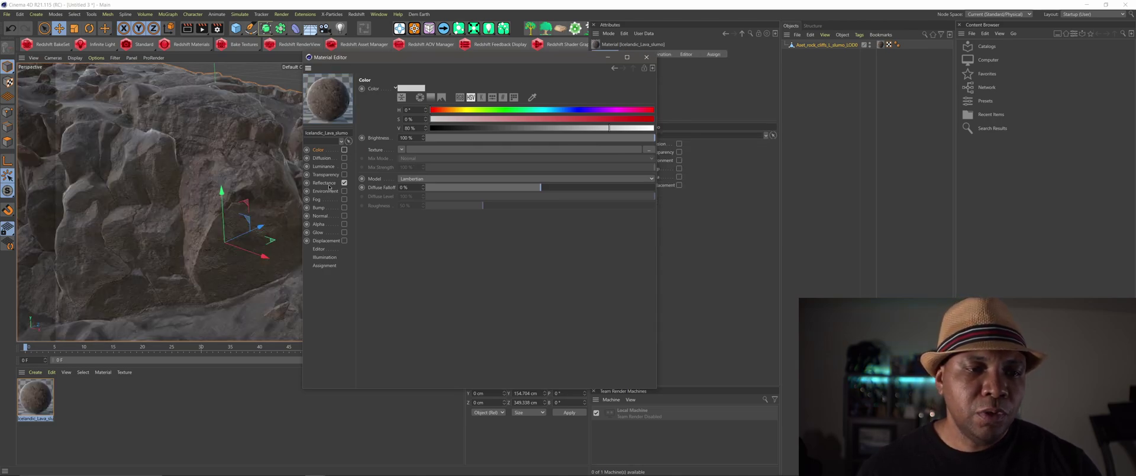
Select the Non-Metal layer in the lava material's Reflectance channel.
left_click(324, 183)
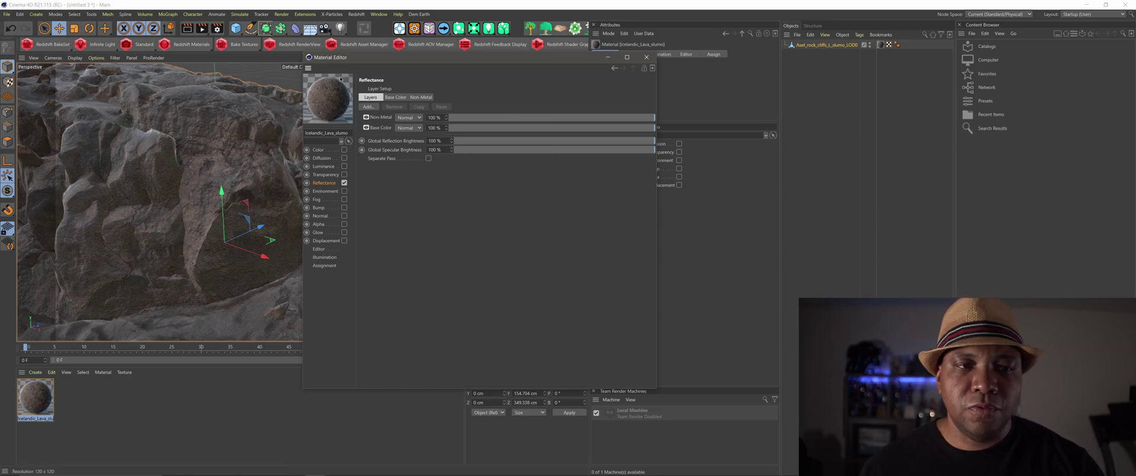
mouse_move(356, 60)
left_mouse_down()
mouse_move(404, 58)
mouse_move(351, 58)
left_mouse_up()
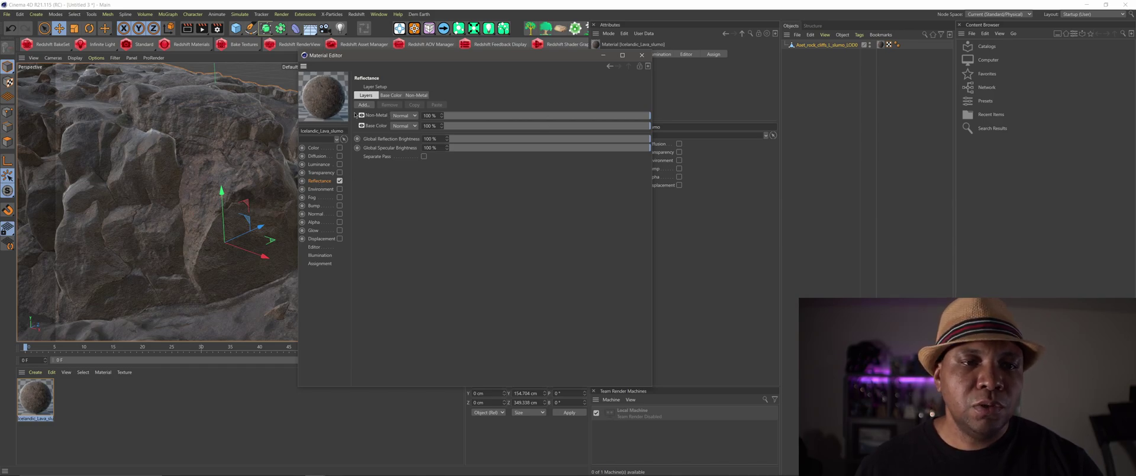
left_click(376, 116)
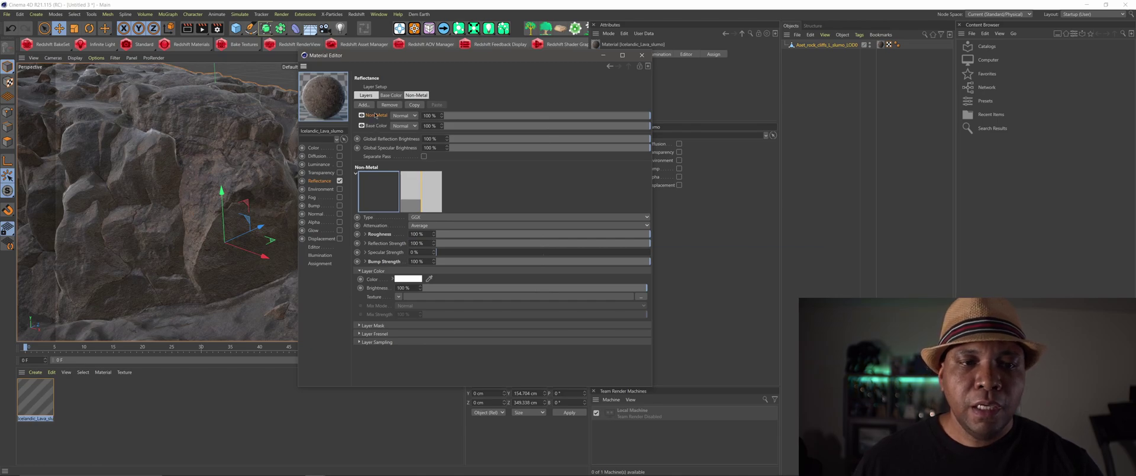
Open the lava outcrop's rock_cliffs_slumo files folder from Bridge and select the Base Color reflectance layer.
left_click(295, 468)
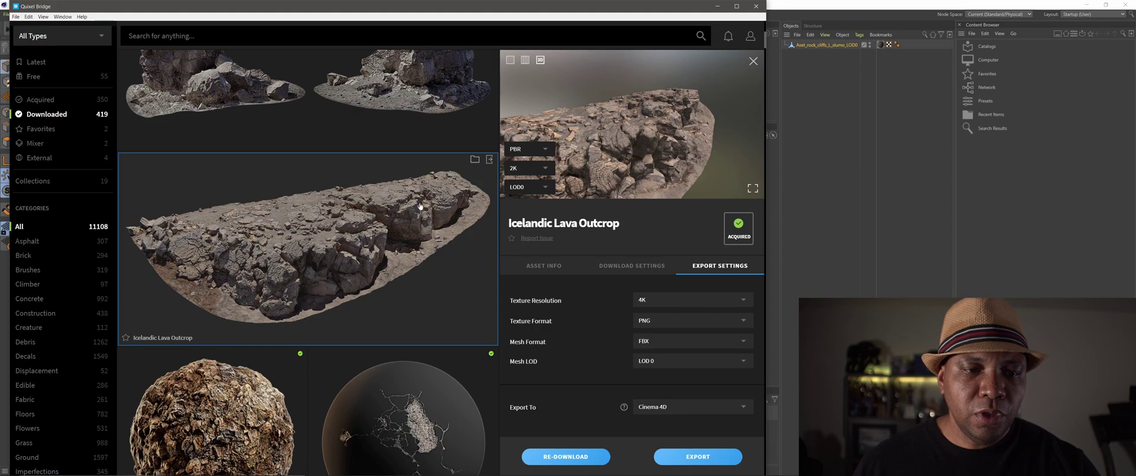
left_click(475, 161)
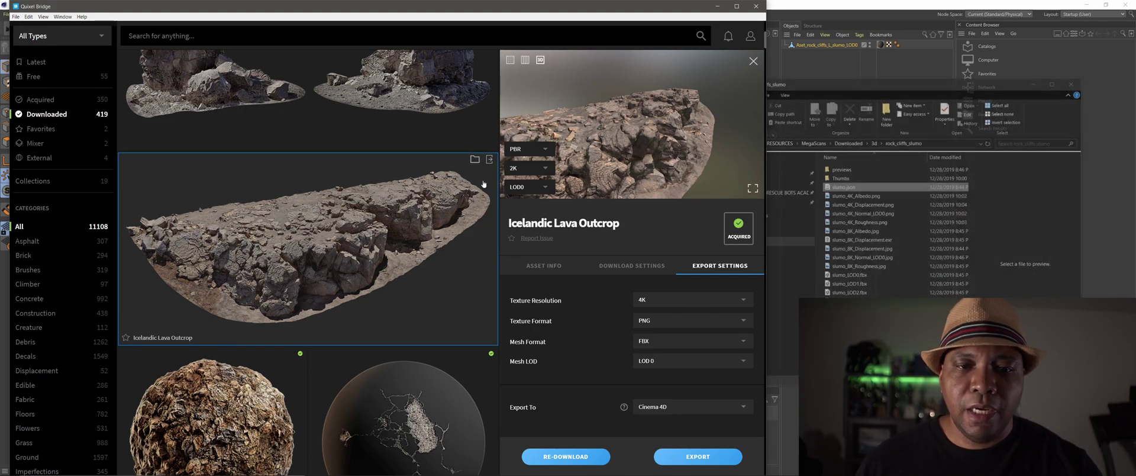
left_click(718, 6)
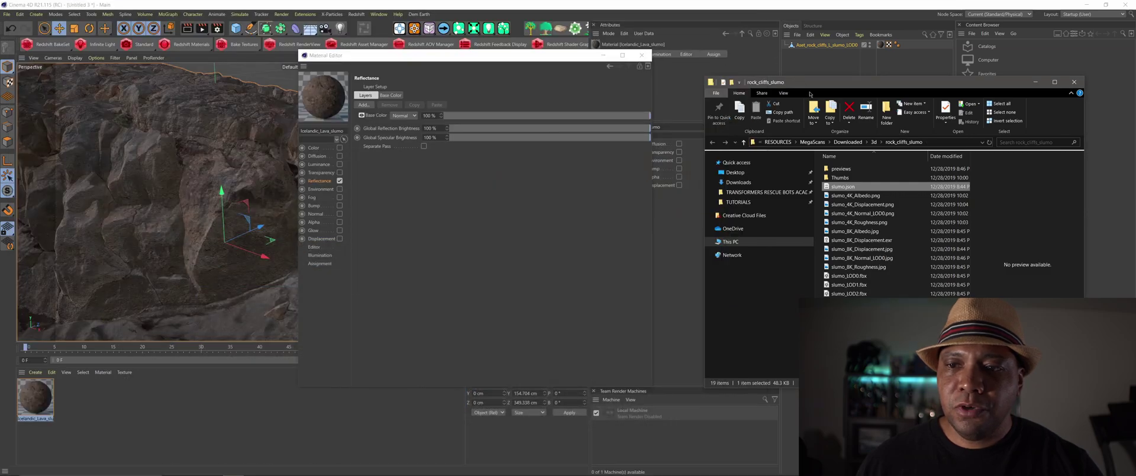
left_click_drag(813, 89, 721, 41)
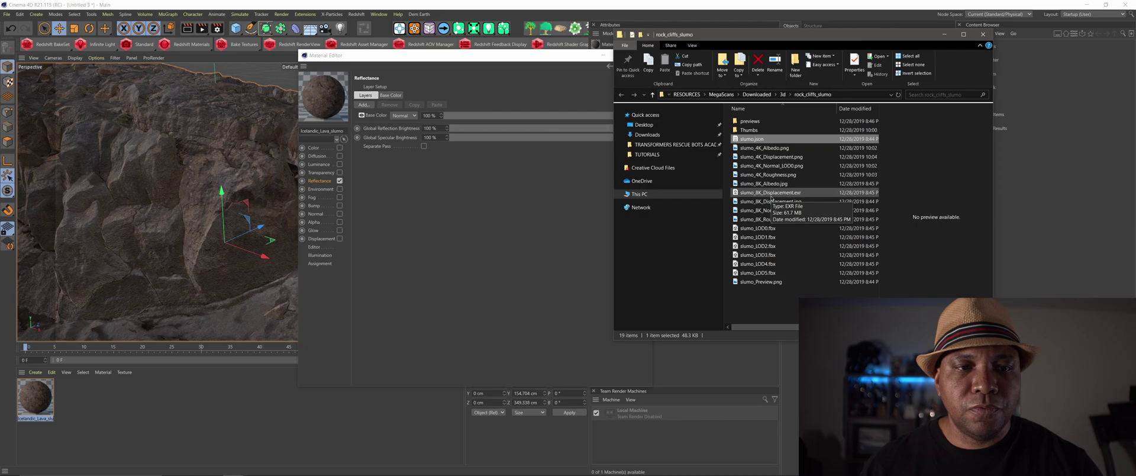
left_click(374, 116)
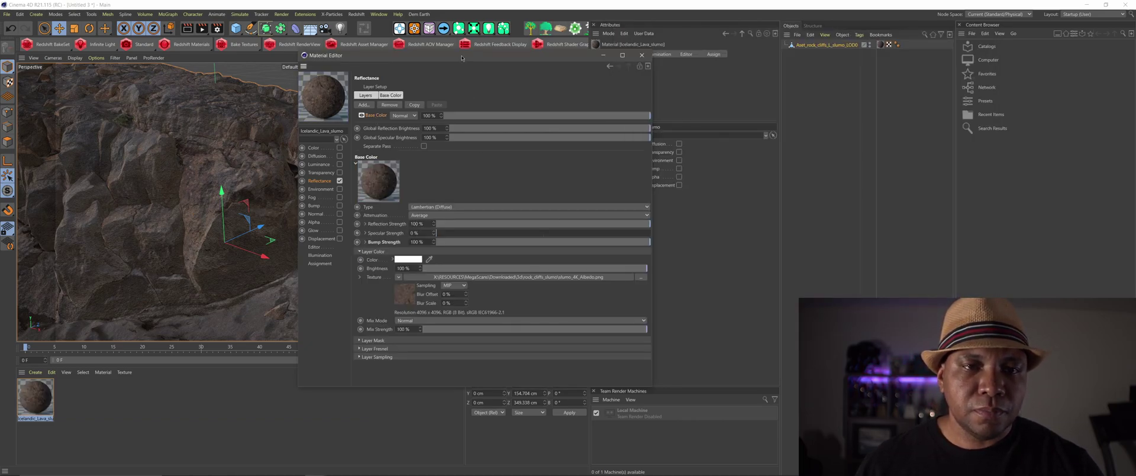
Enlarge the Material Editor, raise Base Color specular strength to 100%, and show Bump Strength settings.
left_click_drag(462, 57, 320, 31)
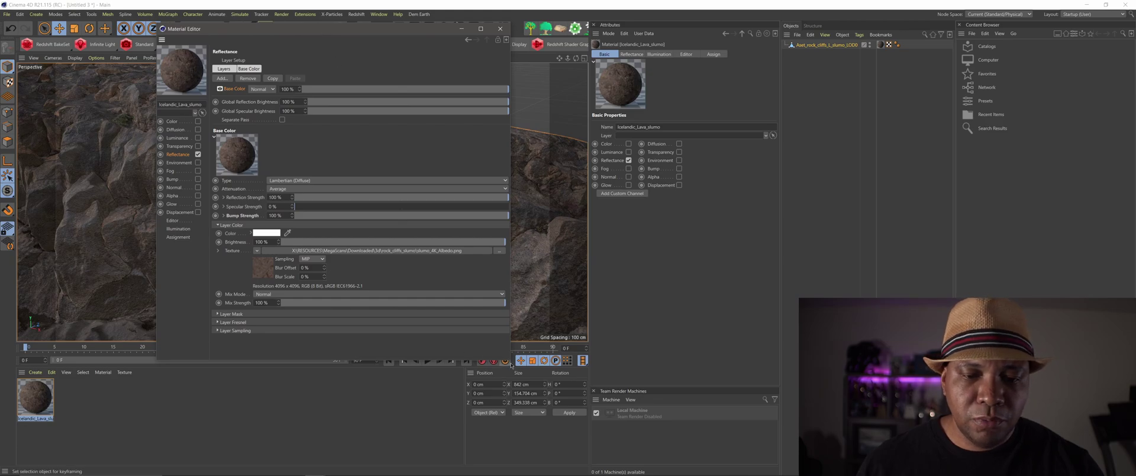
left_click_drag(510, 359, 570, 435)
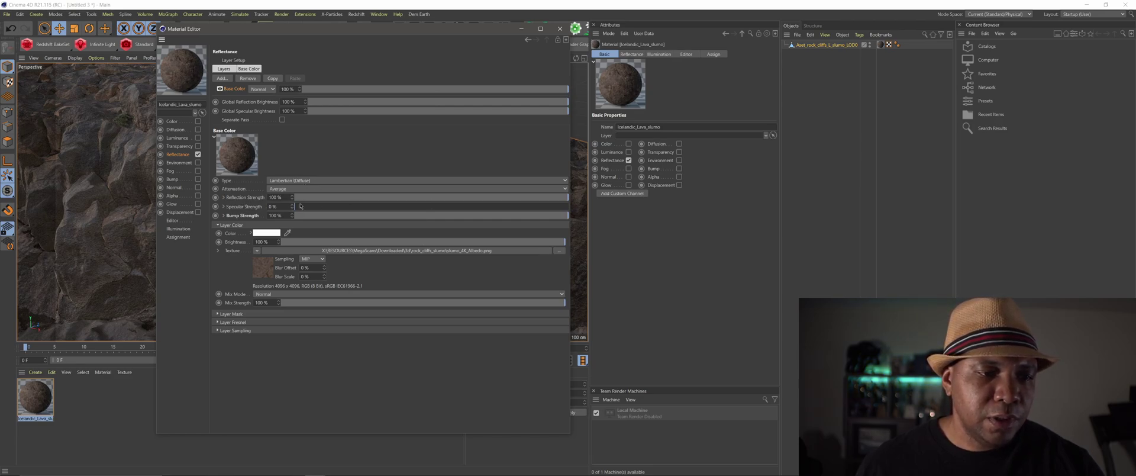
left_click_drag(300, 207, 627, 214)
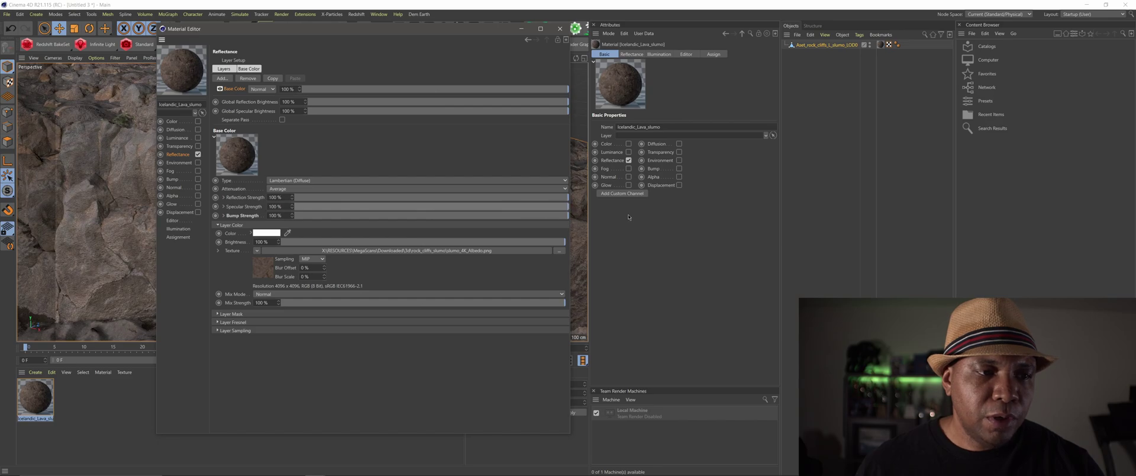
left_click(224, 216)
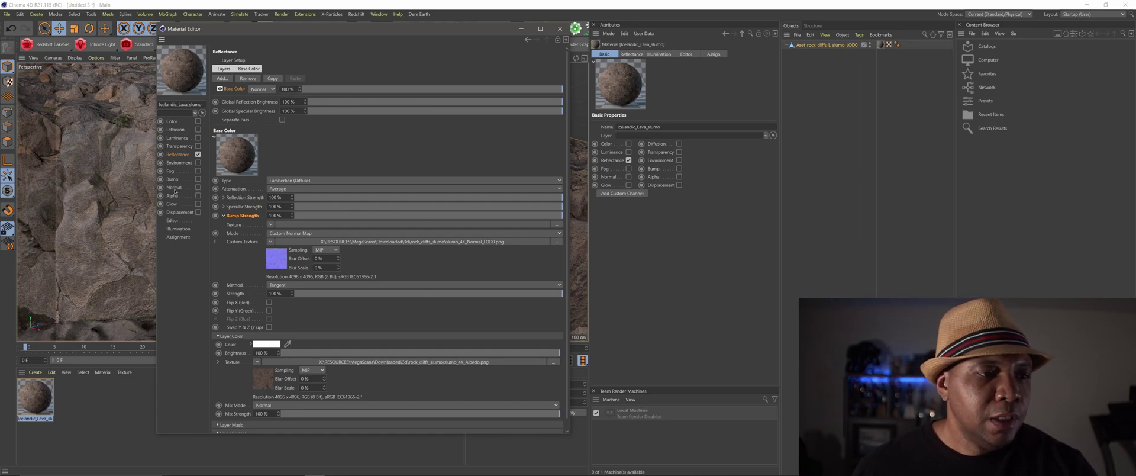
Enable the Normal channel with slumo_4K_Normal_LOD0.png copied into the project, then show Displacement settings.
left_click(198, 188)
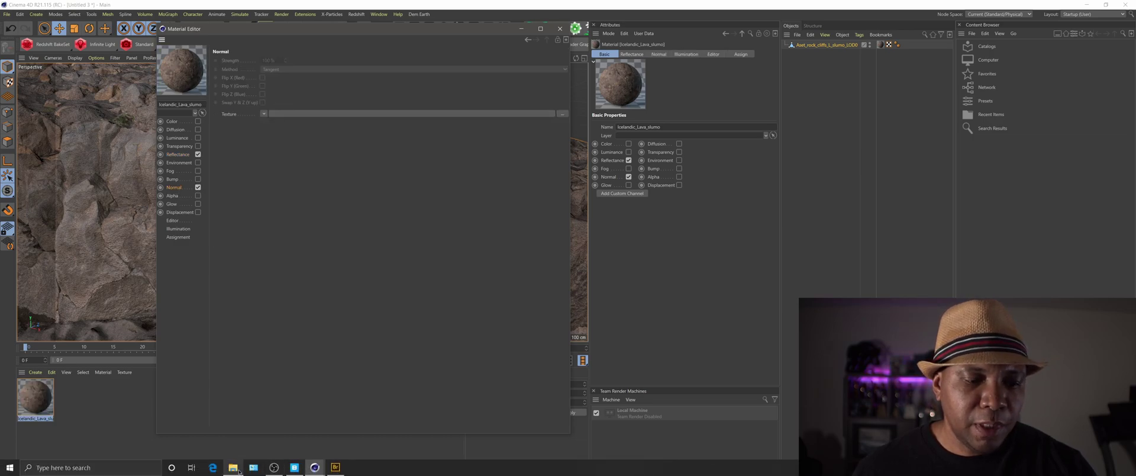
left_click(234, 471)
left_click(769, 166)
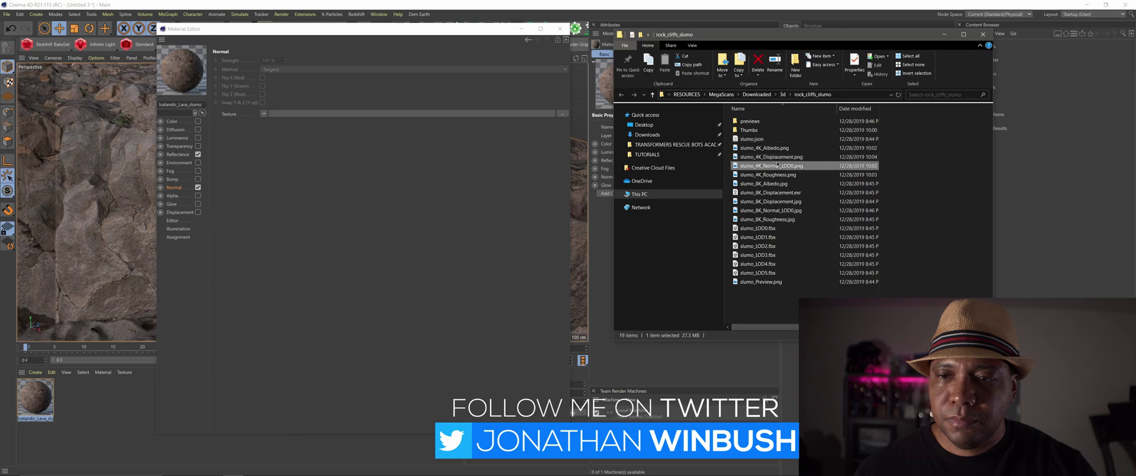
left_click_drag(769, 166, 320, 113)
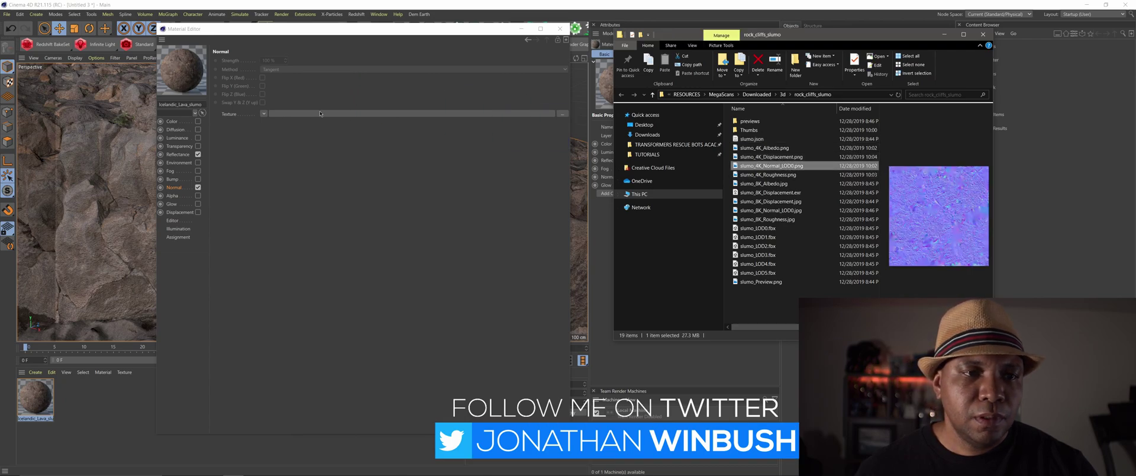
left_click_drag(319, 111, 321, 112)
left_click(635, 279)
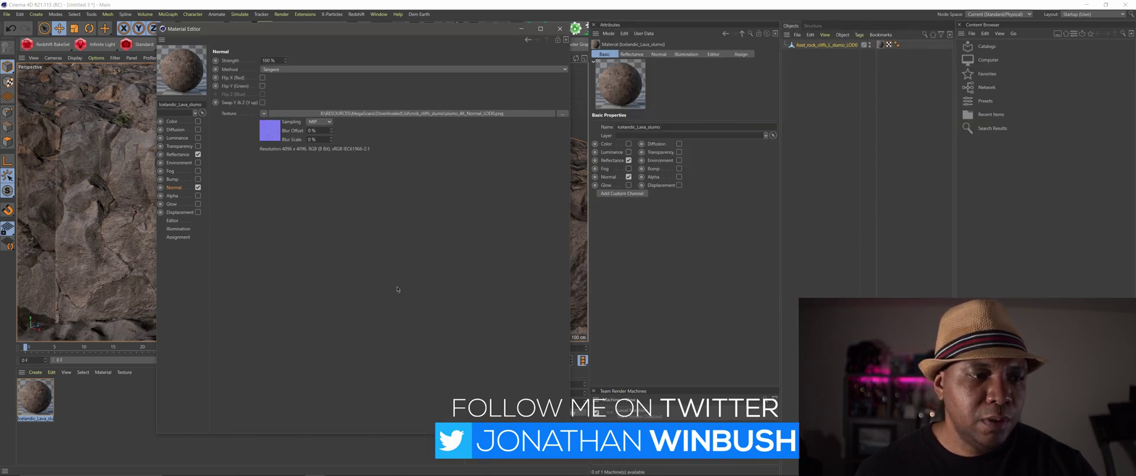
left_click(173, 213)
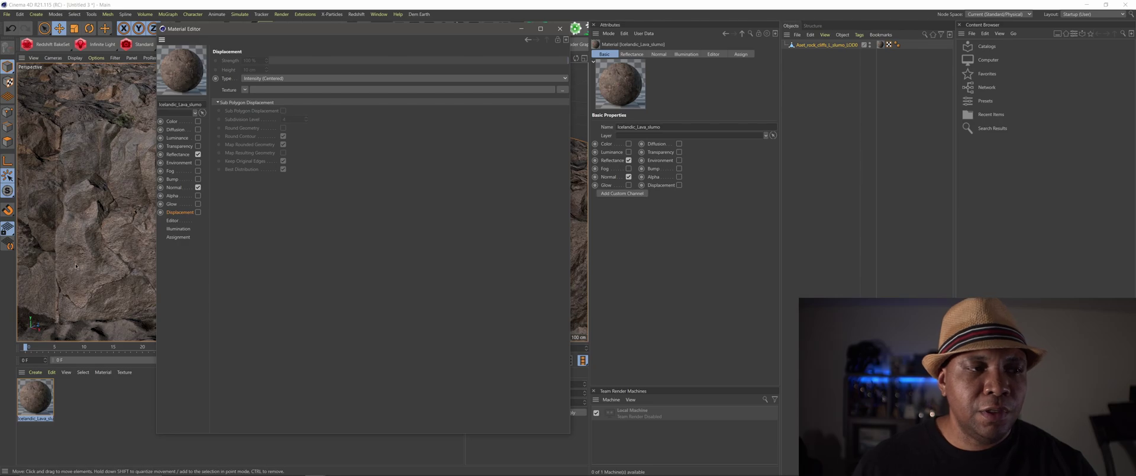
Enable Displacement with slumo_4K_Displacement.png as its texture, copied into the project.
left_click_drag(232, 32, 404, 48)
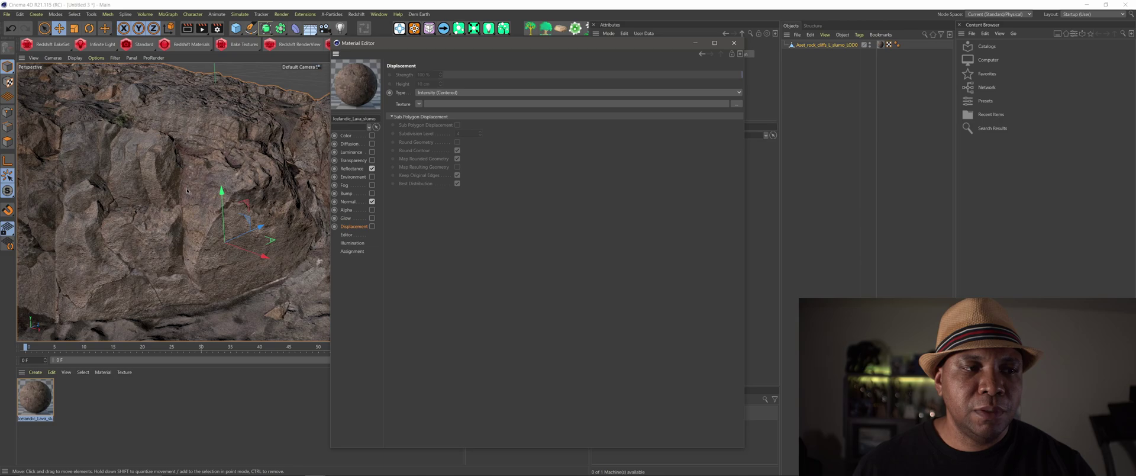
left_click_drag(414, 42, 548, 32)
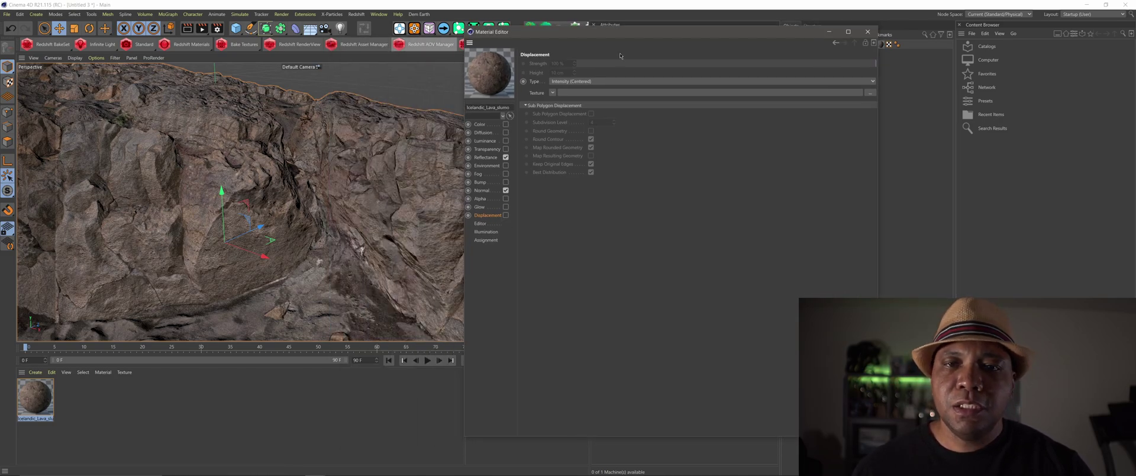
left_click_drag(616, 33, 286, 33)
left_click(363, 219)
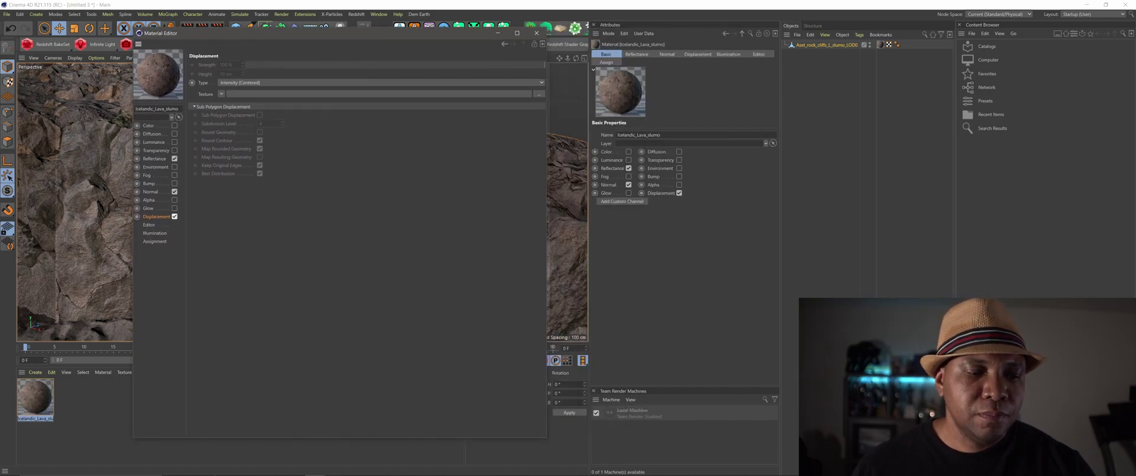
mouse_move(300, 472)
left_click(234, 467)
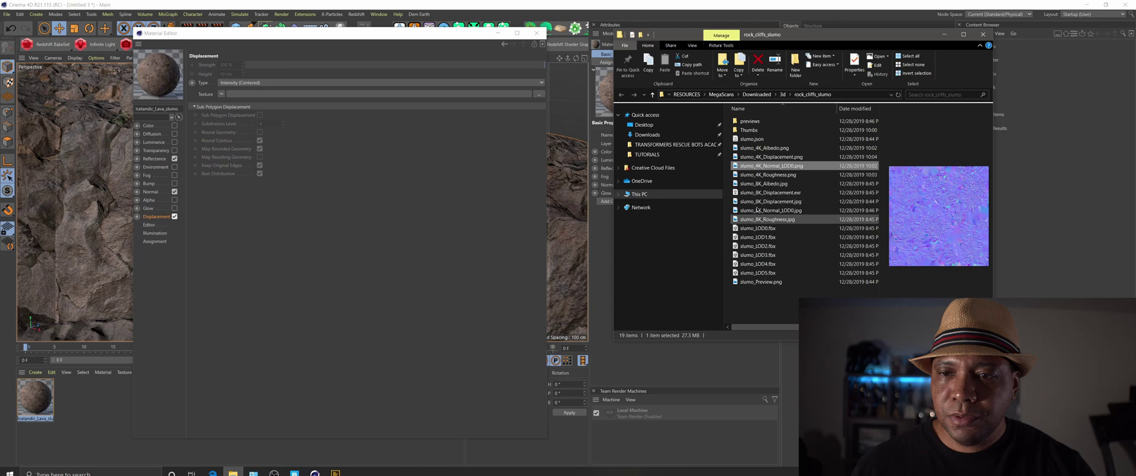
left_click_drag(770, 157, 264, 97)
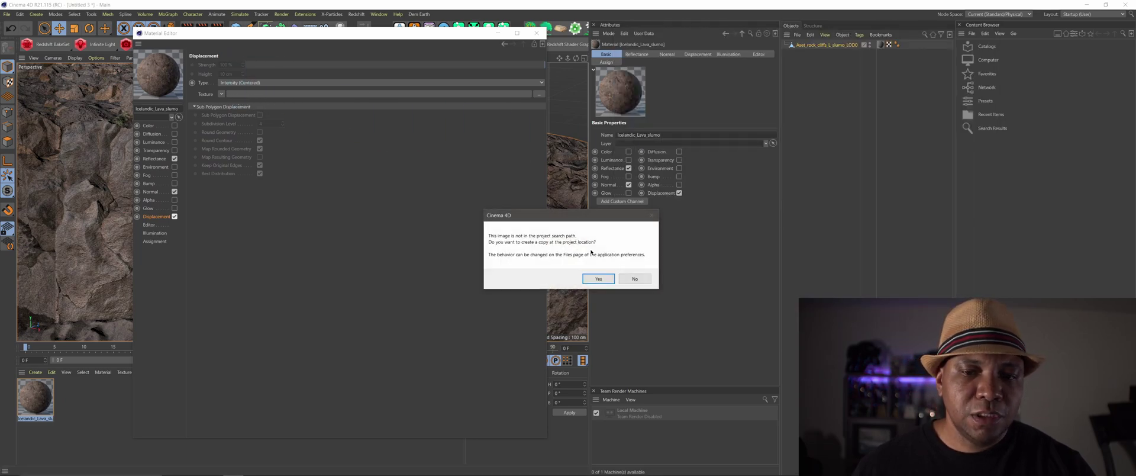
left_click(633, 278)
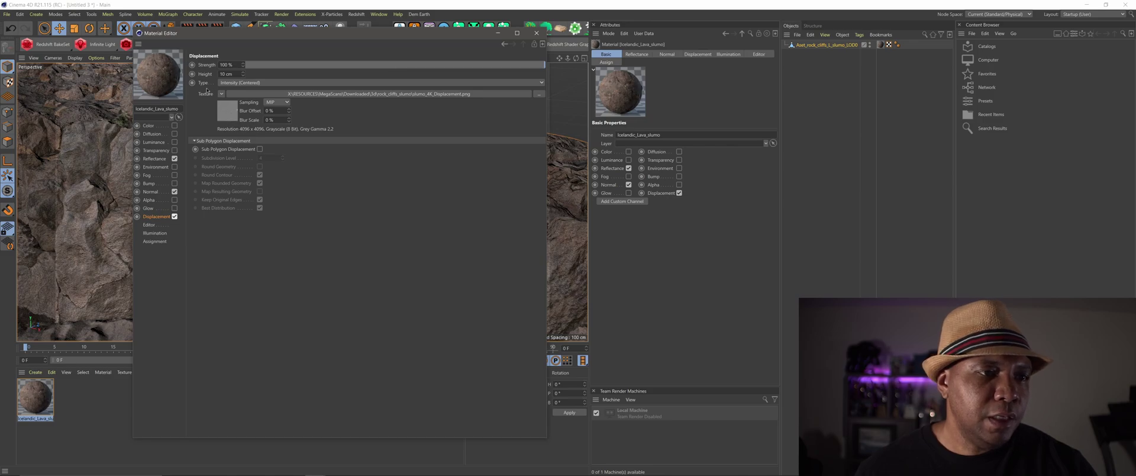
Set displacement type to Intensity, height to 0.05 cm, and turn on Round Geometry.
left_click(225, 84)
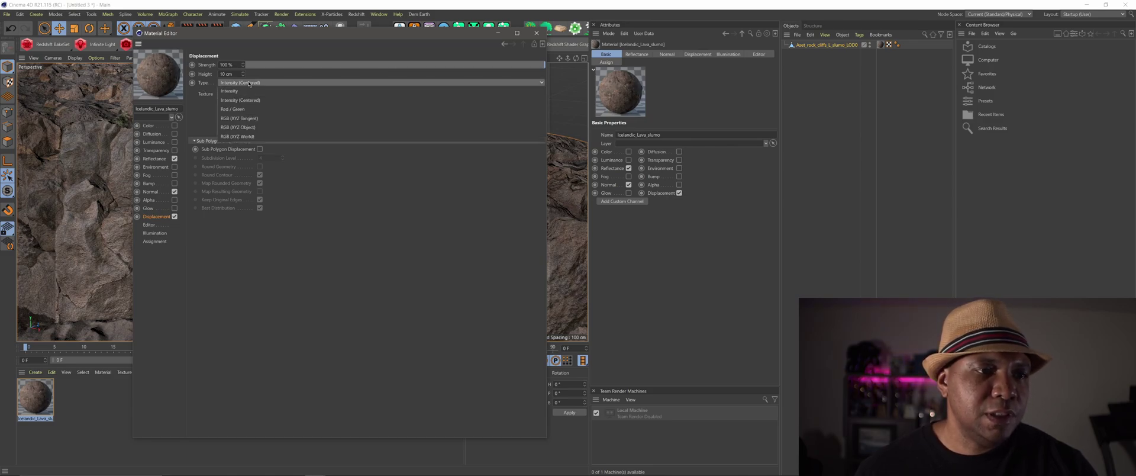
left_click(248, 91)
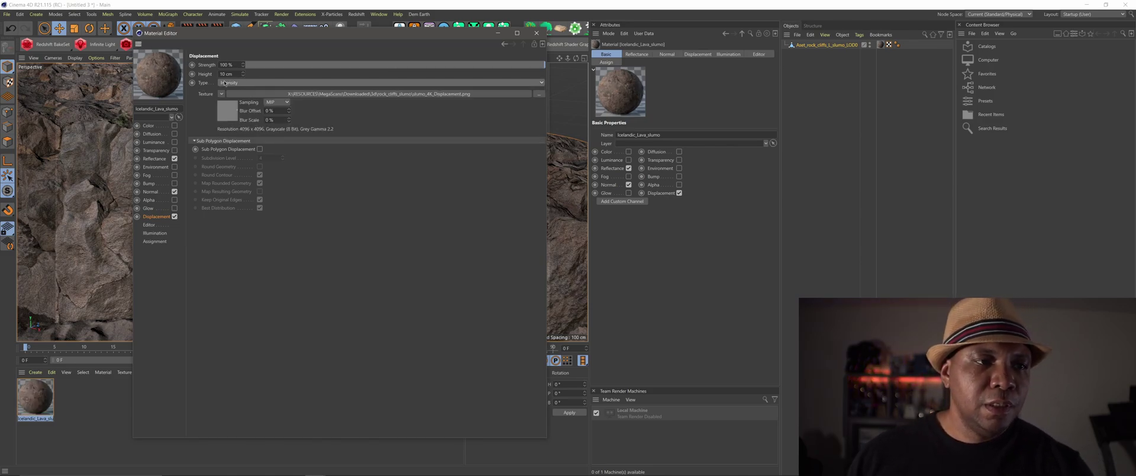
left_click(228, 74)
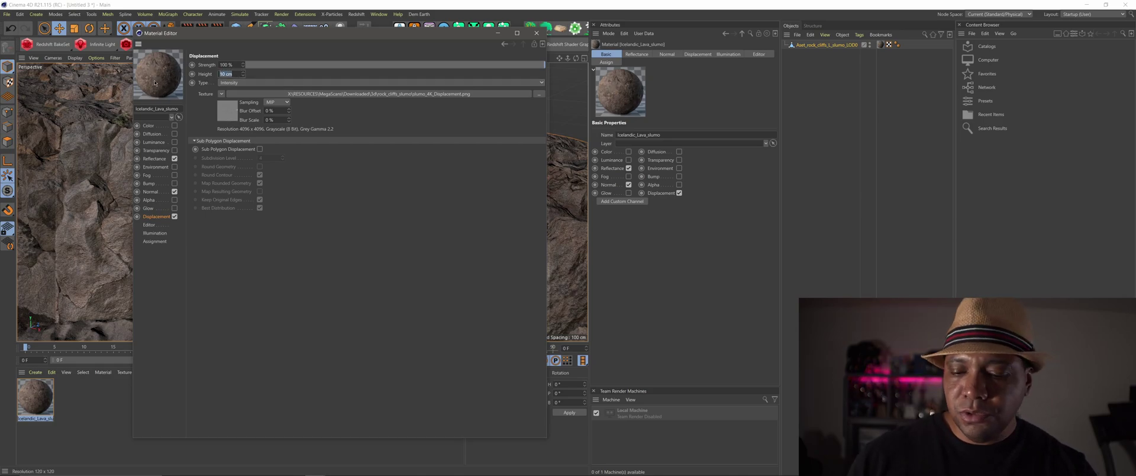
type(".05")
key("Return")
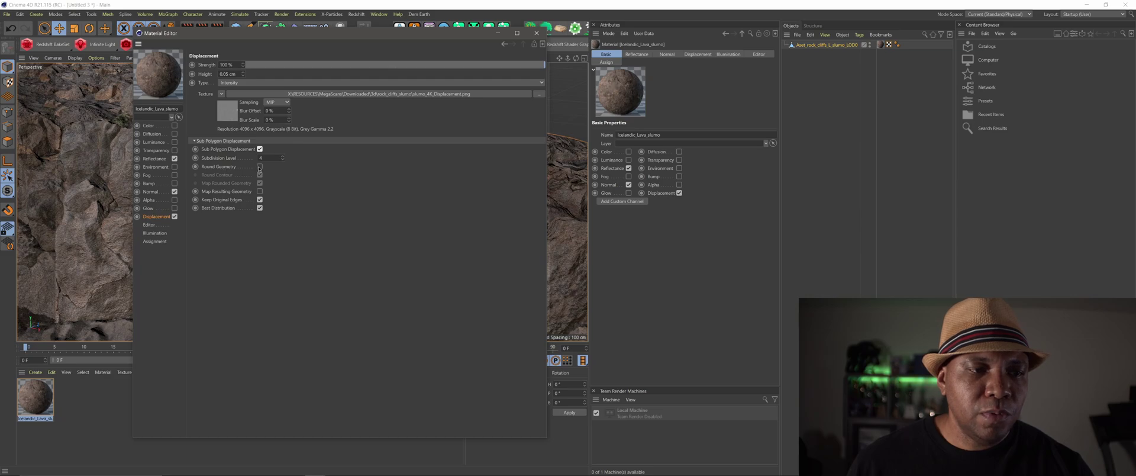
left_click(259, 167)
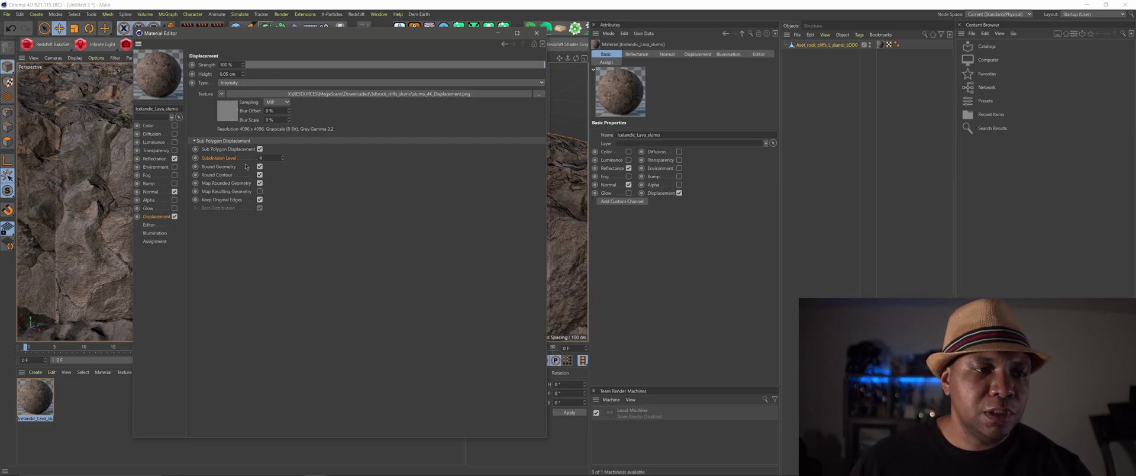
Clear the displacement texture, disable Displacement, and return to the material's reflectance settings.
left_click(222, 94)
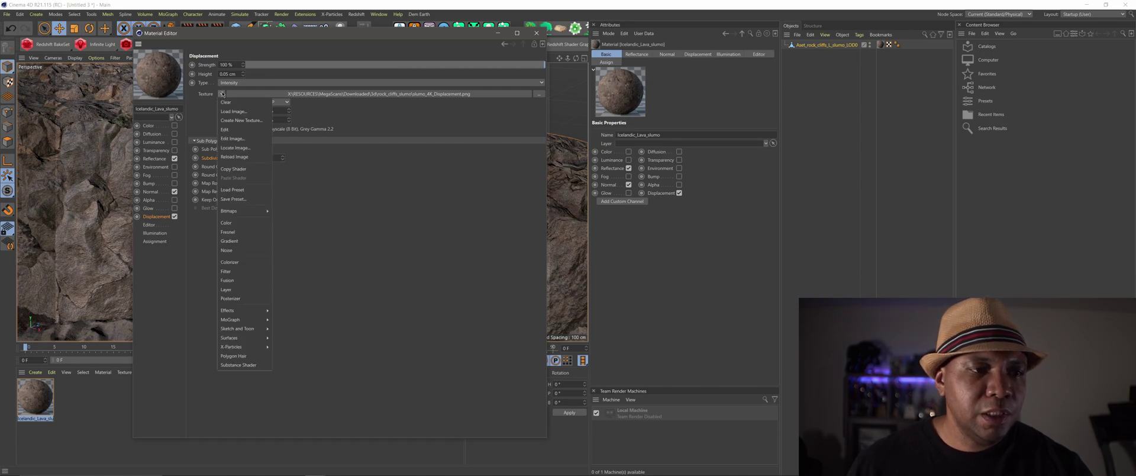
left_click(234, 102)
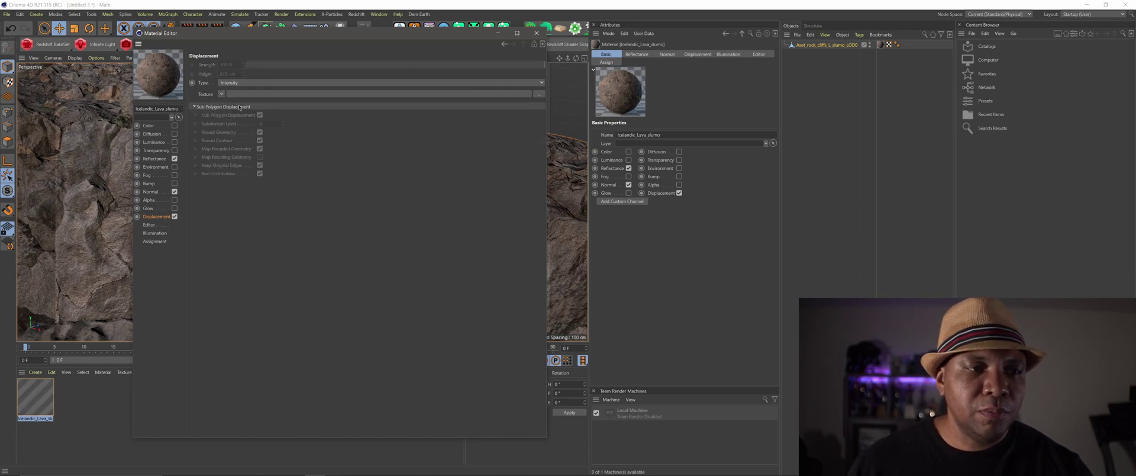
left_click(175, 216)
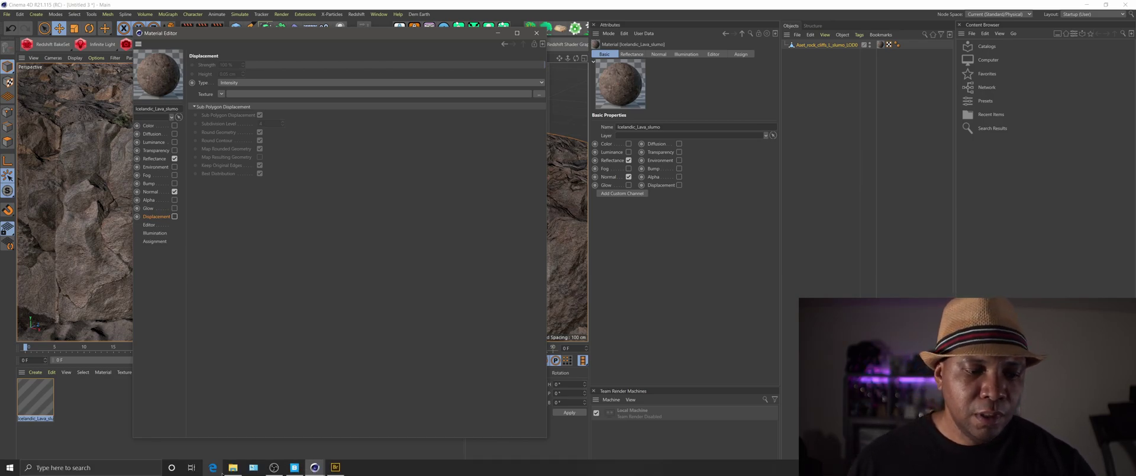
left_click(233, 467)
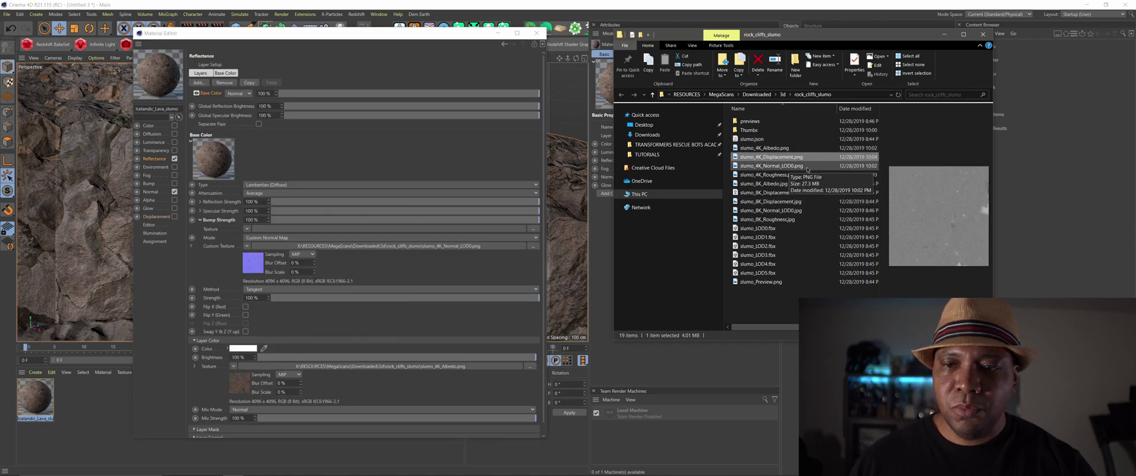
left_click(544, 191)
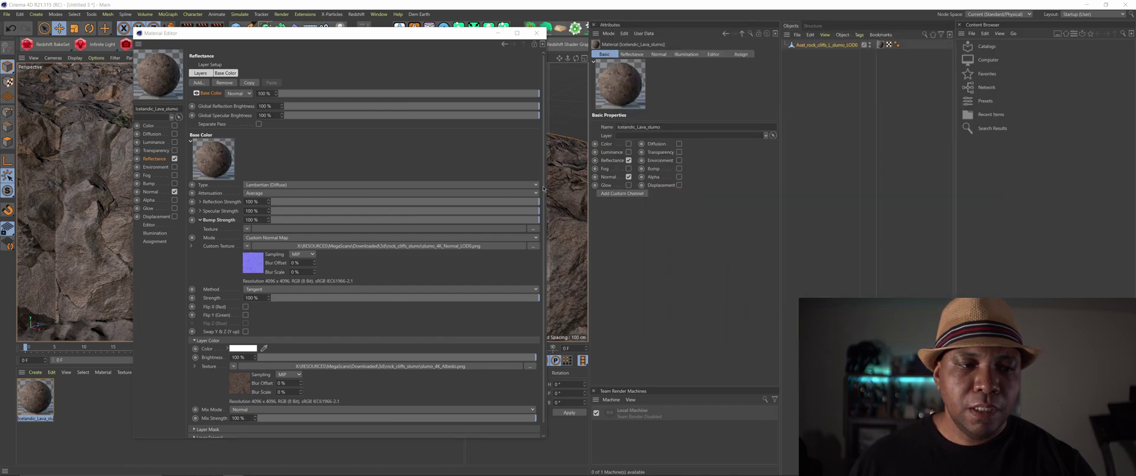
scroll(545, 224, "down", 1)
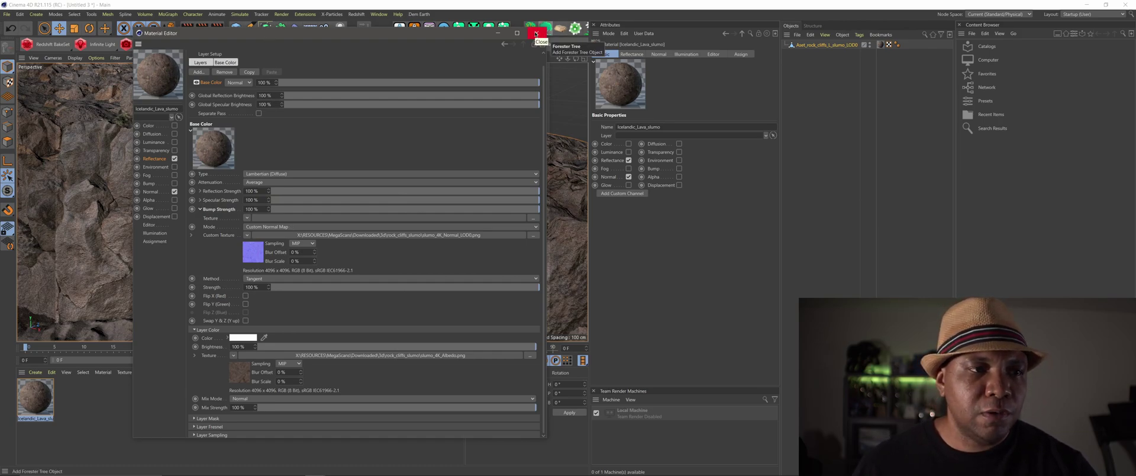
Close the Material Editor and set the renderer to Physical in Render Settings, showing its Physical page.
left_click(537, 34)
left_click(214, 32)
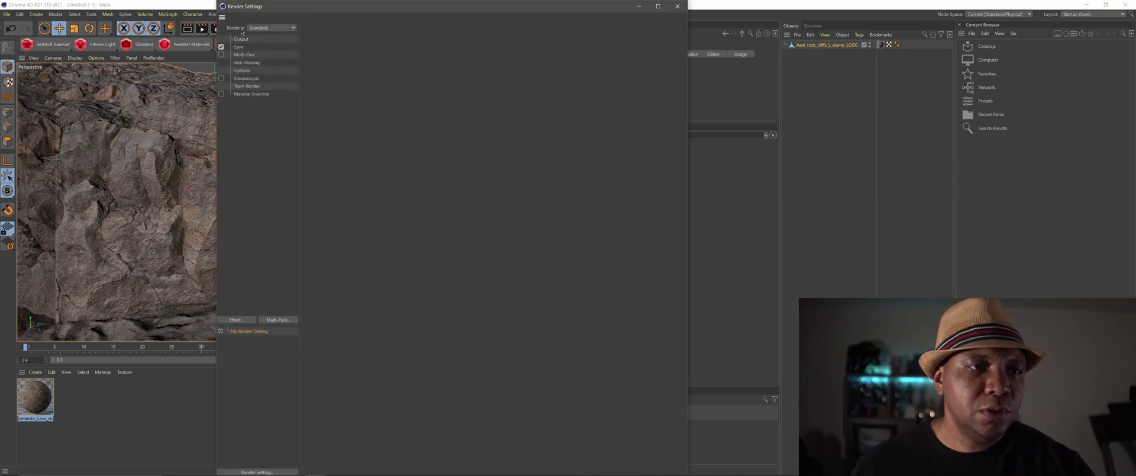
left_click(255, 28)
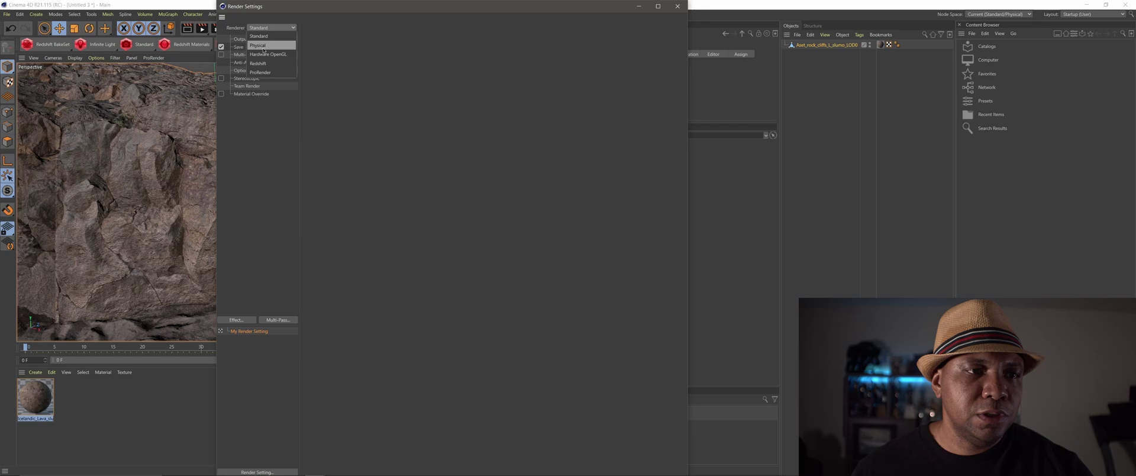
left_click(262, 47)
left_click(243, 102)
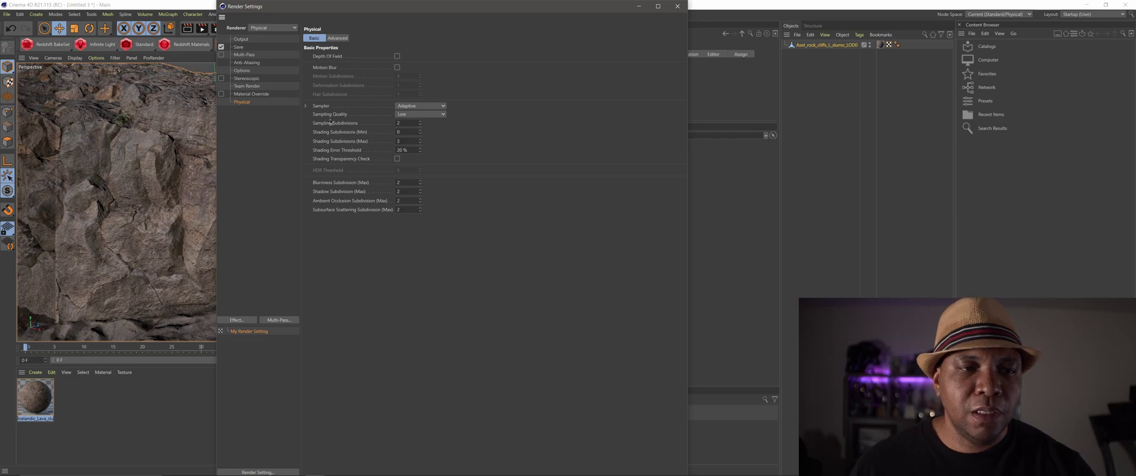
left_click_drag(319, 3, 579, 17)
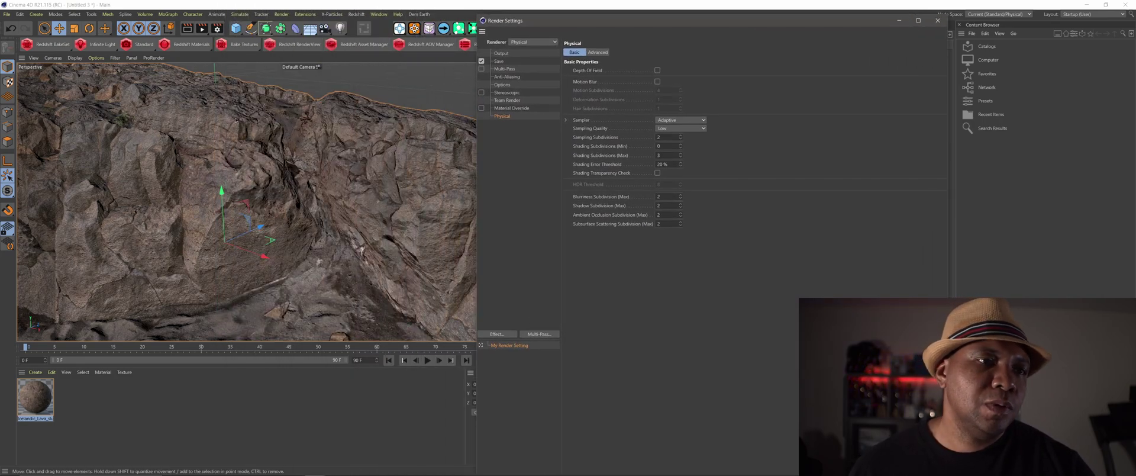
left_click_drag(553, 20, 676, 13)
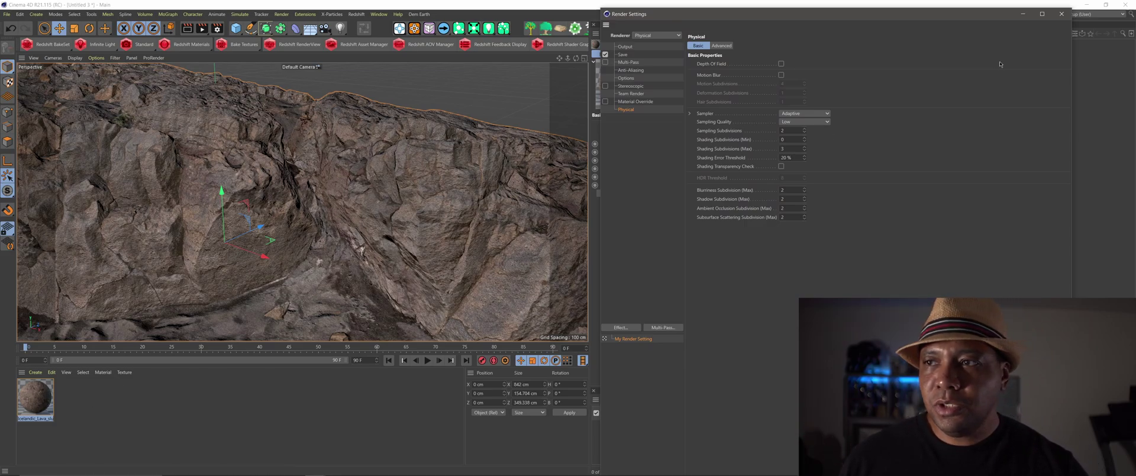
Close Render Settings, create a new material, and preview cape_hill_4k.hdr in Adobe Bridge.
left_click(1061, 14)
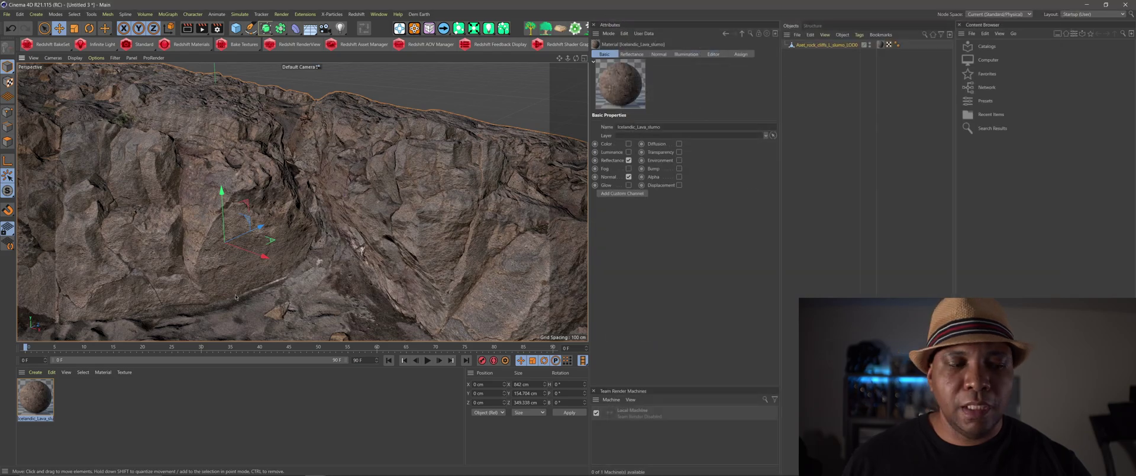
double_click(101, 411)
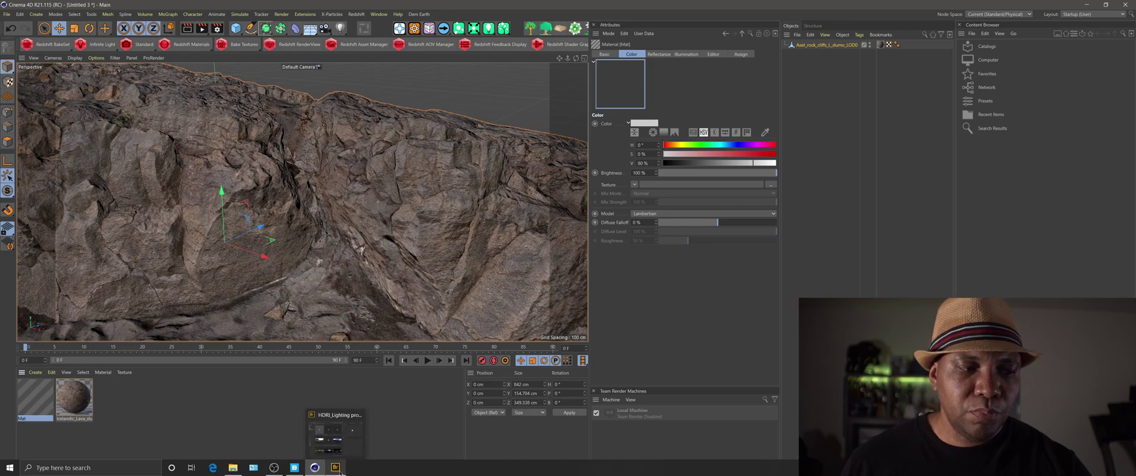
left_click(335, 467)
scroll(292, 327, "down", 2)
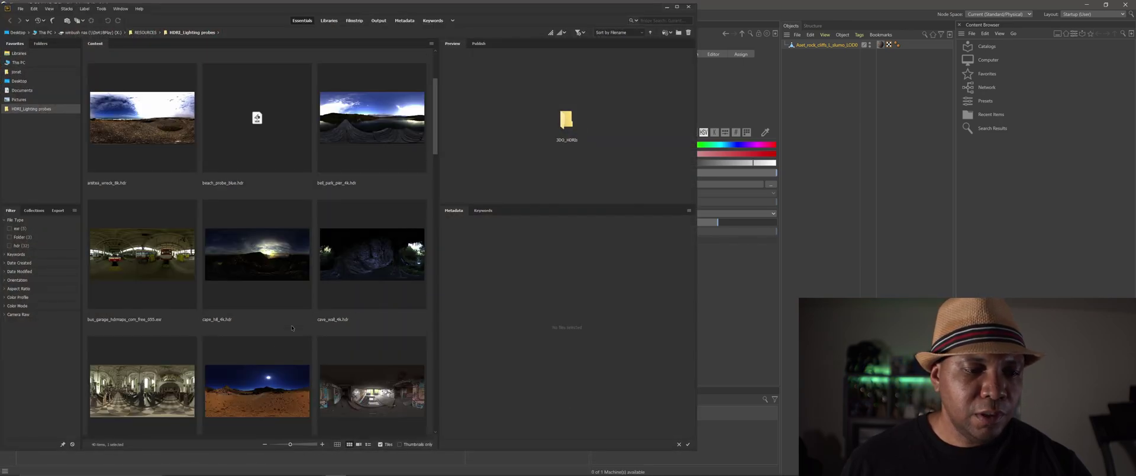
left_click(236, 297)
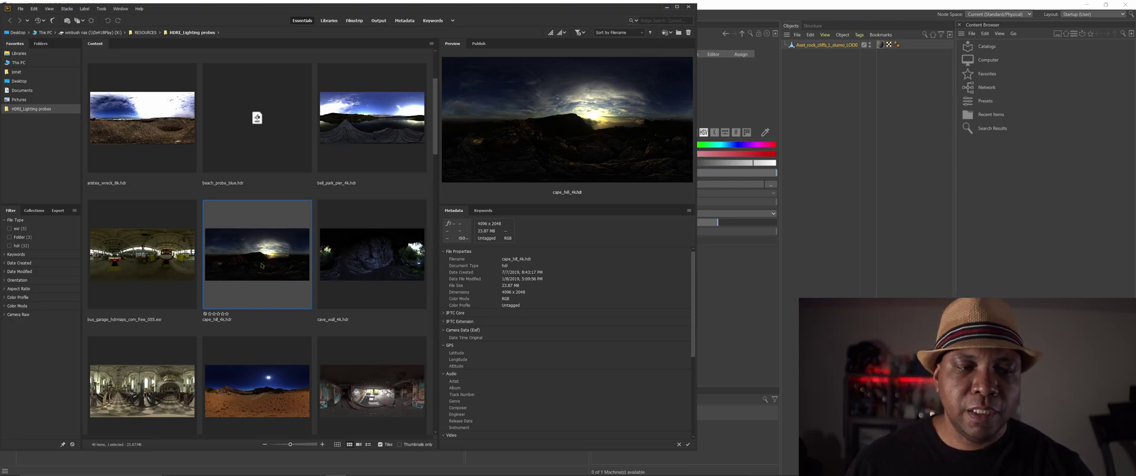
Switch Mat to Luminance only, with Color and Reflectance off, and rename it HDR.
left_click(668, 8)
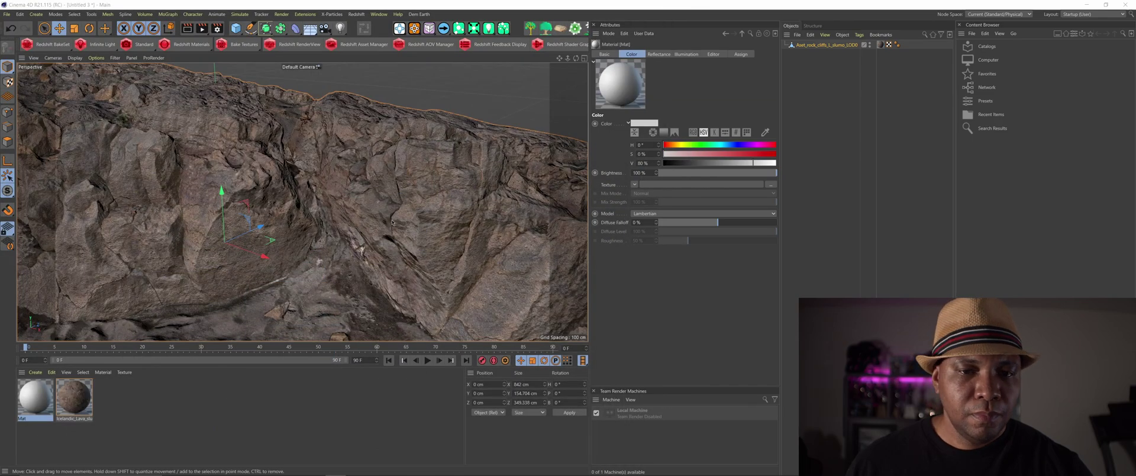
double_click(26, 402)
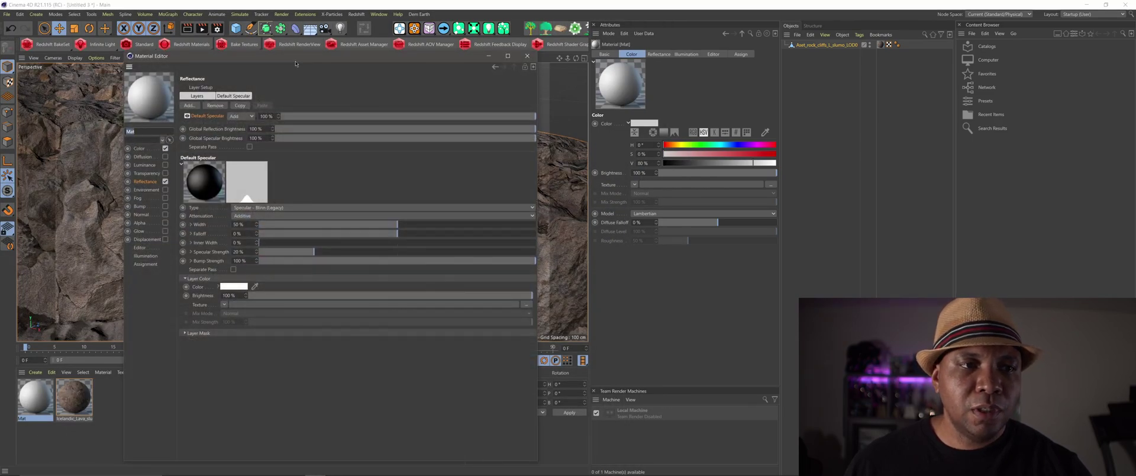
left_click_drag(283, 60, 508, 59)
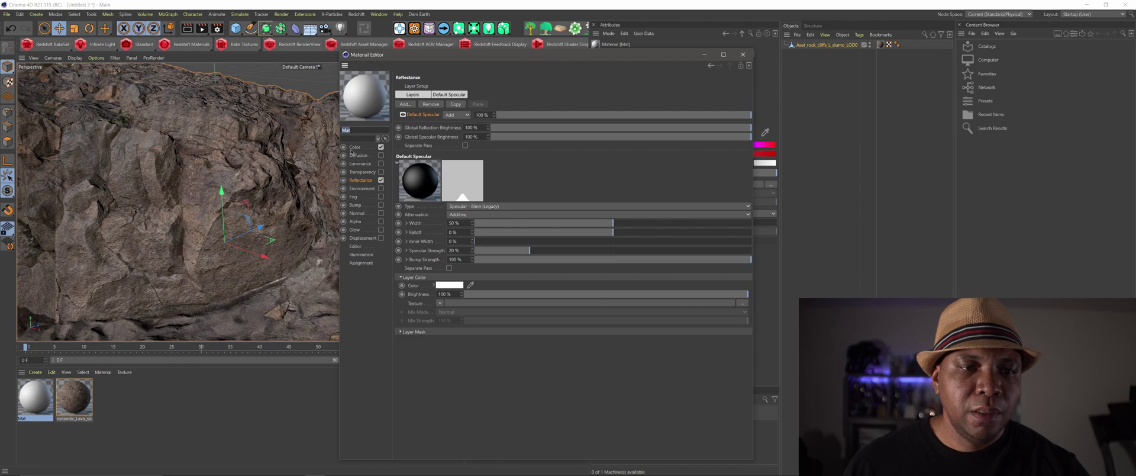
left_click(377, 147)
left_click(381, 147)
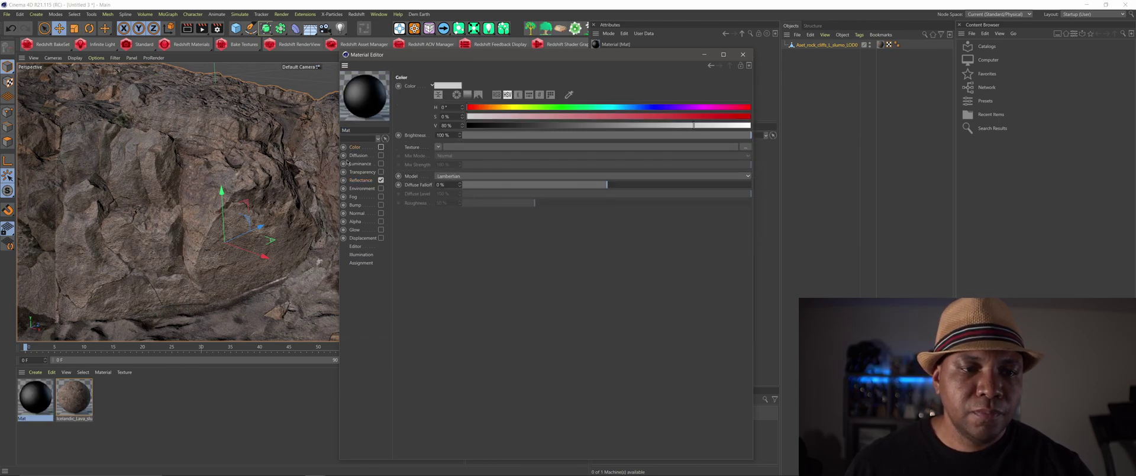
left_click(382, 181)
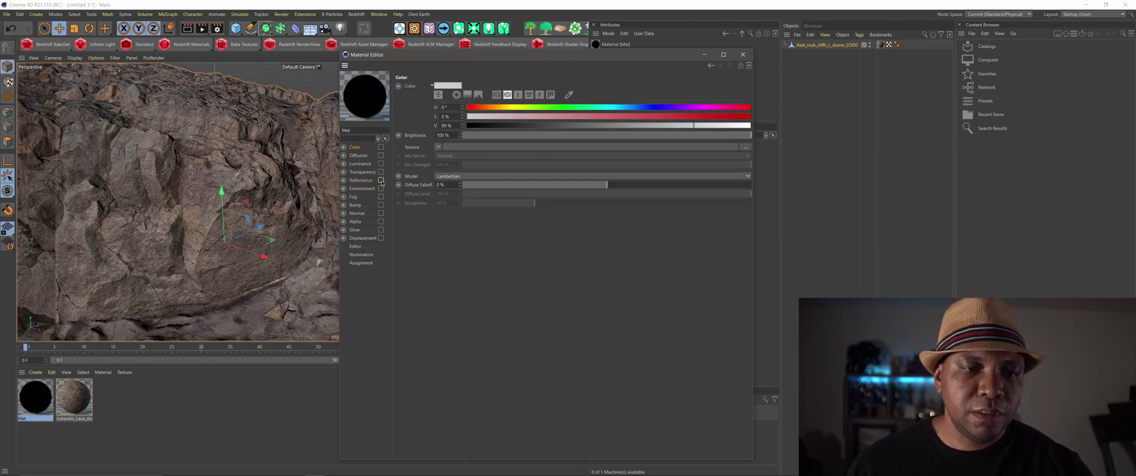
left_click(360, 164)
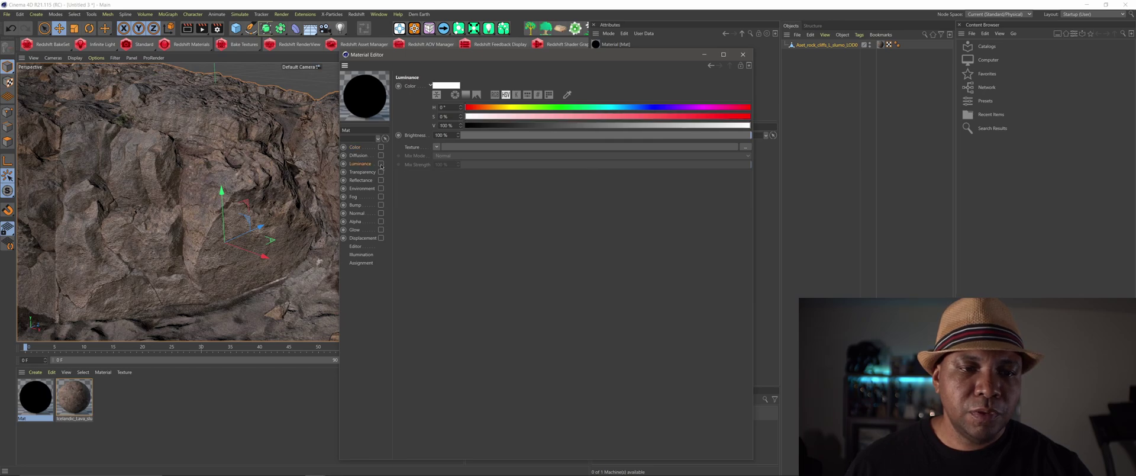
left_click(381, 164)
double_click(354, 129)
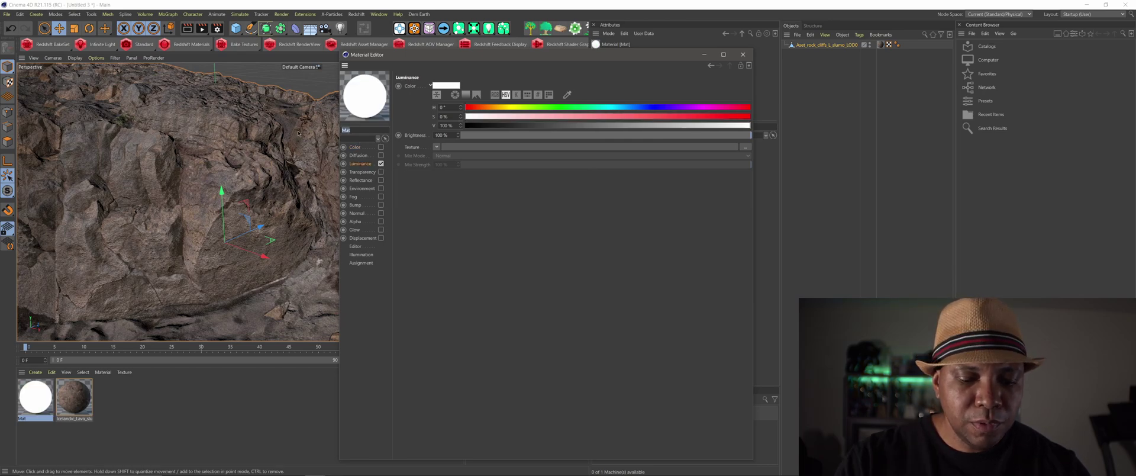
type("HDR")
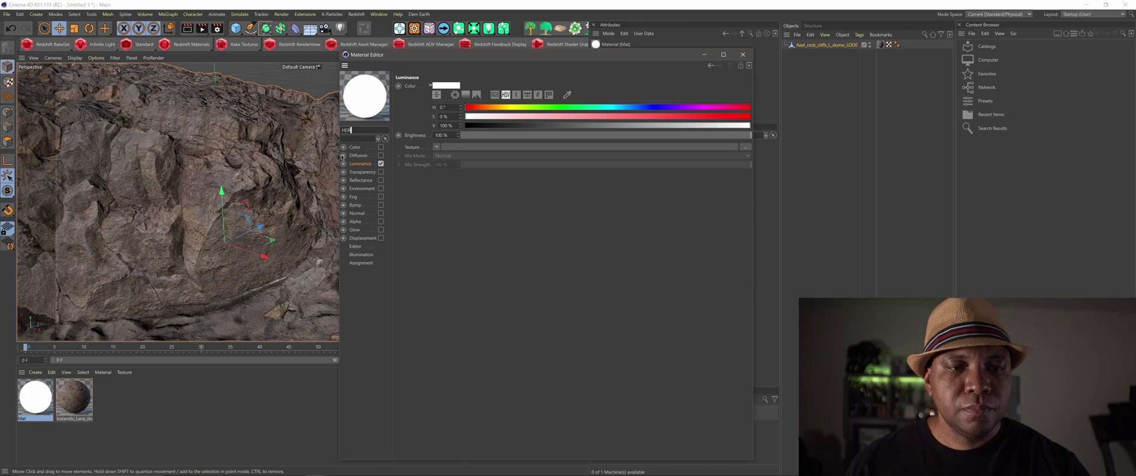
Load cape_hill_4k.hdr from Bridge as the Luminance texture and close the material editor.
left_click_drag(479, 55, 194, 46)
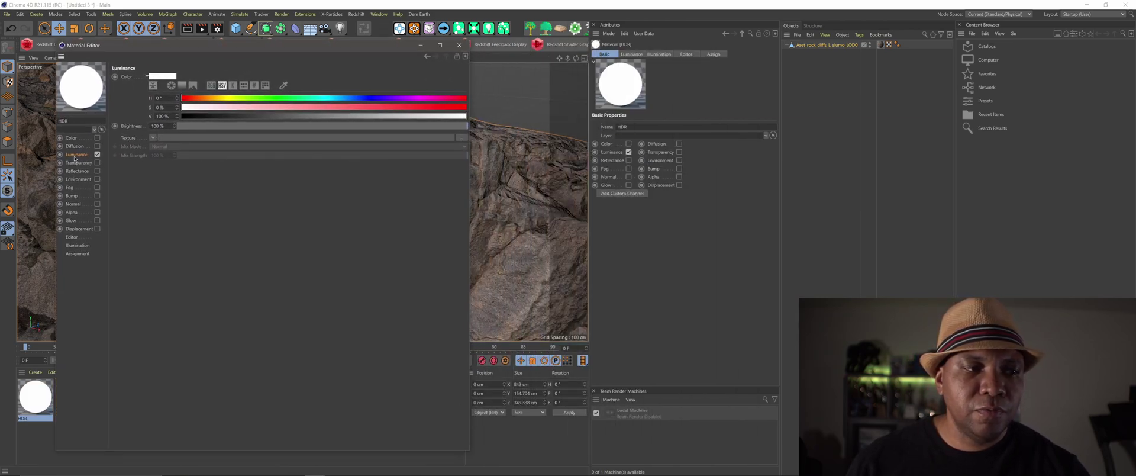
left_click(335, 466)
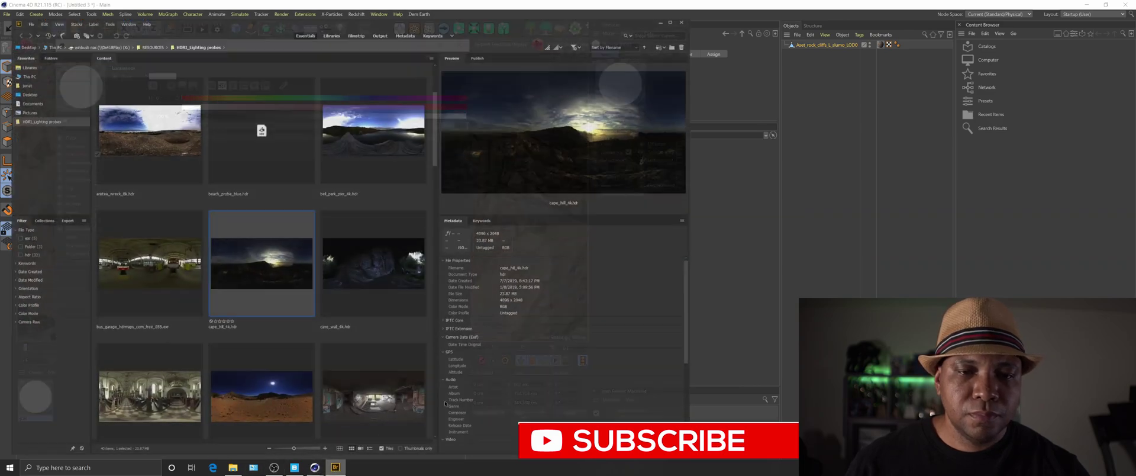
left_click_drag(355, 23, 766, 48)
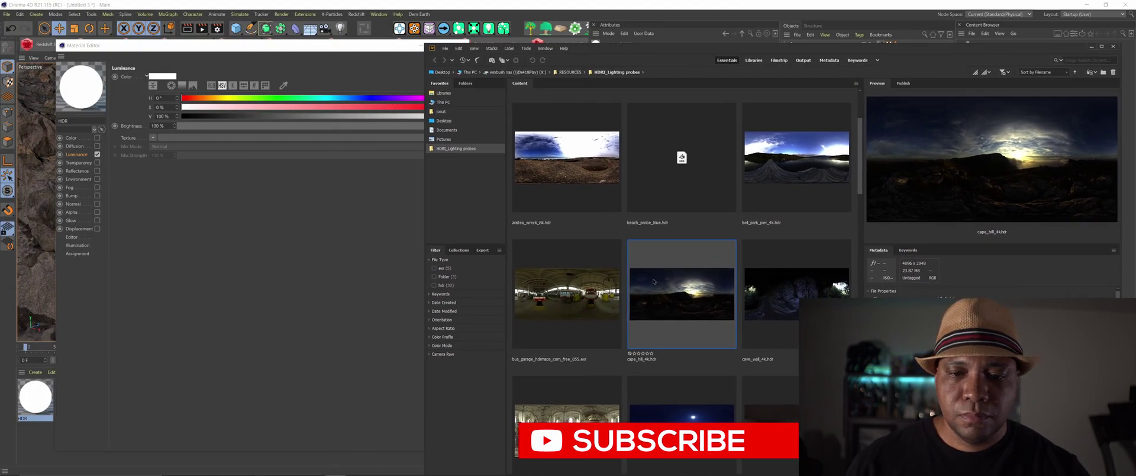
left_click_drag(654, 281, 256, 138)
left_click(634, 281)
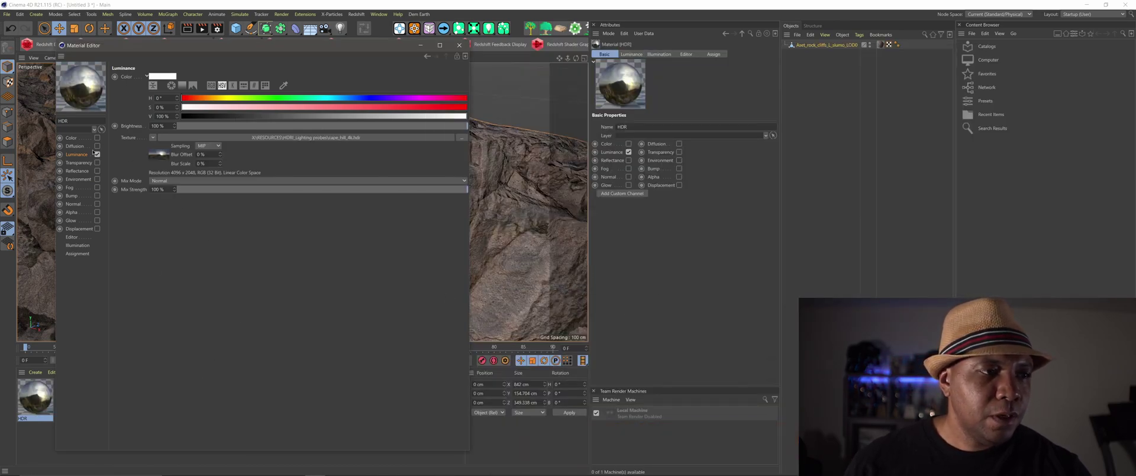
left_click(459, 45)
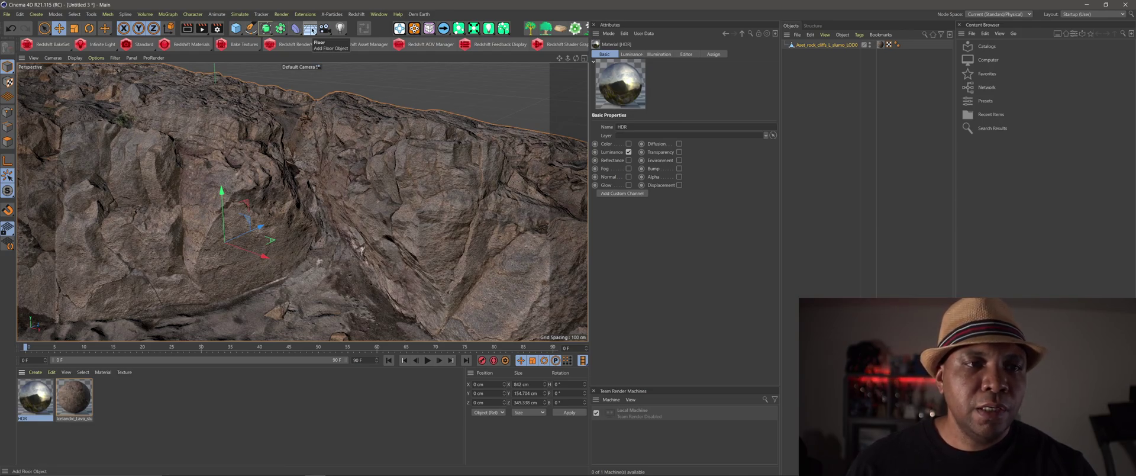
Add a Sky object, apply the HDR material to it, and render to the Picture Viewer.
left_click(310, 29)
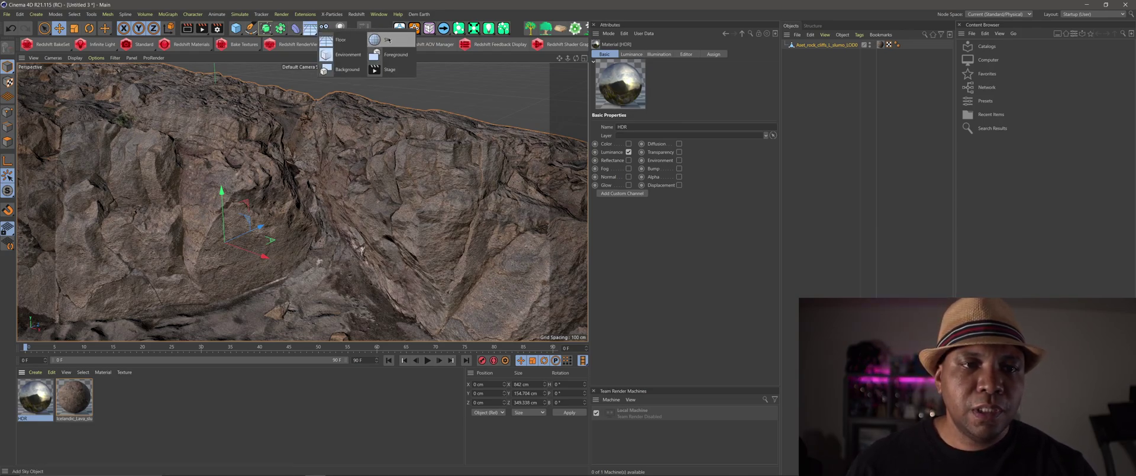
left_click(393, 40)
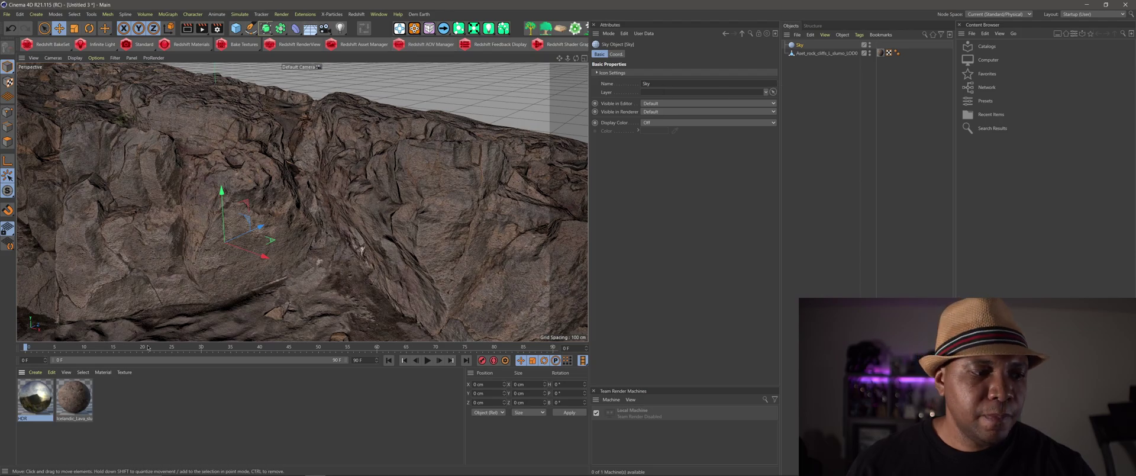
left_click_drag(266, 350, 799, 46)
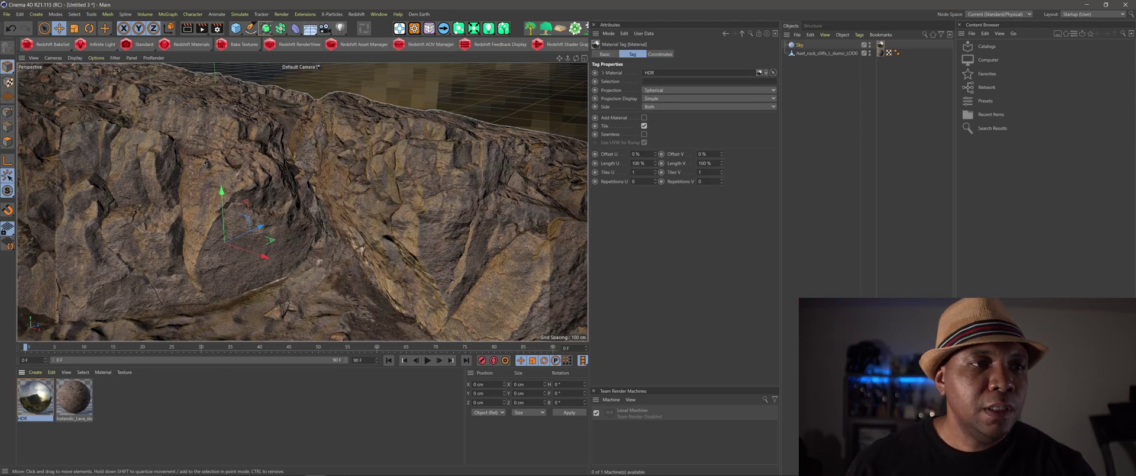
left_click(202, 28)
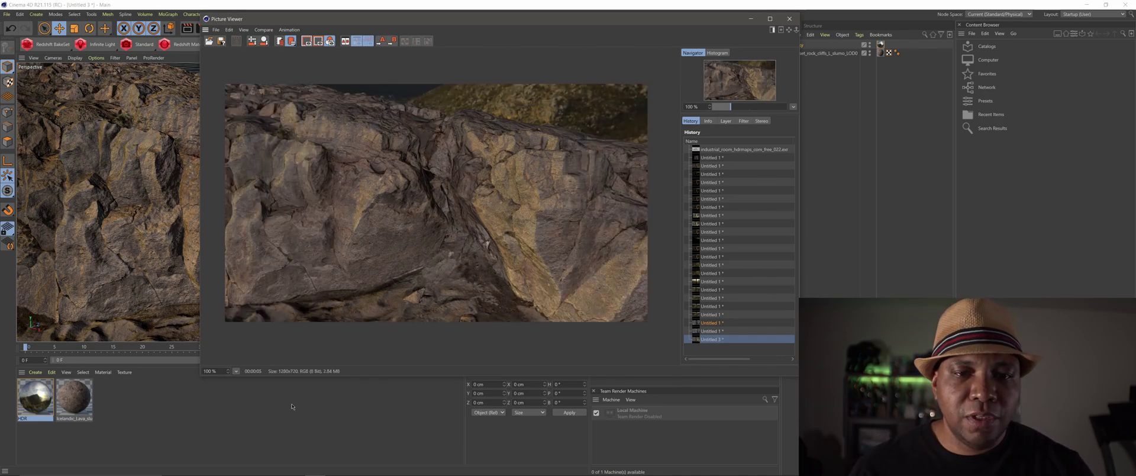
Remove all images from the Picture Viewer render history, confirming the deletion.
left_click(719, 331)
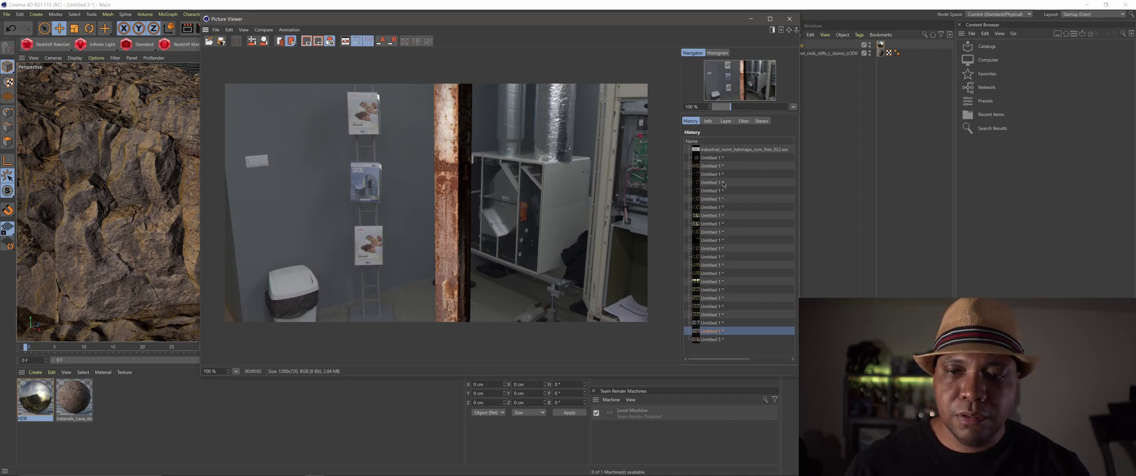
left_click(718, 149)
right_click(719, 149)
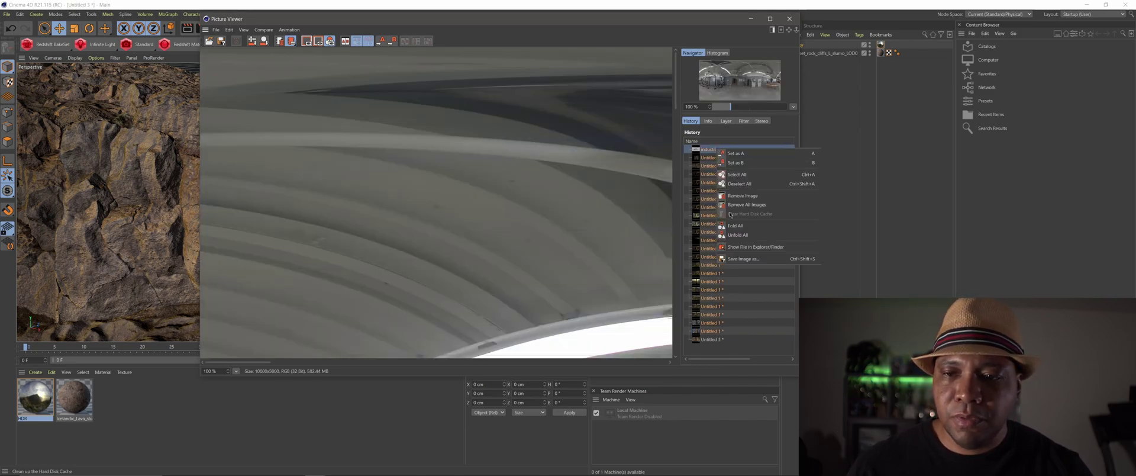
left_click(747, 204)
left_click(559, 270)
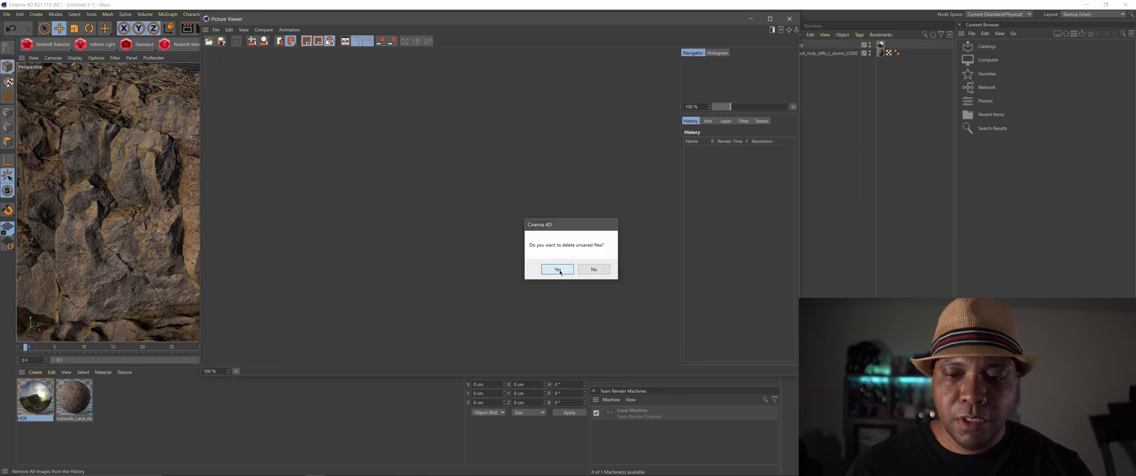
Re-render the scene with Shift+R and bring up the Render Settings.
left_click_drag(248, 24, 305, 39)
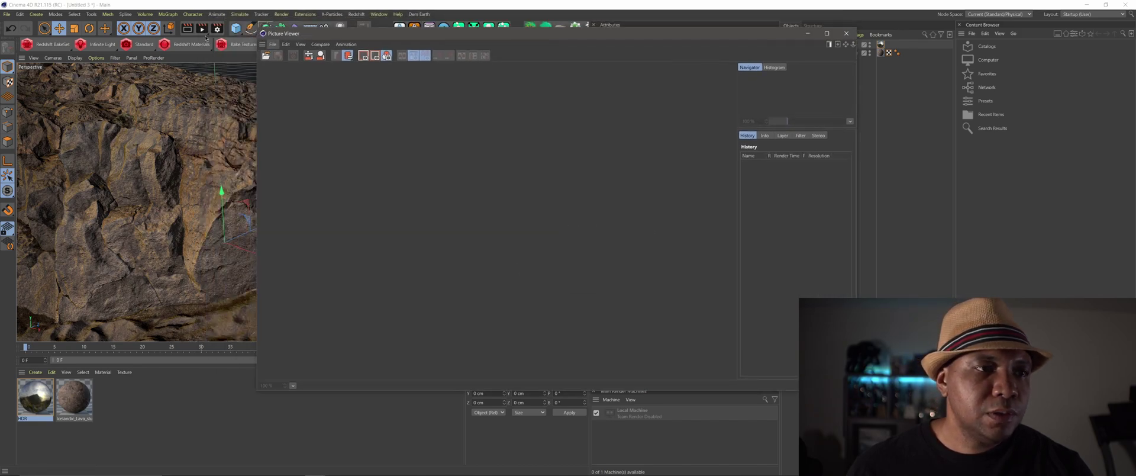
key("shift+r")
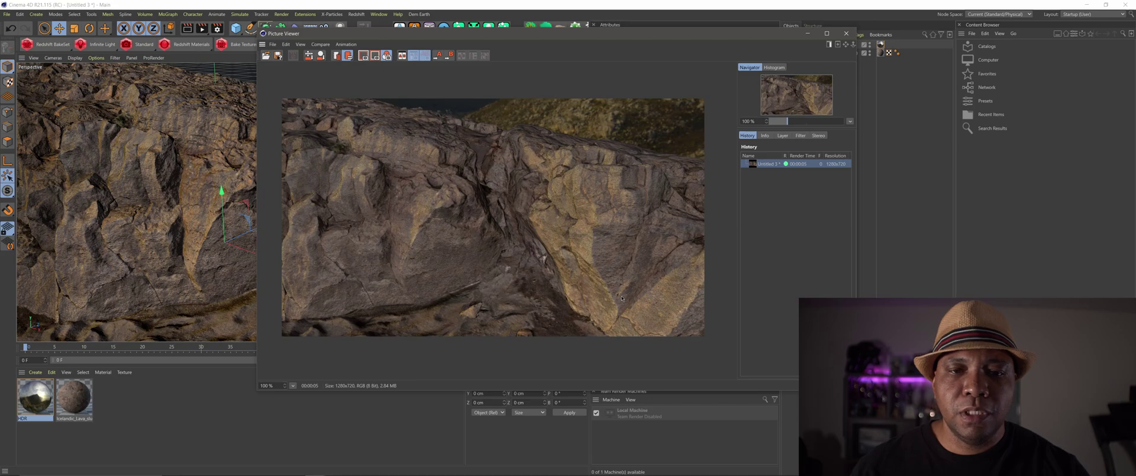
left_click_drag(590, 36, 284, 138)
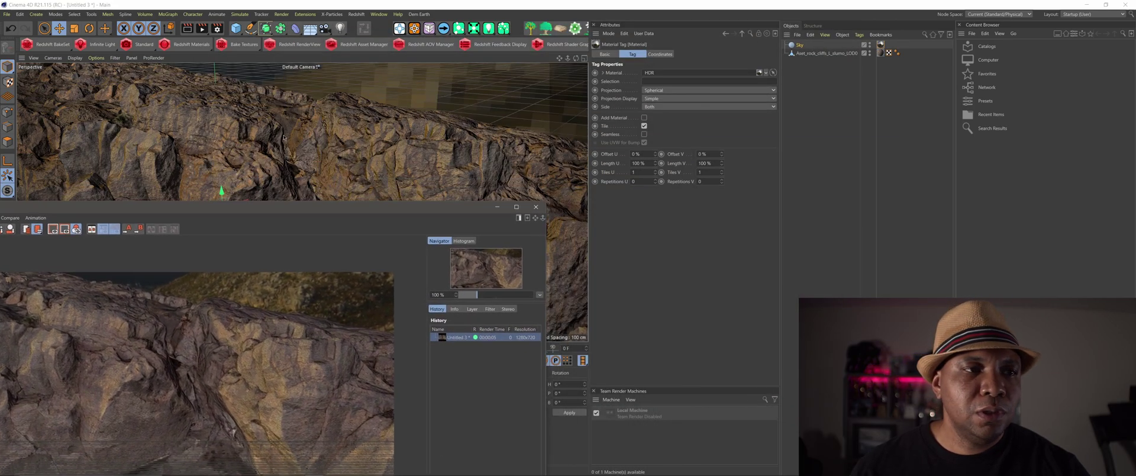
left_click(218, 28)
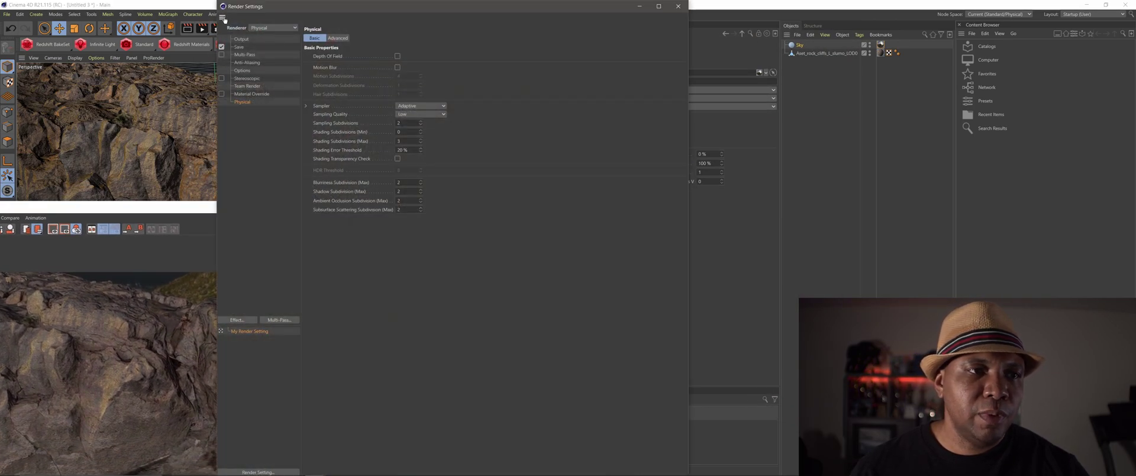
Add the Global Illumination effect and choose its Exterior - HDR Image preset.
left_click(233, 322)
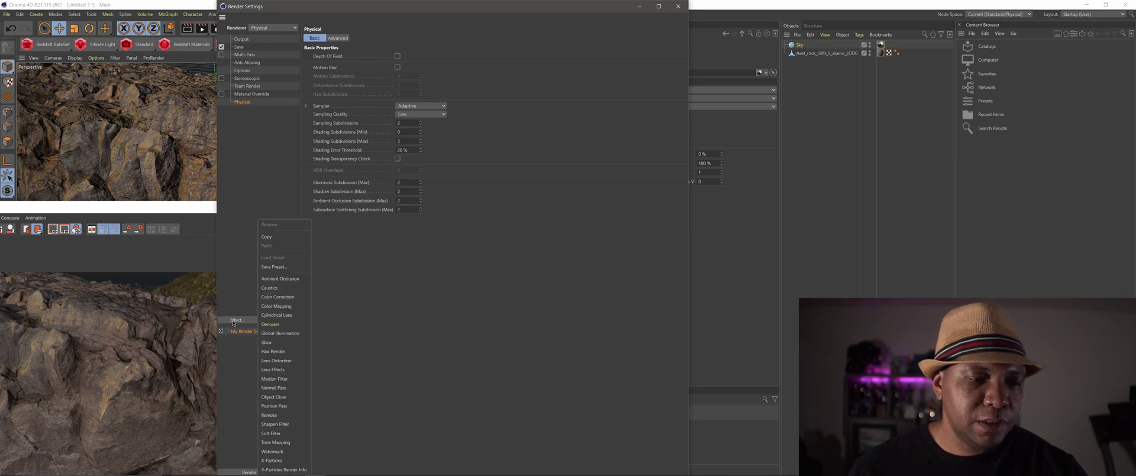
left_click(285, 333)
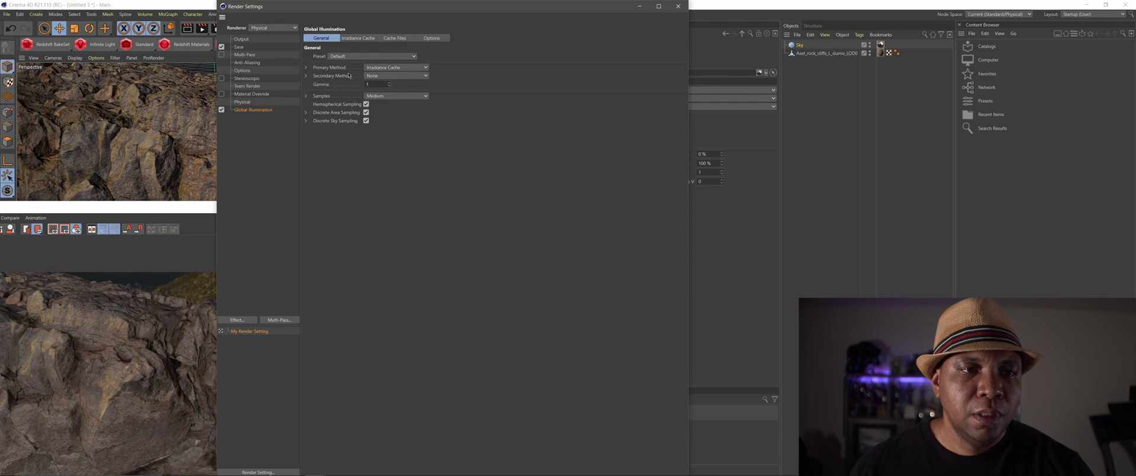
left_click(335, 58)
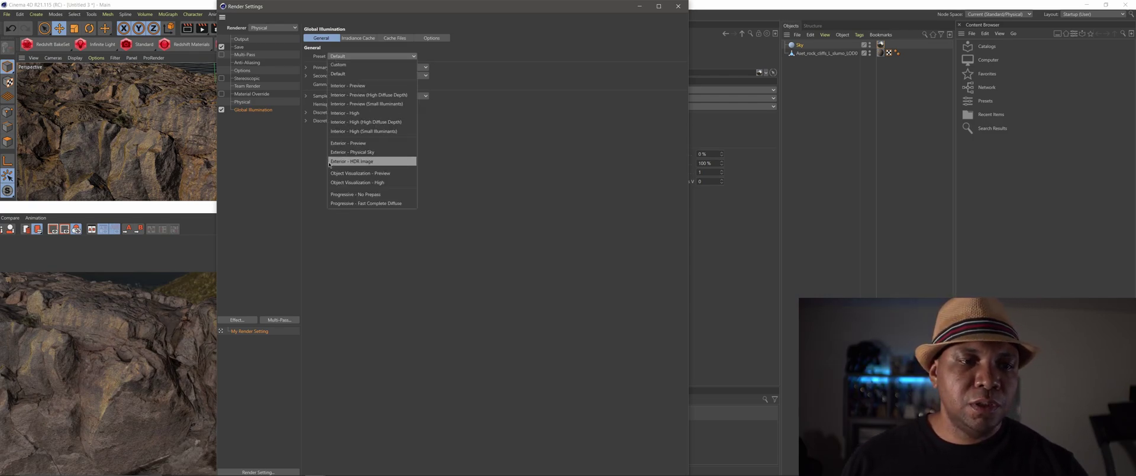
left_click(364, 165)
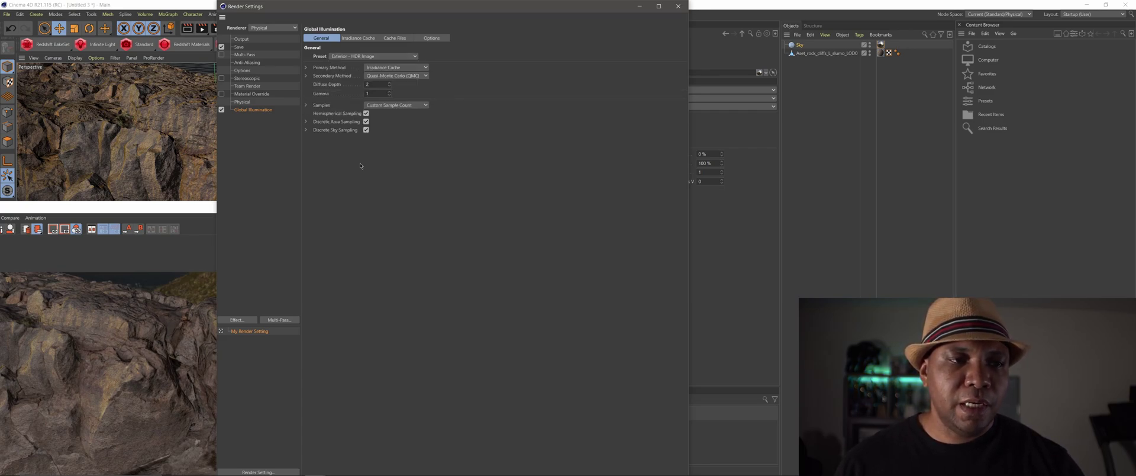
left_click_drag(354, 2, 702, 58)
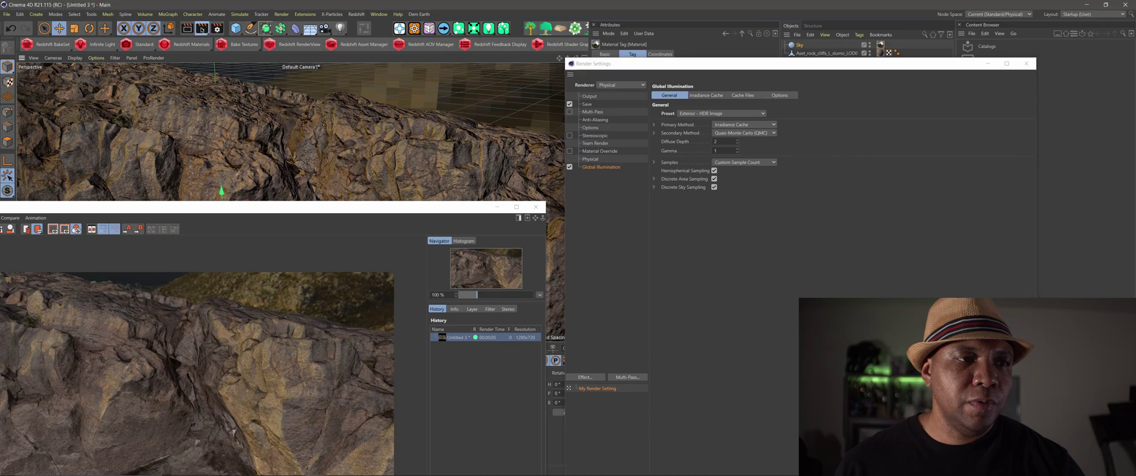
Render with Global Illumination and compare the brighter and darker Untitled 3 history renders.
key("shift+r")
left_click_drag(247, 208, 428, 43)
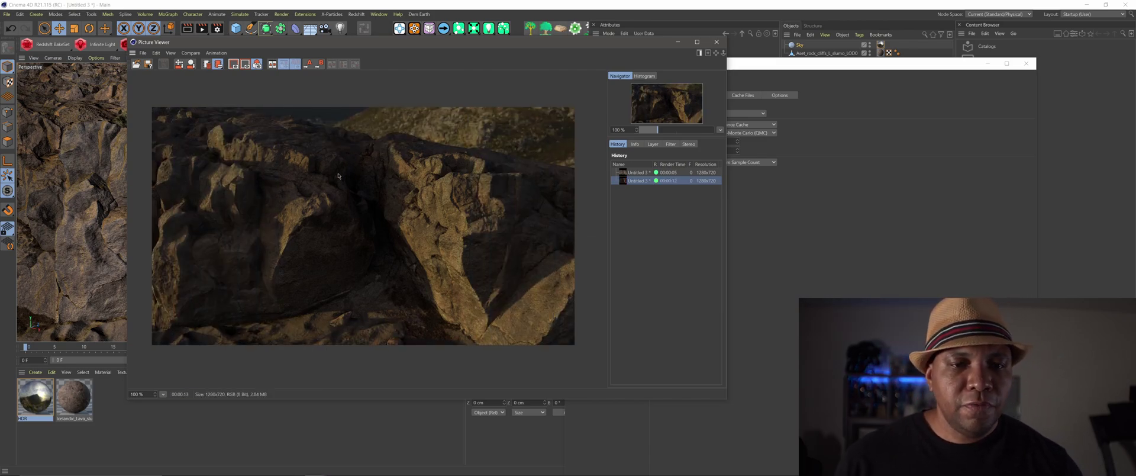
left_click(640, 173)
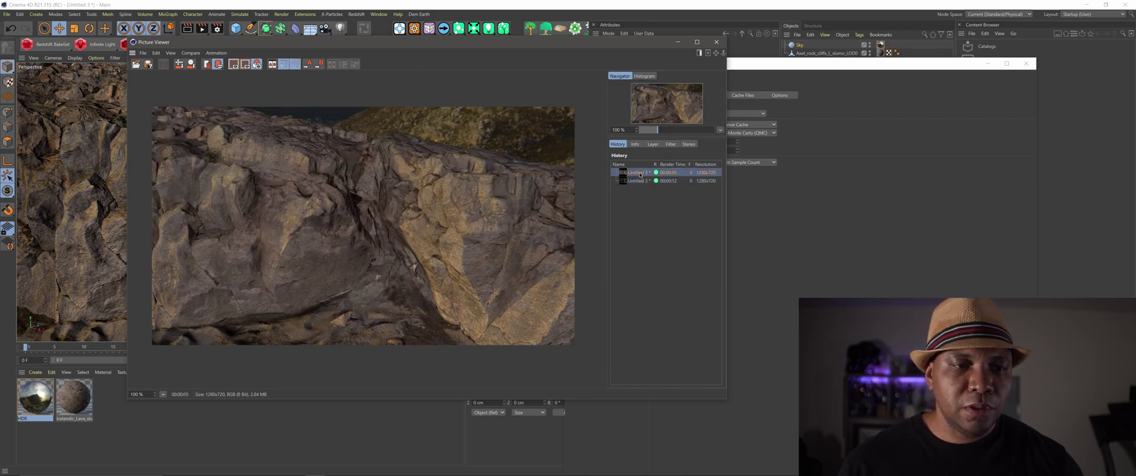
left_click(639, 181)
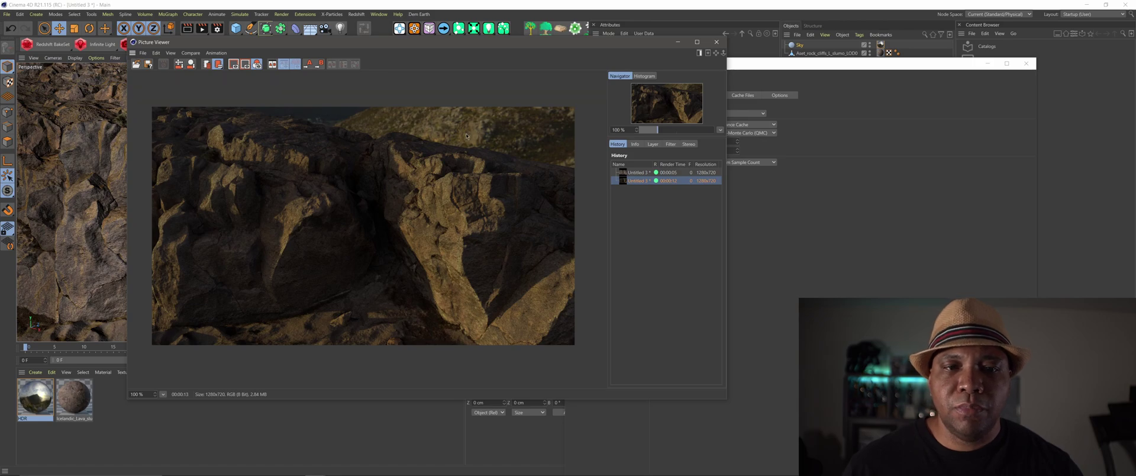
Close the Picture Viewer and the Render Settings window.
left_click(715, 42)
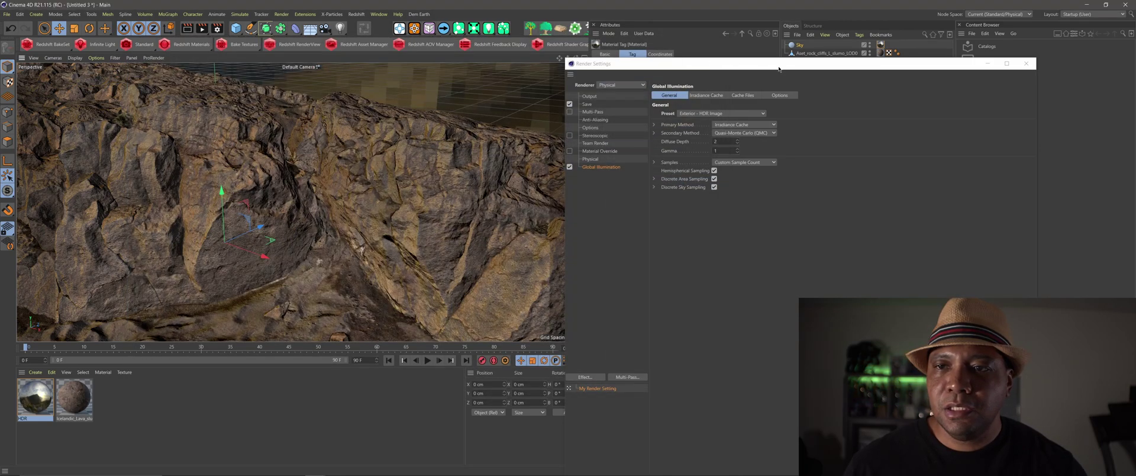
left_click_drag(680, 64, 368, 110)
left_click(705, 102)
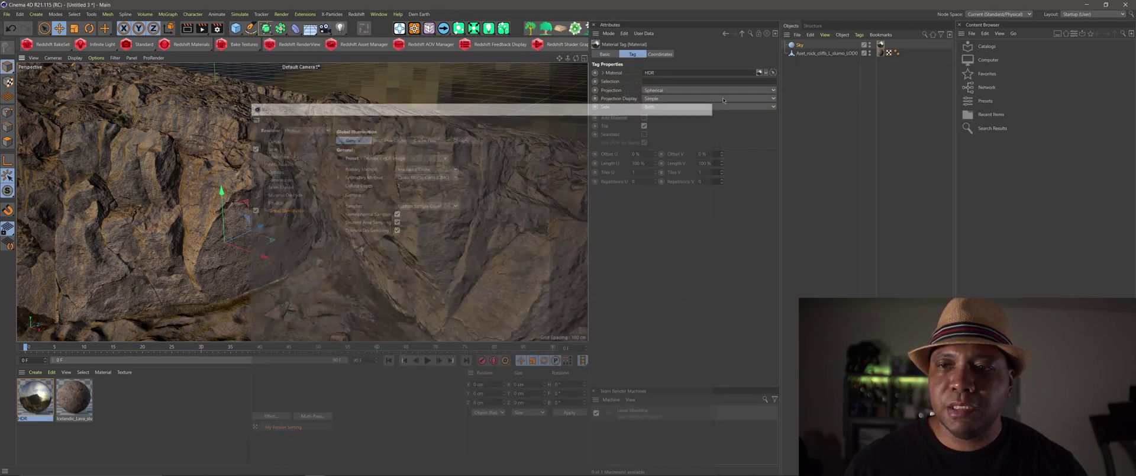
Add a Compositing render tag to the Sky object and show all its options.
left_click(799, 45)
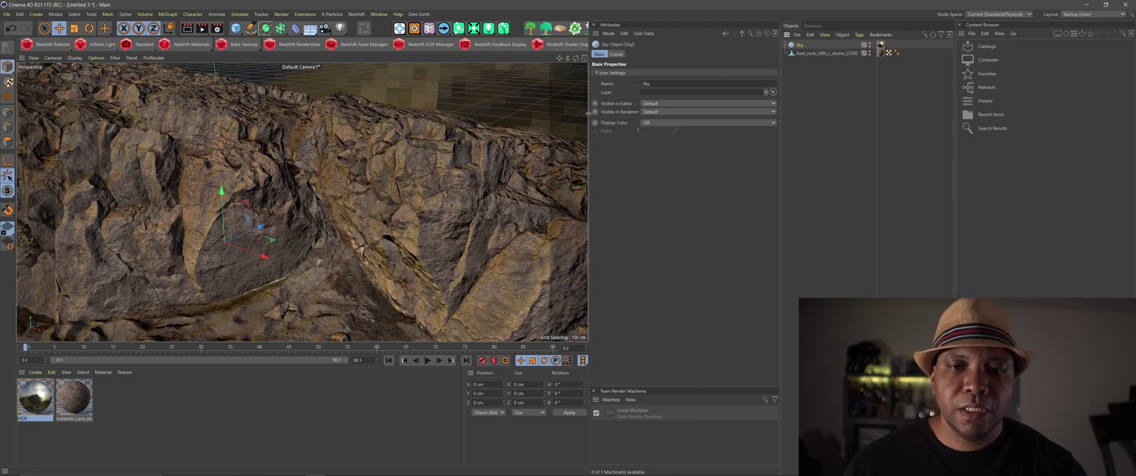
left_click_drag(589, 117, 533, 112)
left_click_drag(752, 91, 670, 89)
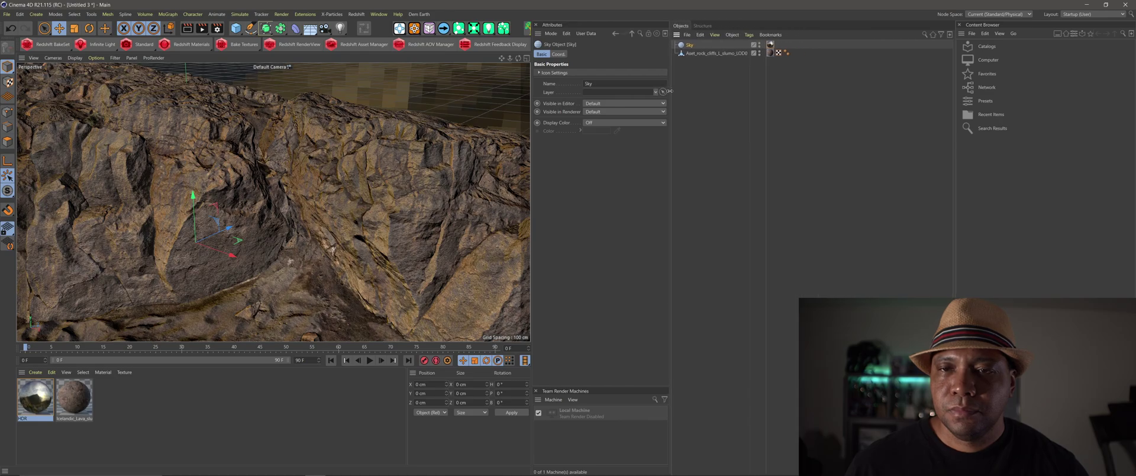
left_click(750, 34)
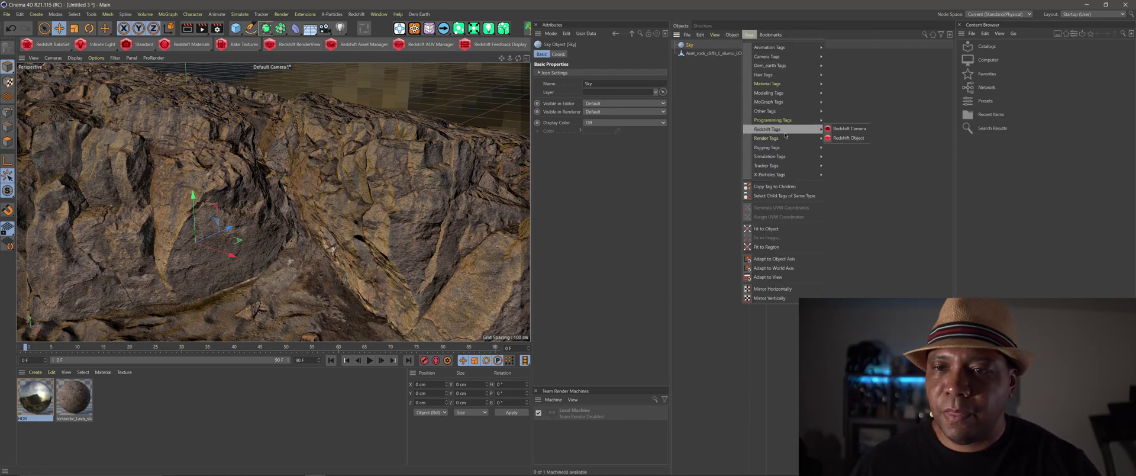
mouse_move(784, 143)
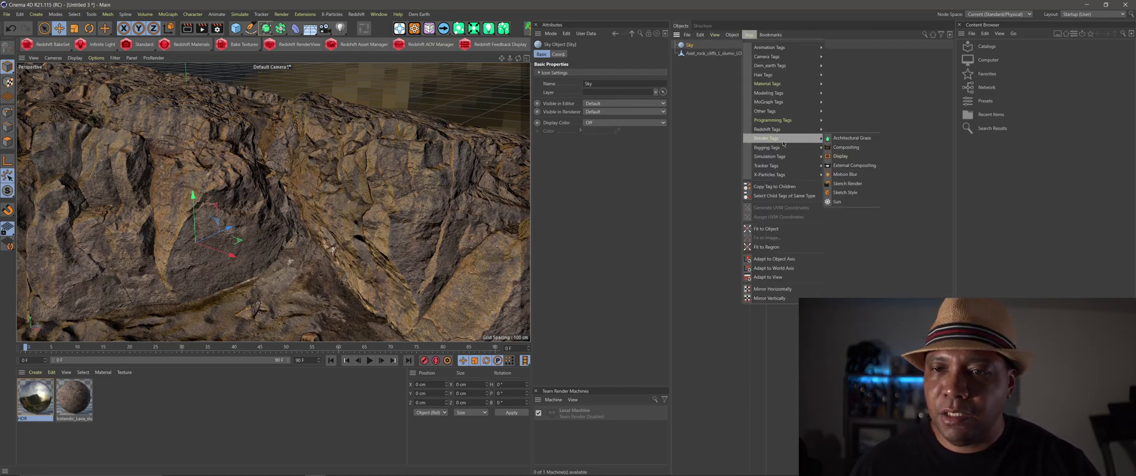
left_click(850, 147)
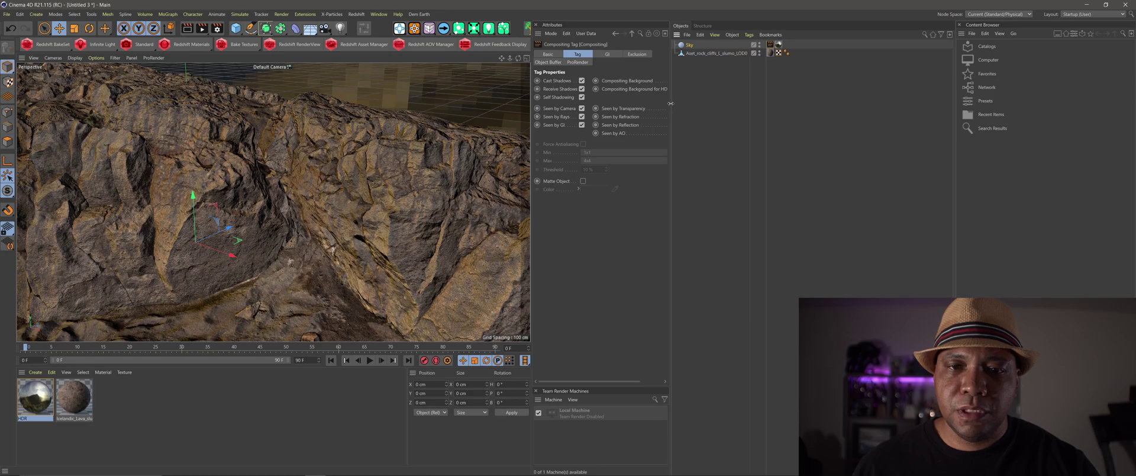
left_click_drag(670, 104, 715, 104)
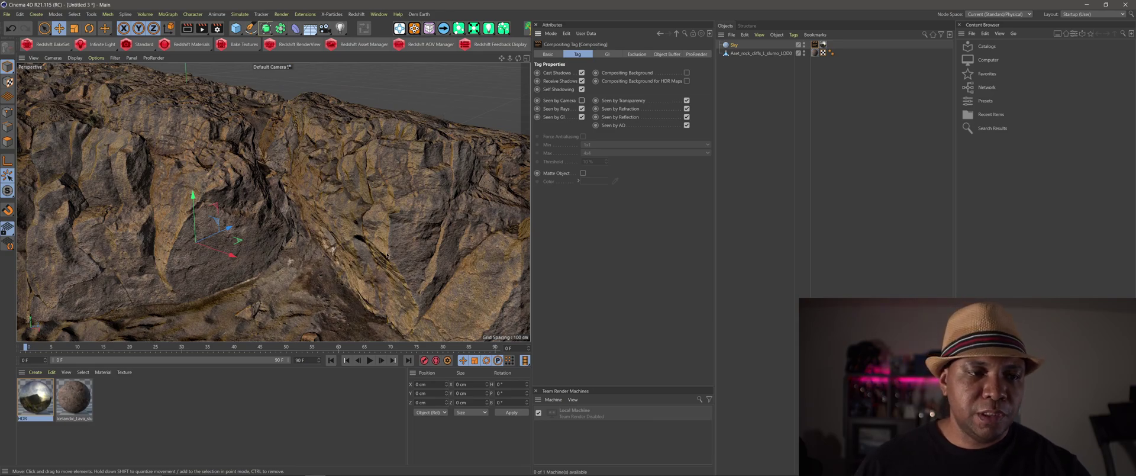
Render the scene again to see the rock against black, then close the viewer.
left_click(202, 27)
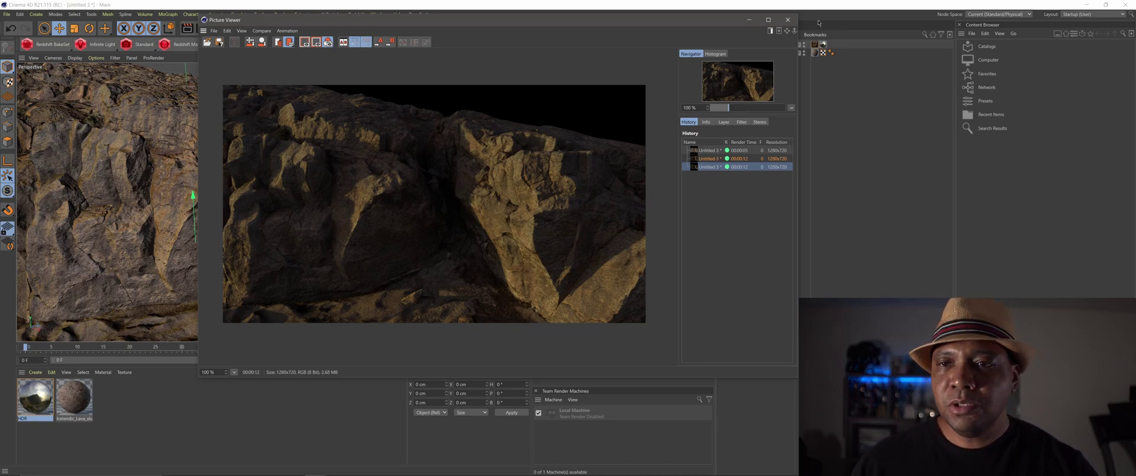
left_click(788, 20)
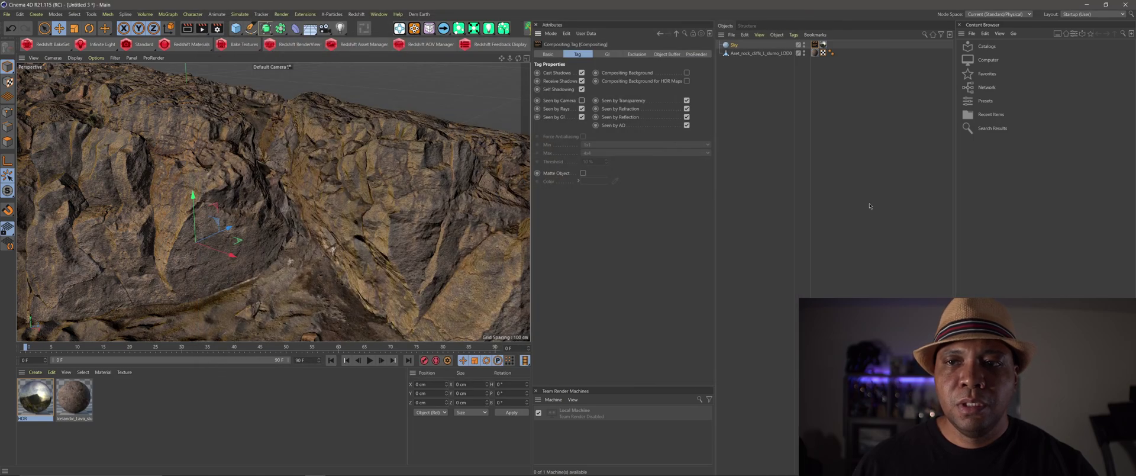
Create the new empty project Untitled 4 and close the leftover folder window.
left_click(8, 14)
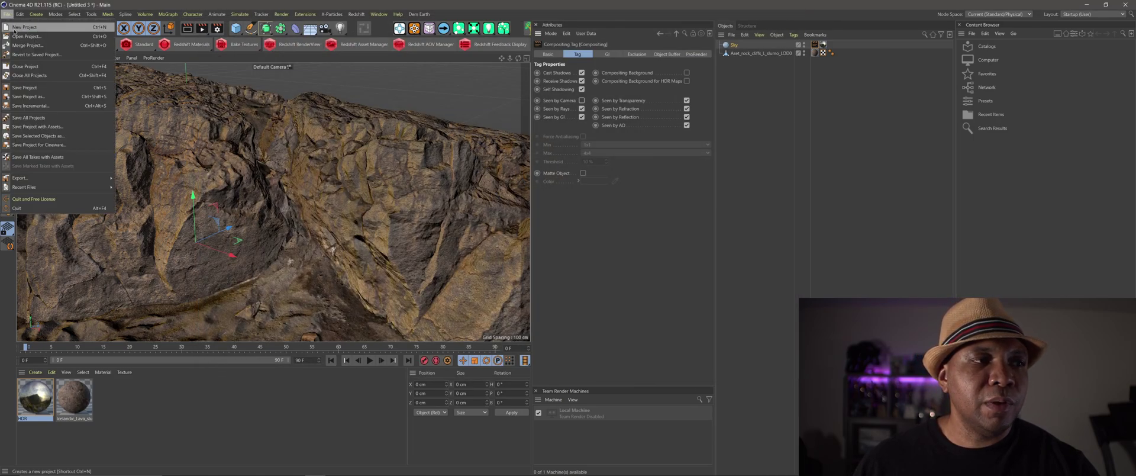
left_click(23, 27)
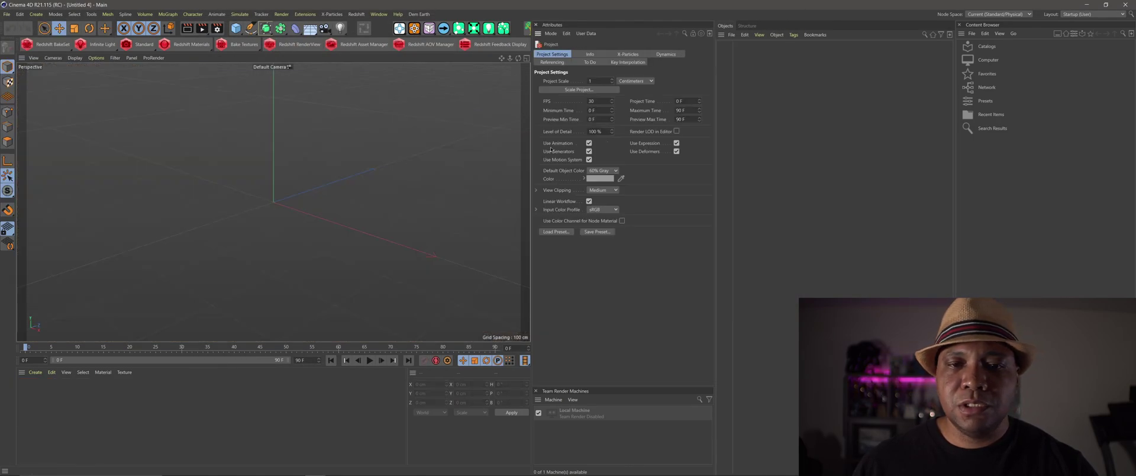
left_click_drag(532, 146, 516, 147)
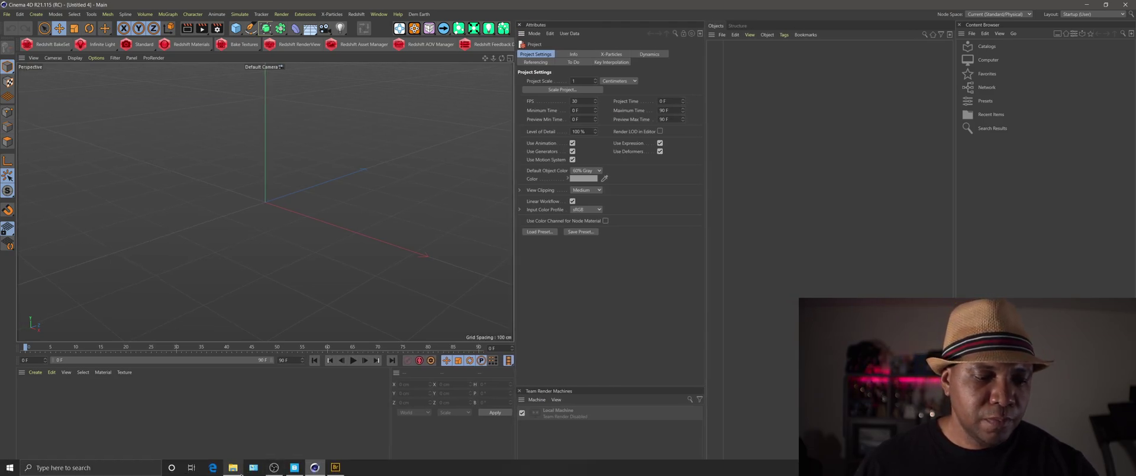
left_click(233, 467)
left_click(983, 34)
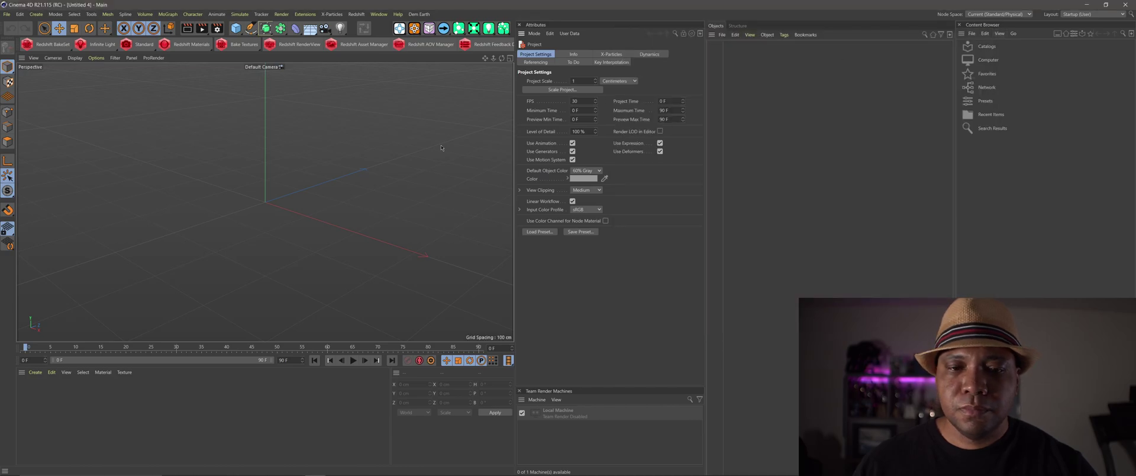
Find and select the Rusty Pillar asset in Bridge's Downloaded library, rotating its preview.
left_click(276, 463)
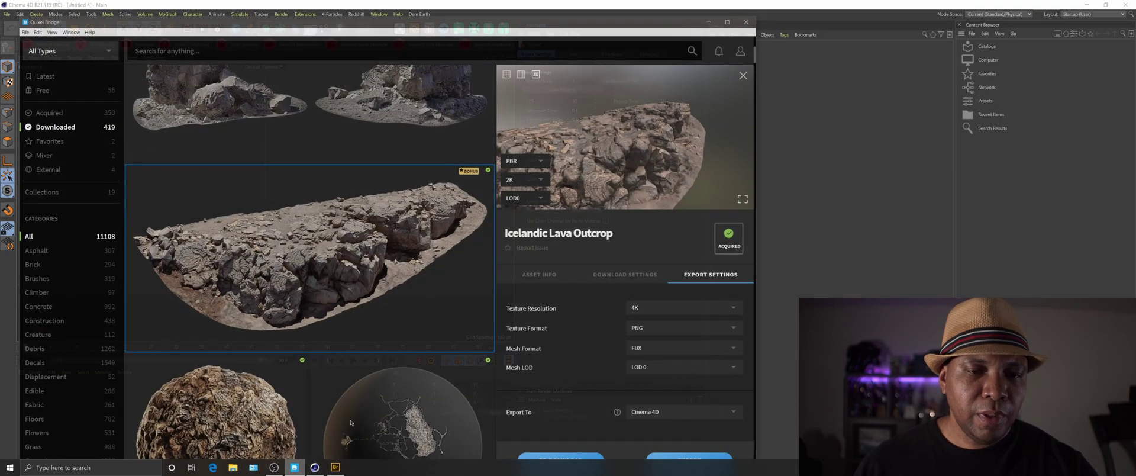
scroll(411, 330, "down", 10)
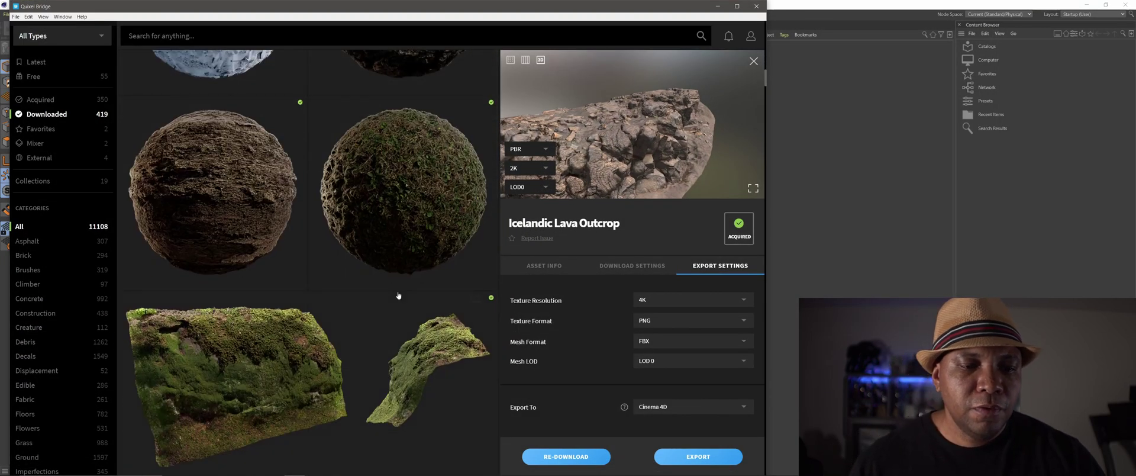
scroll(400, 292, "down", 10)
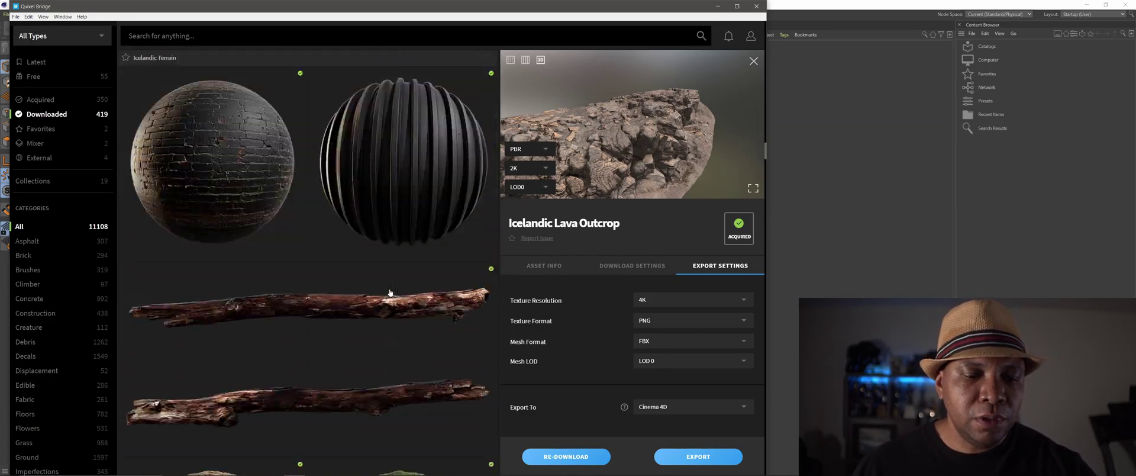
scroll(384, 293, "down", 10)
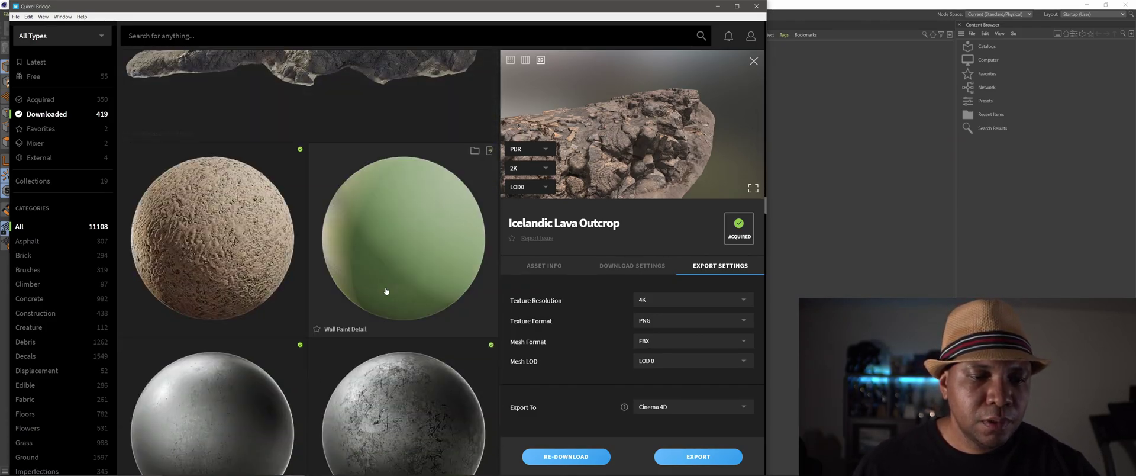
scroll(384, 291, "down", 10)
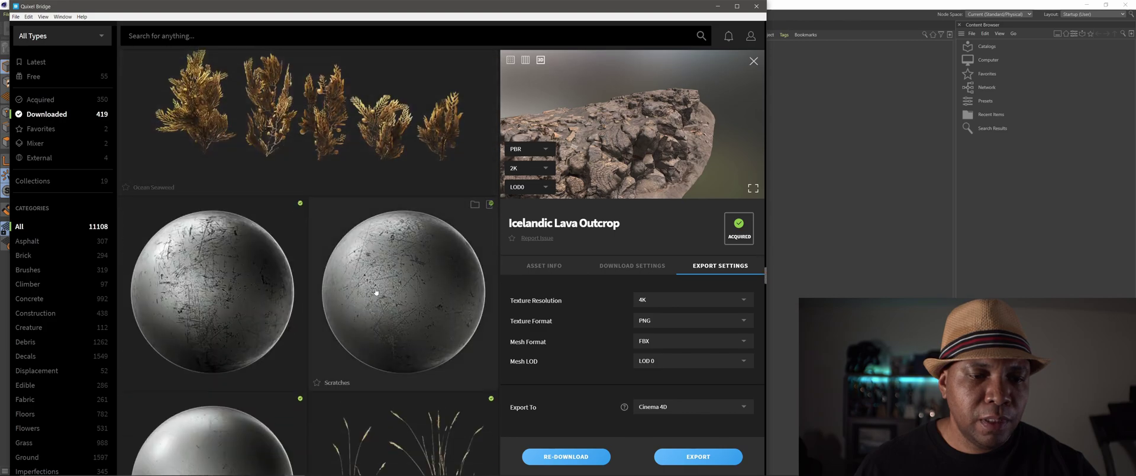
scroll(376, 296, "down", 5)
scroll(361, 248, "up", 3)
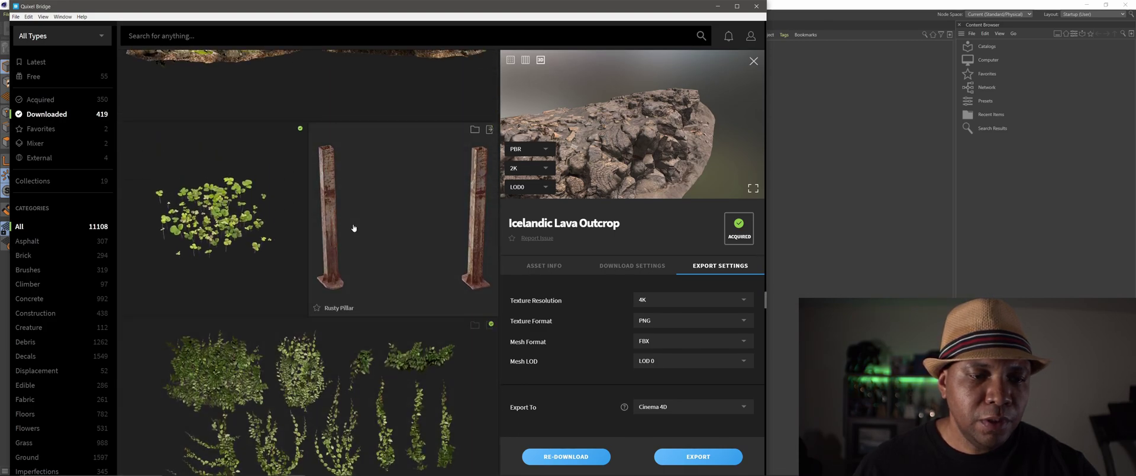
left_click(375, 241)
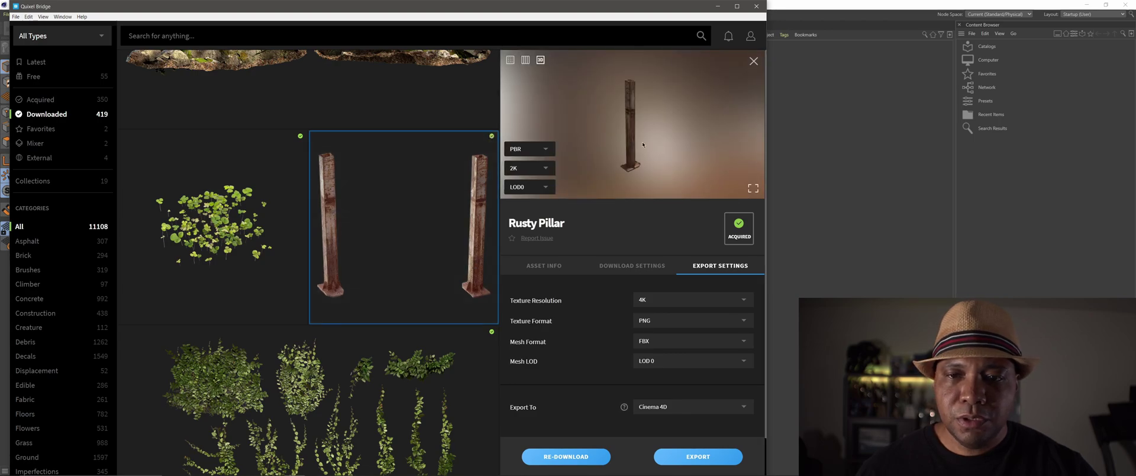
scroll(642, 128, "up", 5)
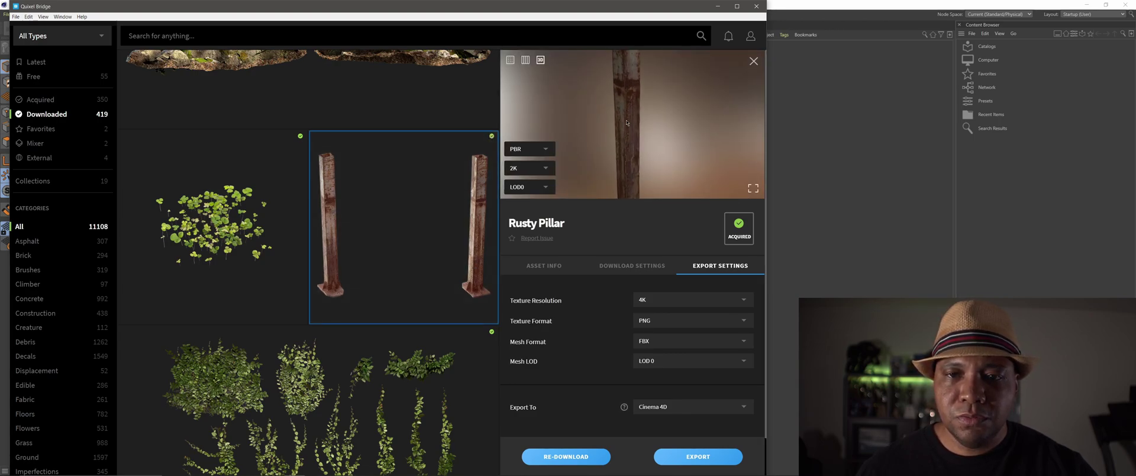
left_click_drag(582, 94, 632, 121)
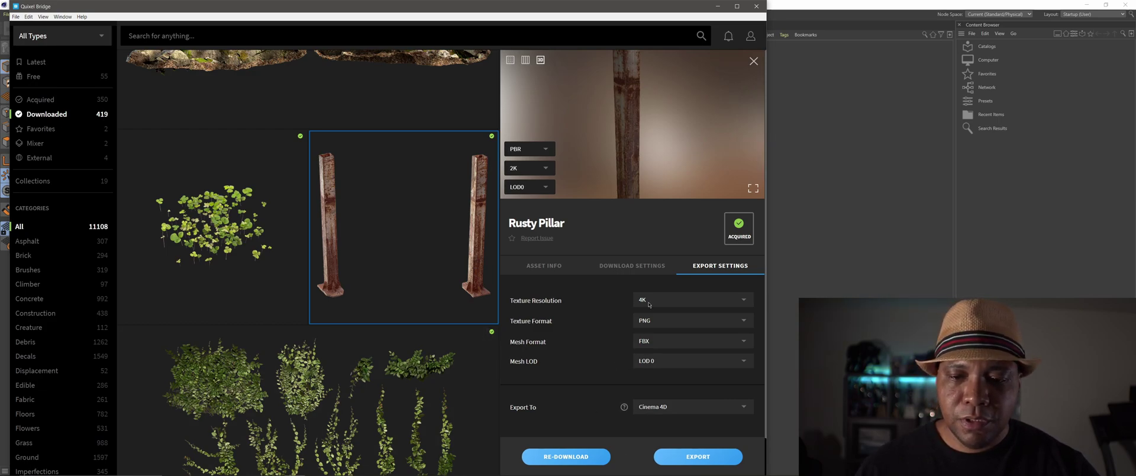
Export the Rusty Pillar to Cinema 4D with 4K PNG textures and FBX LOD 0.
left_click(700, 463)
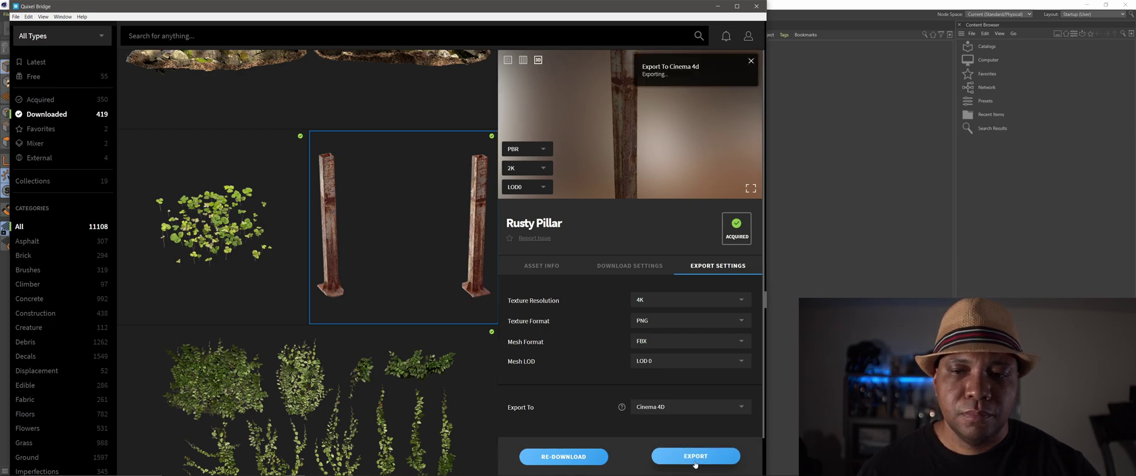
left_click(698, 462)
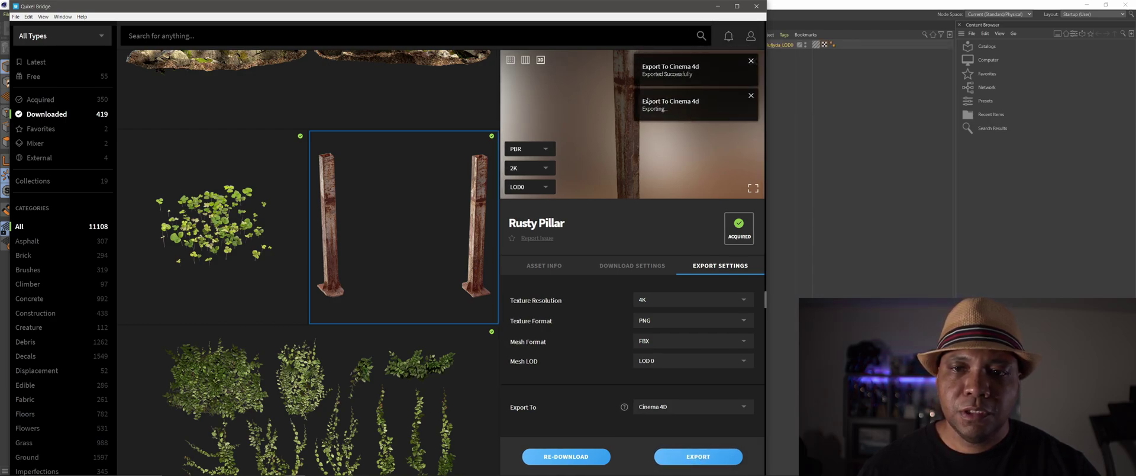
mouse_move(442, 151)
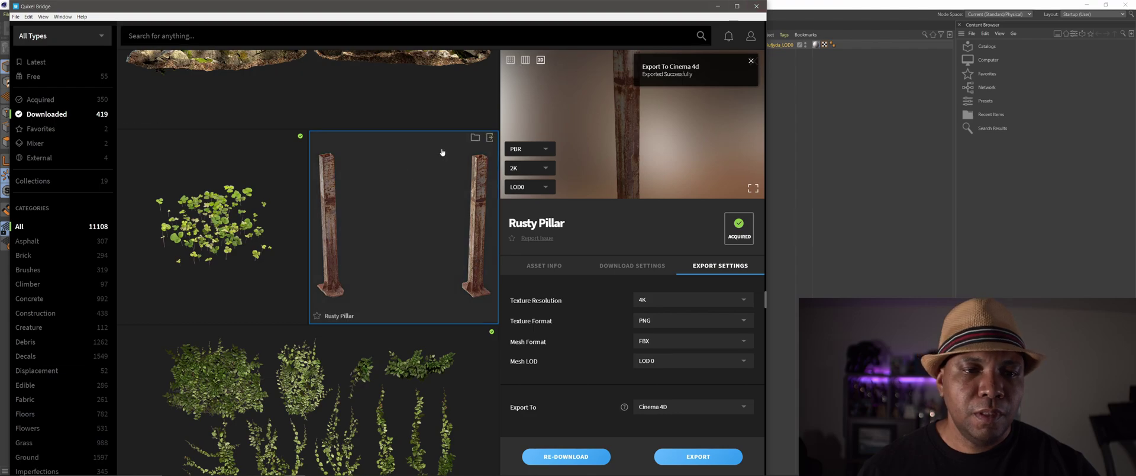
Open the pillar's download folder, close Bridge, and select the imported pillar model.
left_click(472, 141)
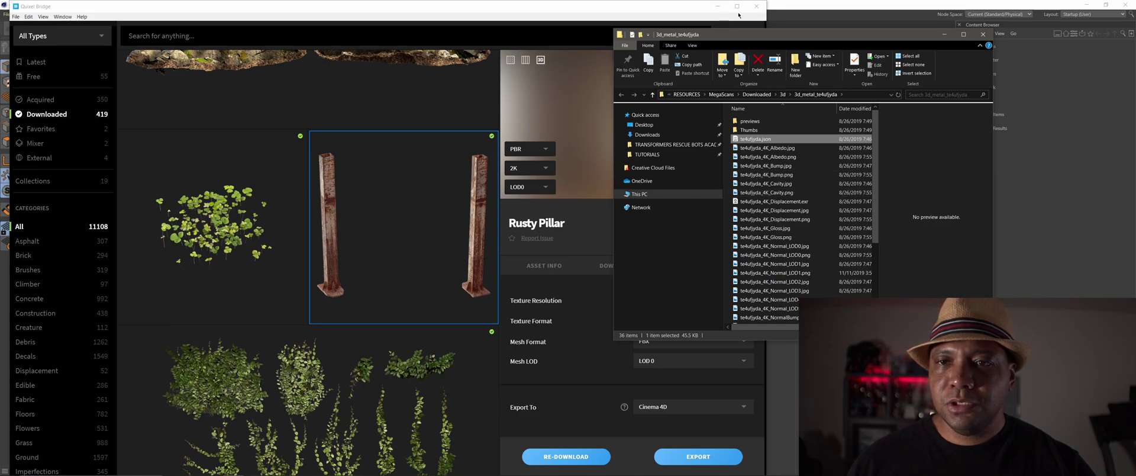
left_click(755, 7)
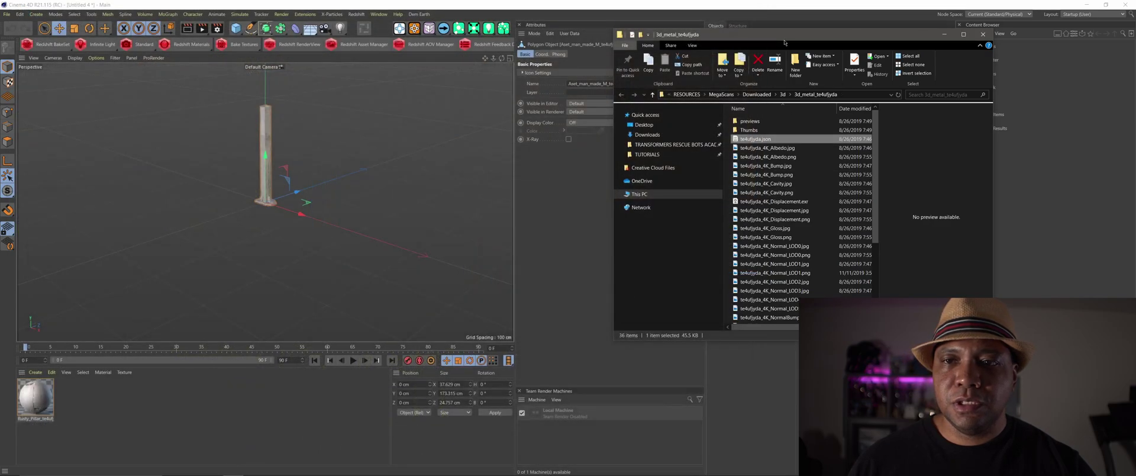
left_click_drag(781, 40, 696, 56)
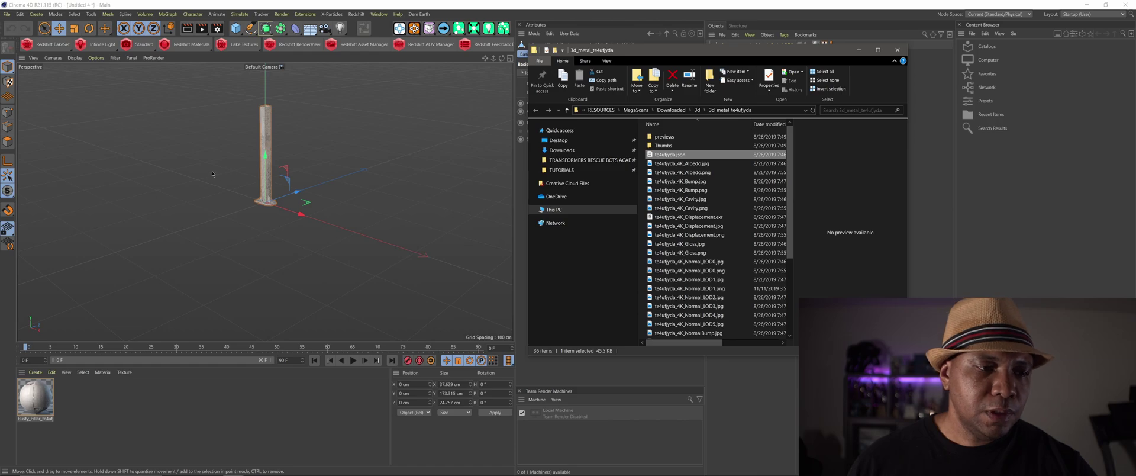
scroll(276, 148, "up", 3)
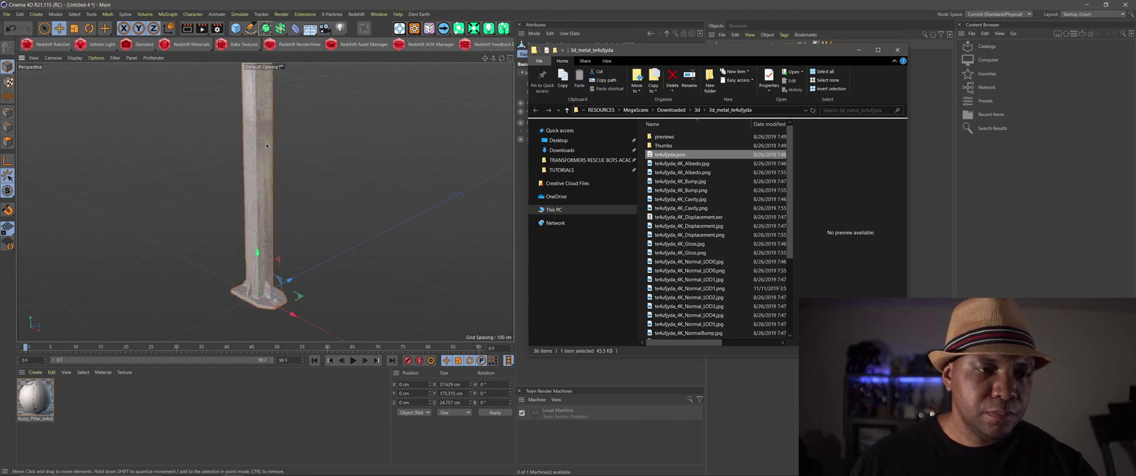
left_click(266, 185)
scroll(266, 185, "up", 2)
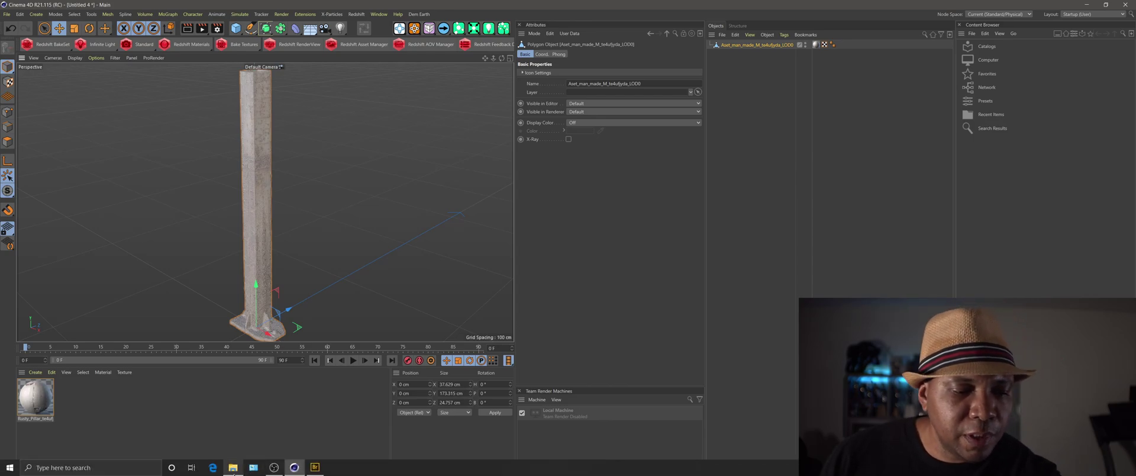
Preview the Cavity and Bump texture maps, then show the Rusty_Pillar material's settings.
left_click(232, 468)
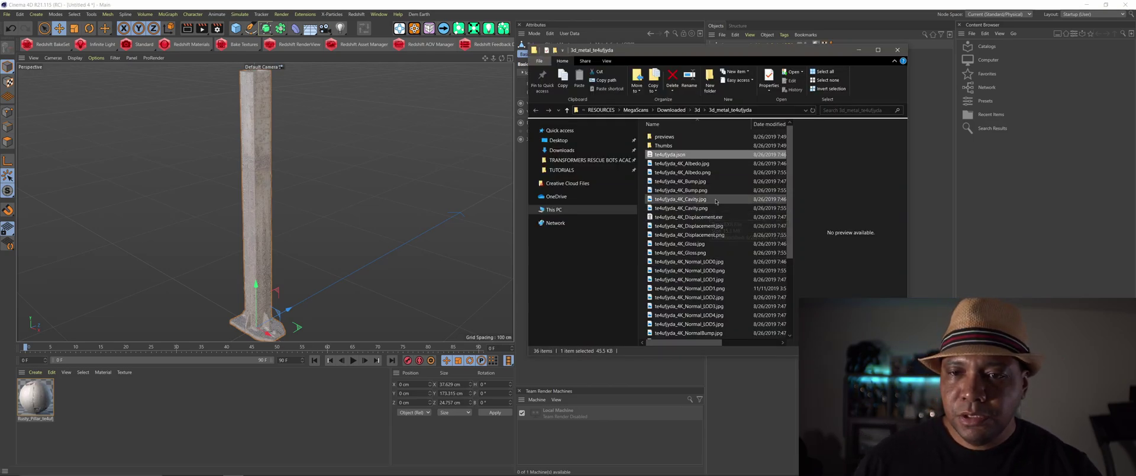
left_click_drag(694, 53, 444, 23)
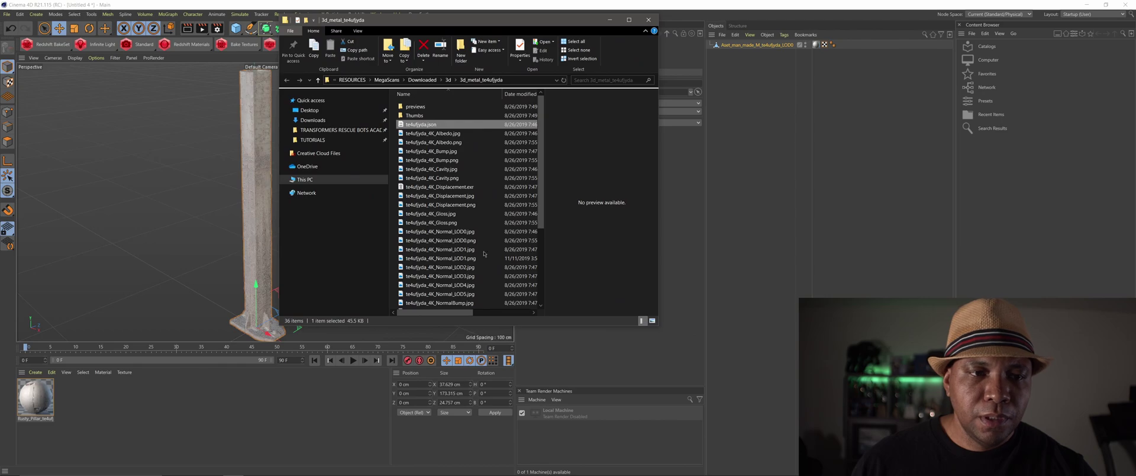
left_click_drag(659, 327, 768, 387)
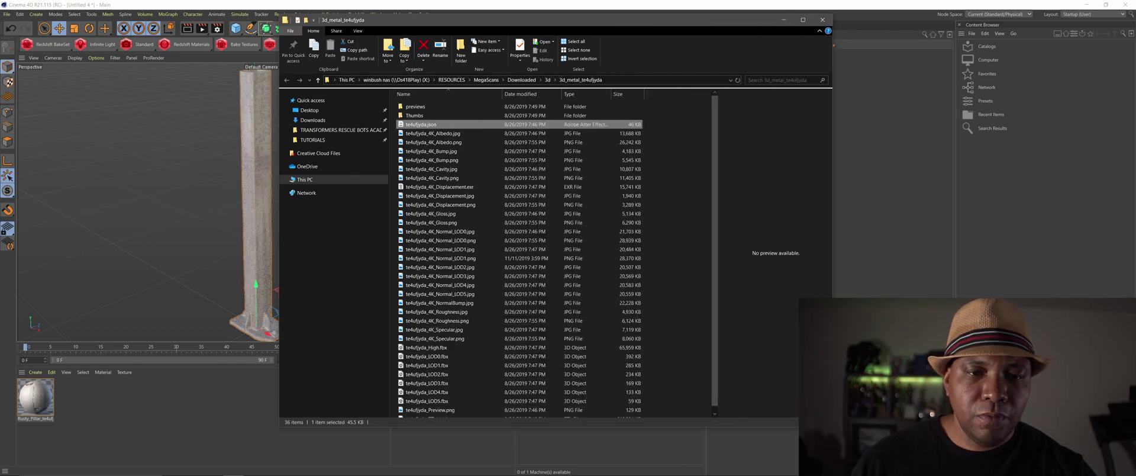
left_click_drag(521, 426, 520, 434)
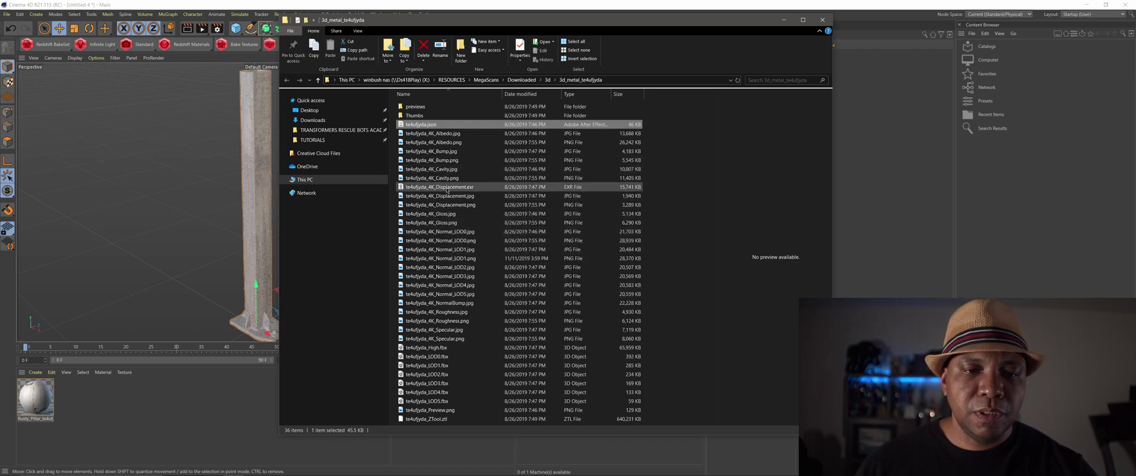
left_click(432, 177)
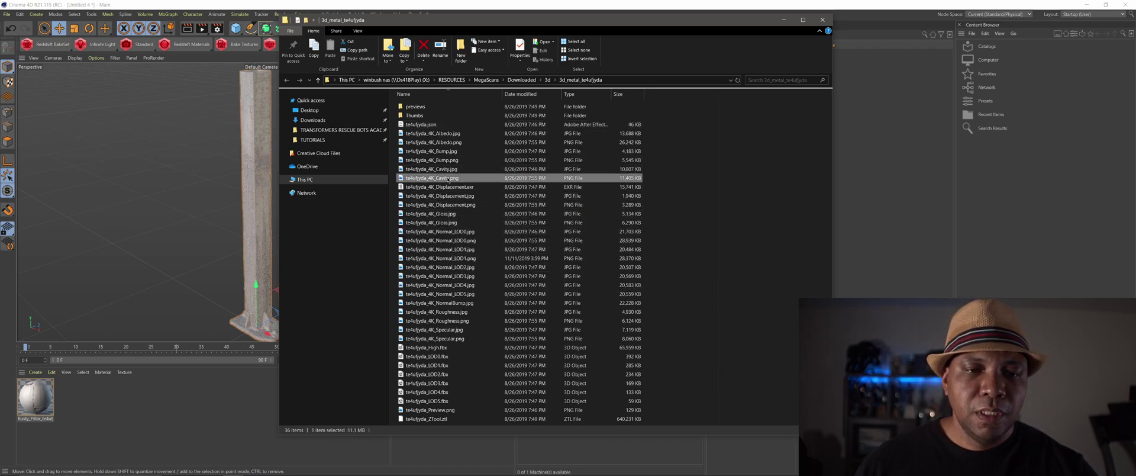
left_click(408, 161)
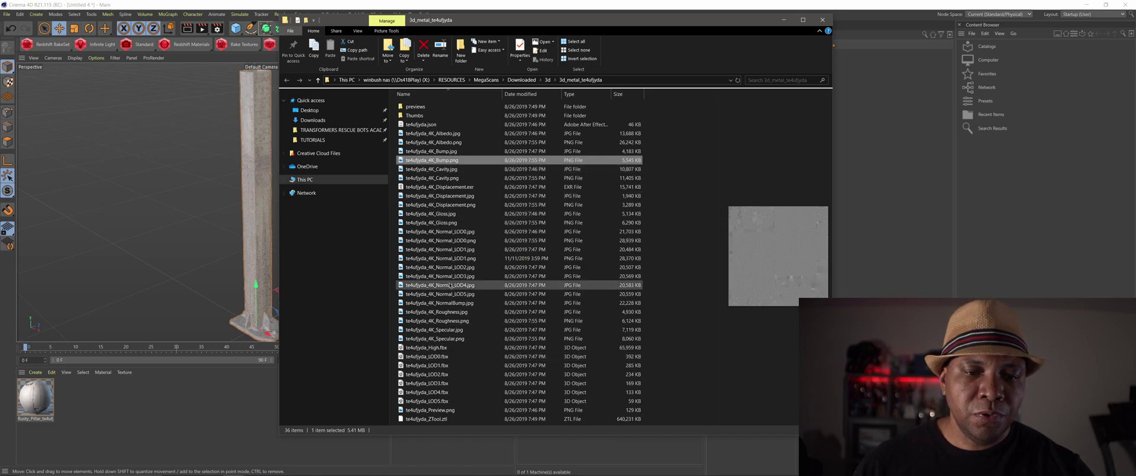
left_click(125, 415)
left_click(35, 398)
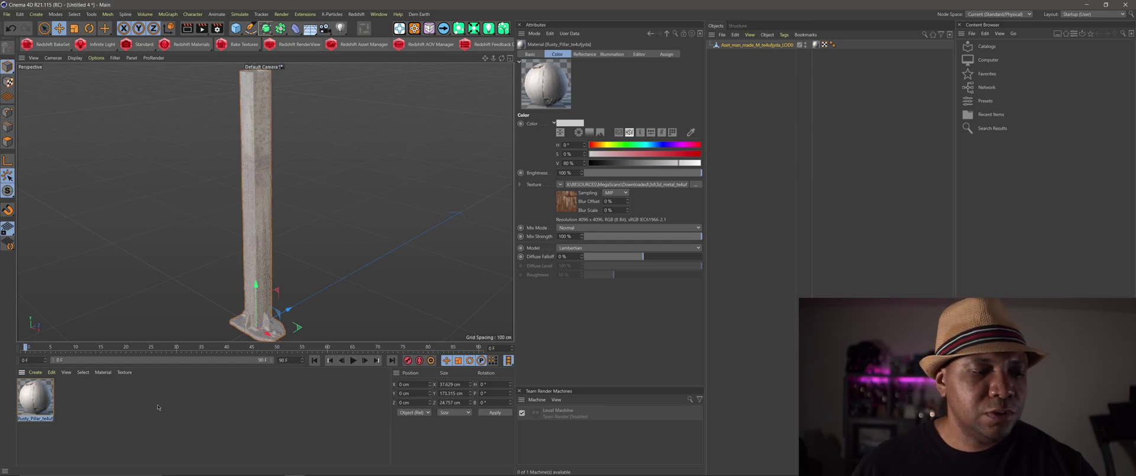
Turn off the Rusty Pillar material's Color channel and clear its texture.
double_click(47, 401)
left_click_drag(285, 60, 361, 33)
left_click(215, 121)
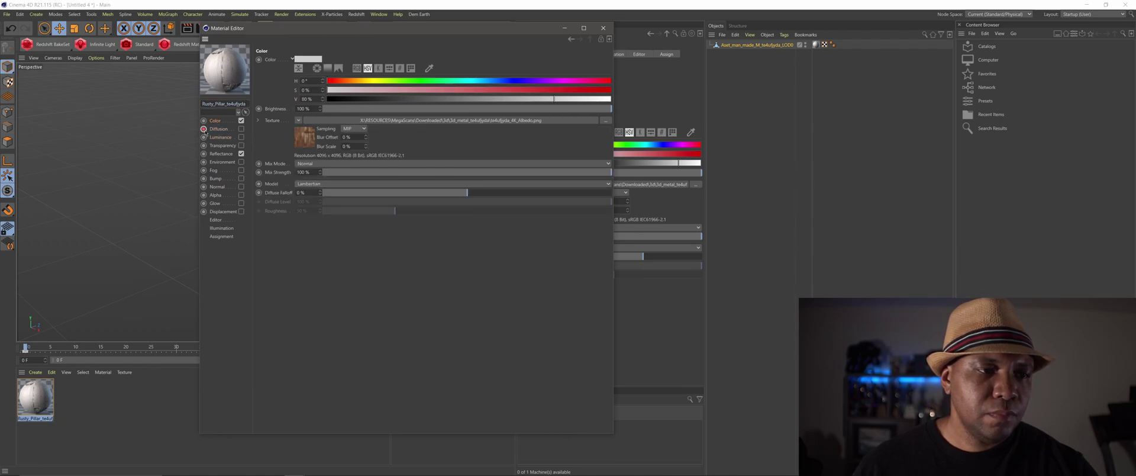
left_click(241, 121)
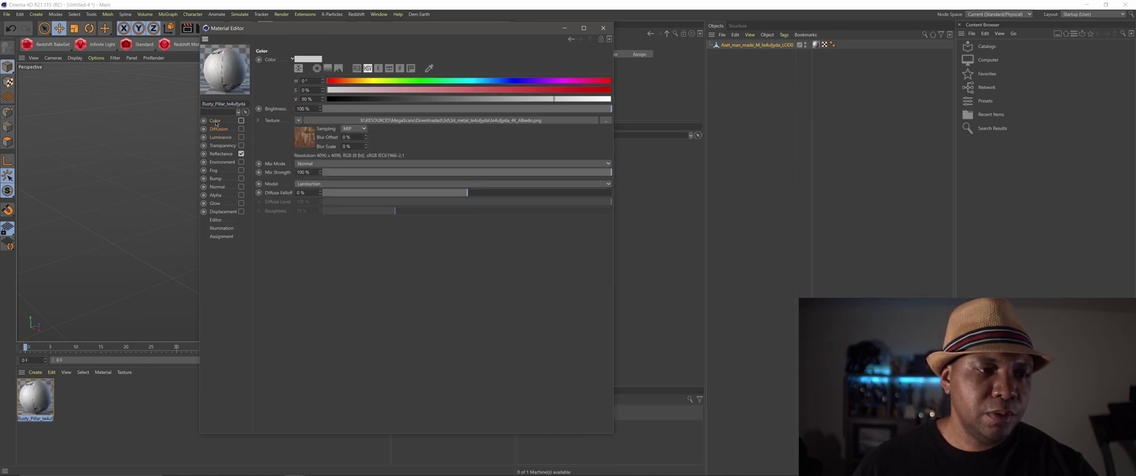
left_click(298, 120)
left_click(331, 130)
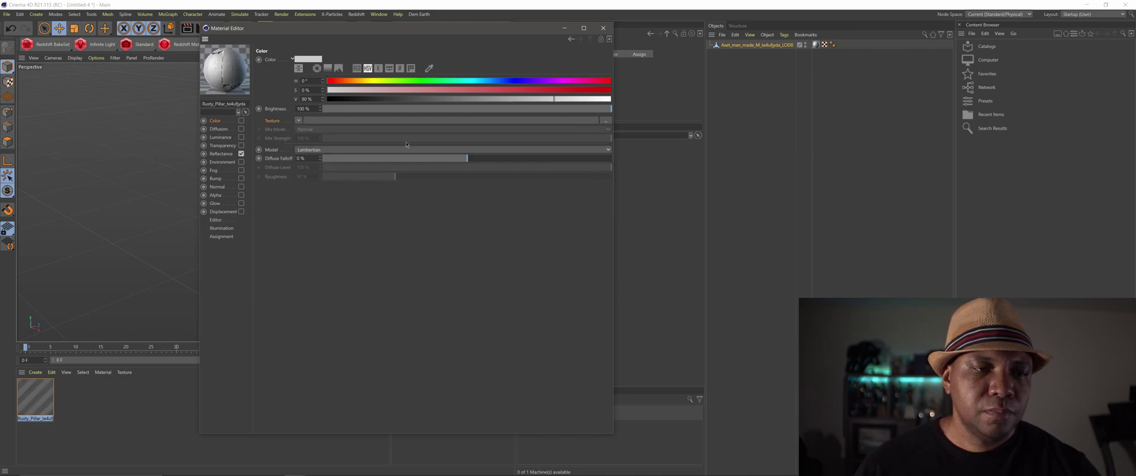
Remove the Metal reflectance layer so only the Base Color layer remains.
left_click(229, 154)
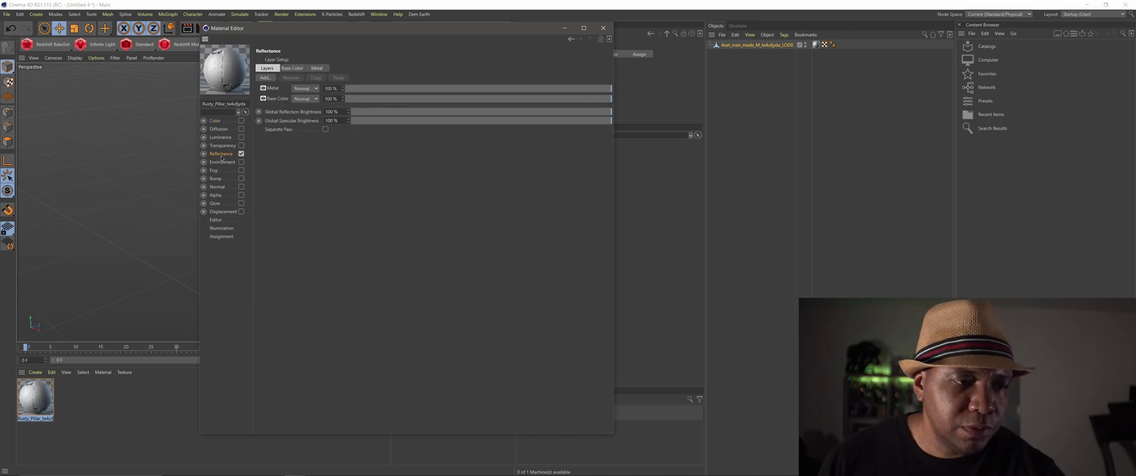
left_click(277, 88)
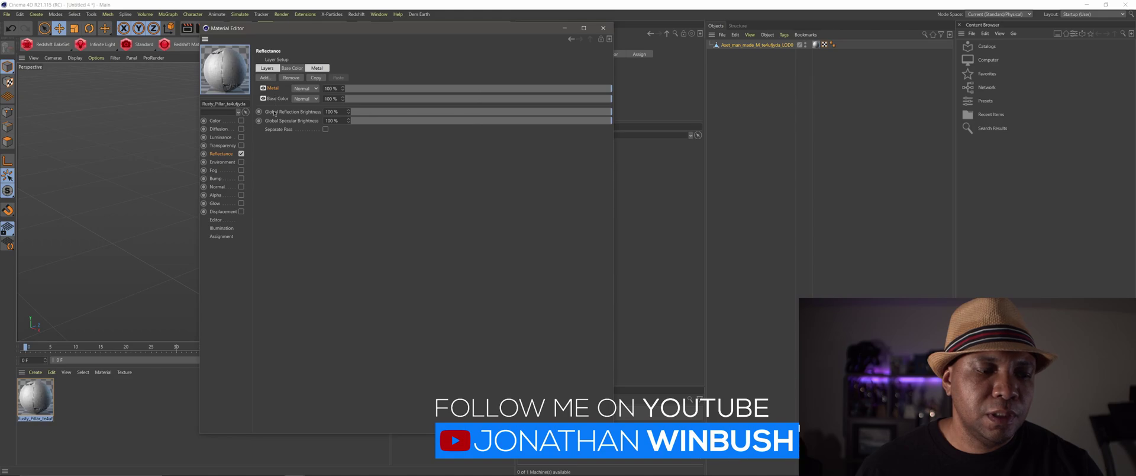
left_click(281, 86)
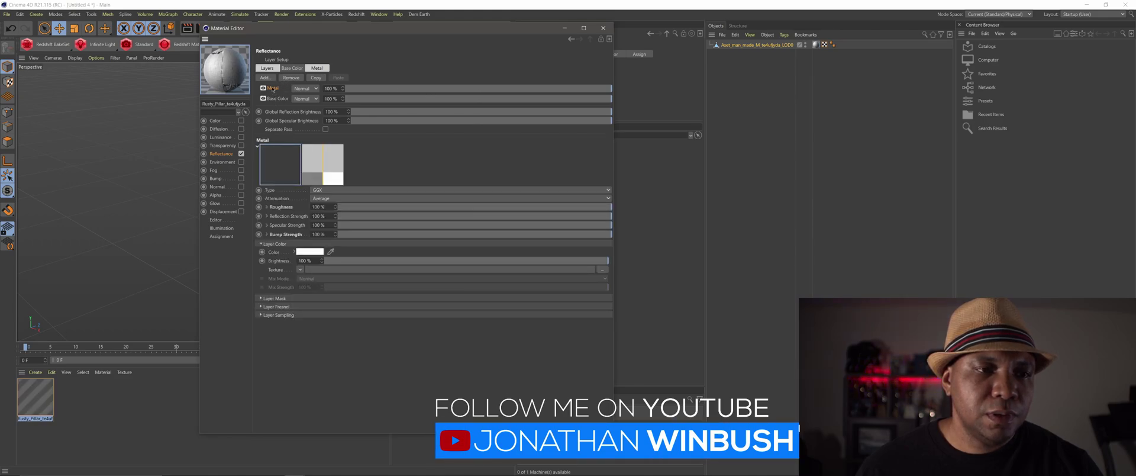
left_click(291, 77)
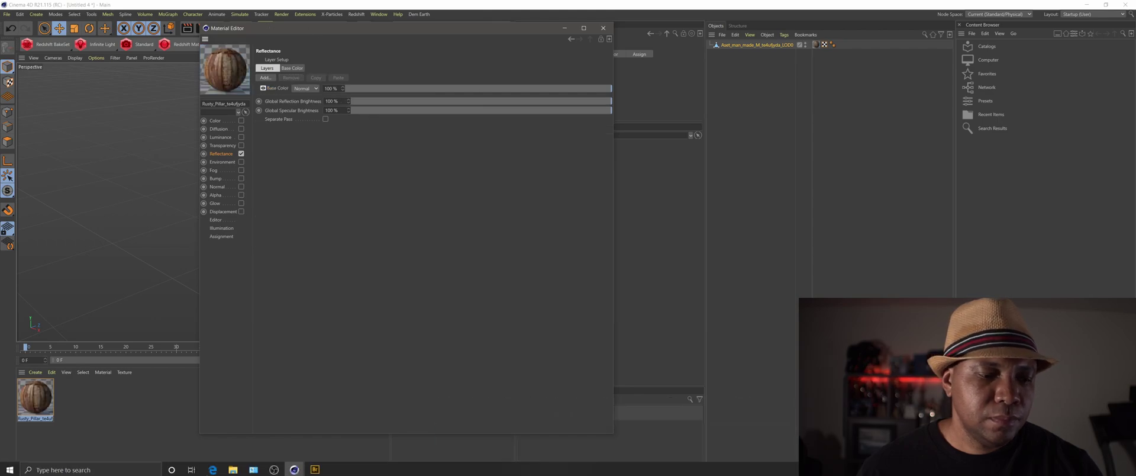
left_click(278, 88)
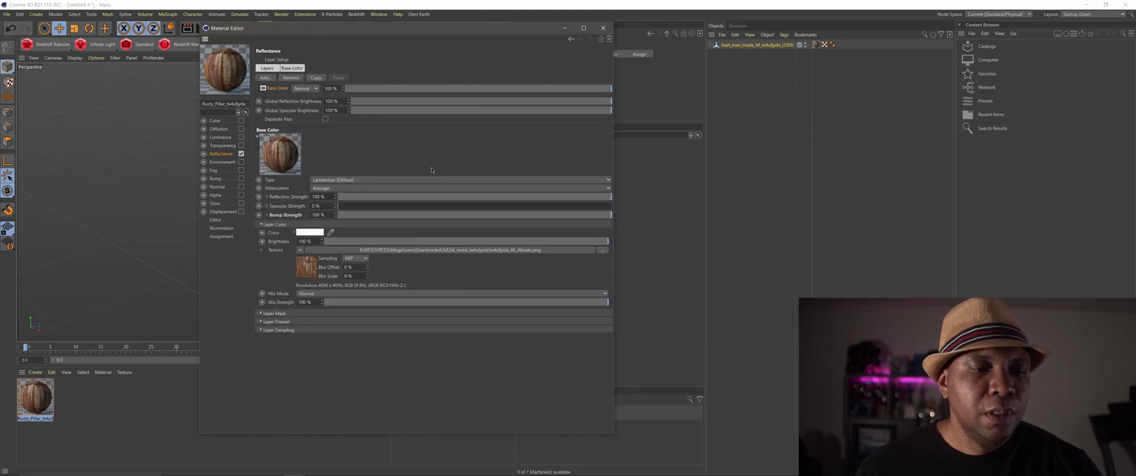
left_click_drag(332, 29, 265, 20)
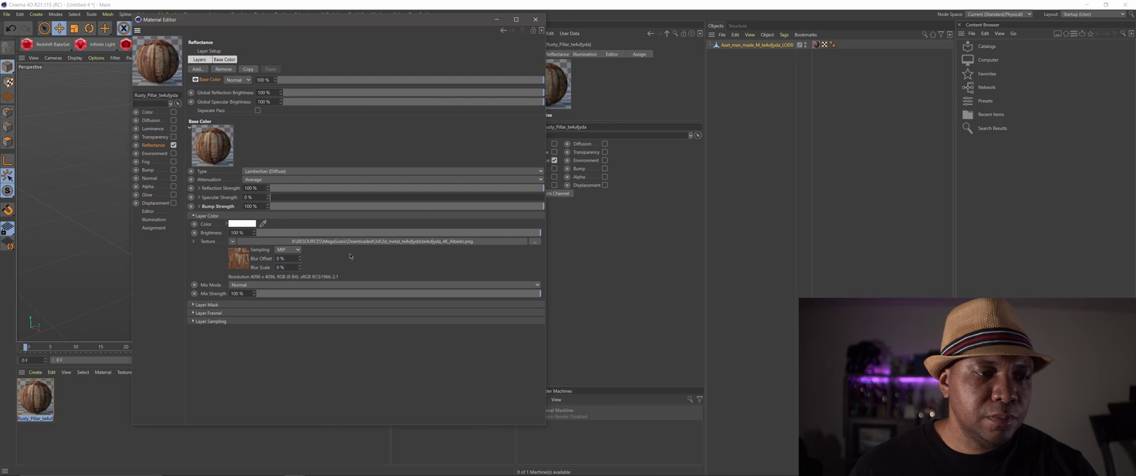
Set the Base Color layer's reflection type to GGX.
left_click(265, 172)
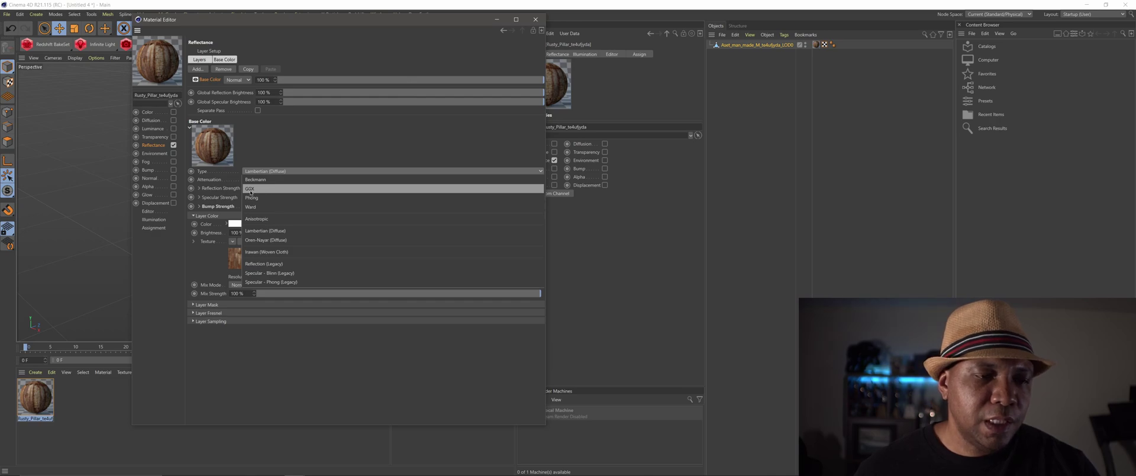
left_click(251, 190)
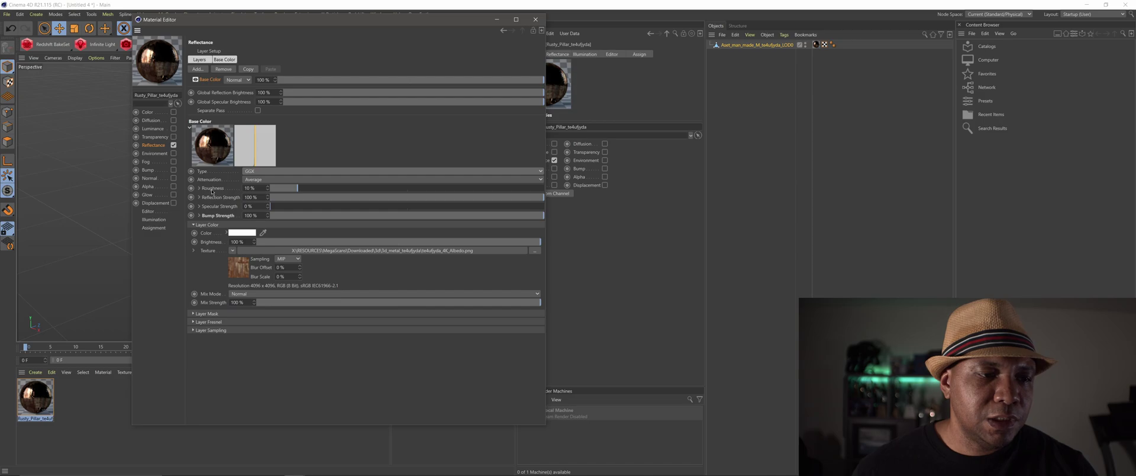
left_click(200, 188)
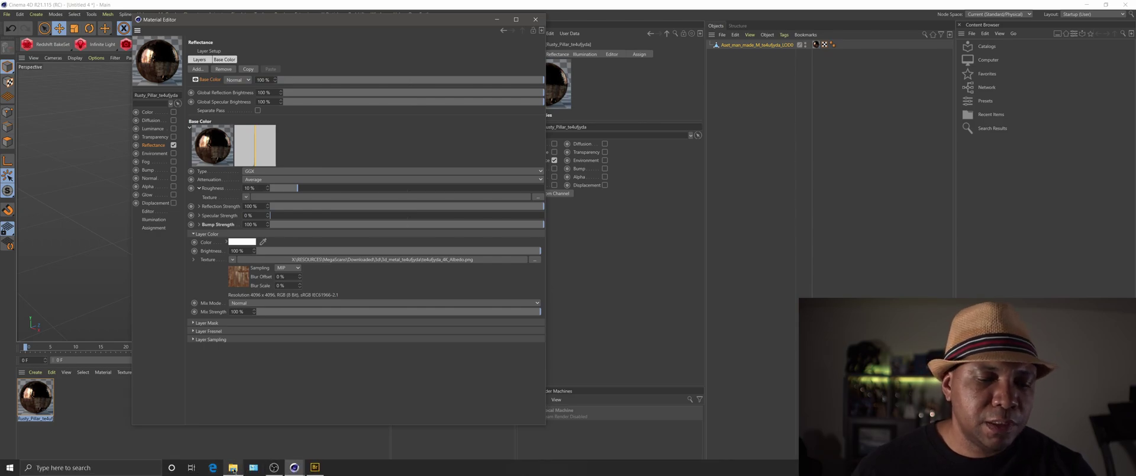
Load te4ufjyda_4K_Roughness.png as the roughness texture and set Roughness to 100%.
left_click(233, 467)
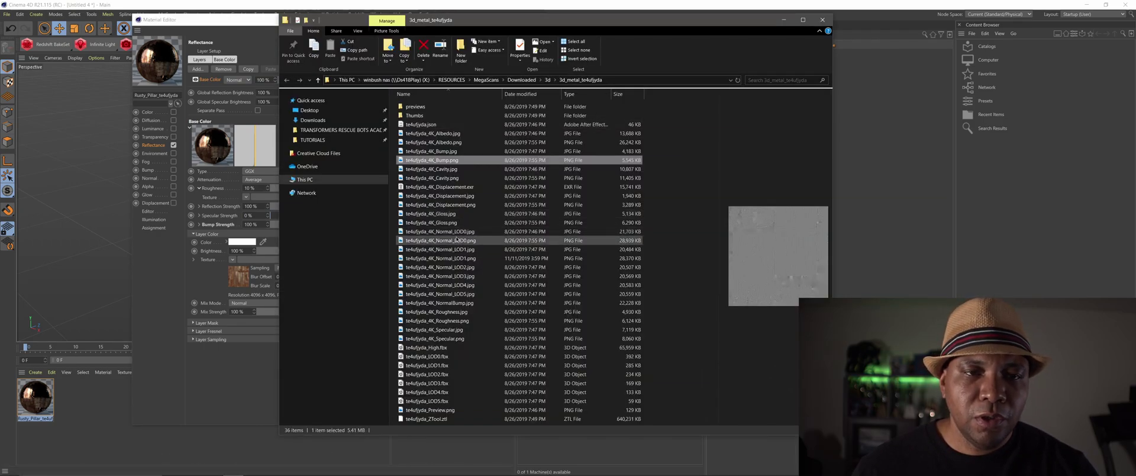
left_click(469, 321)
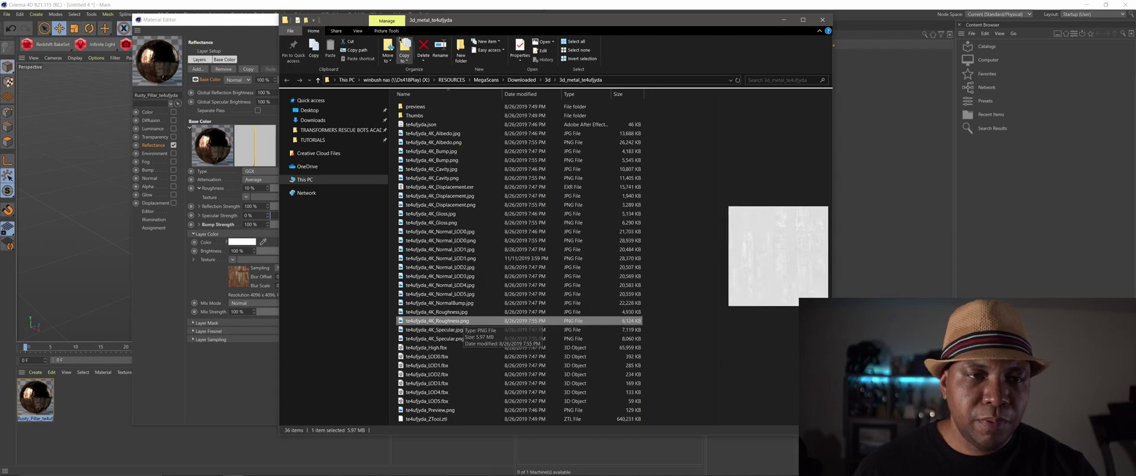
left_click_drag(458, 21, 664, 41)
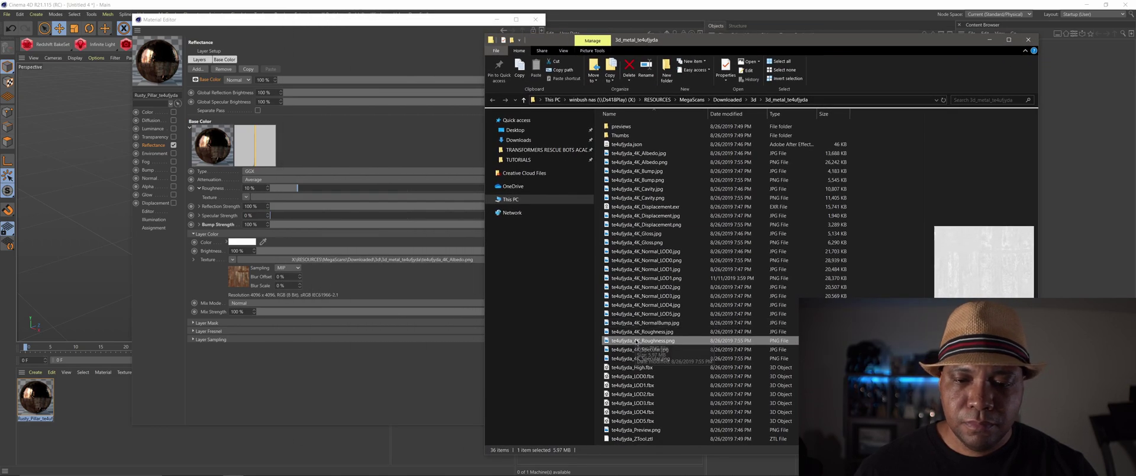
left_click_drag(645, 341, 281, 196)
left_click(634, 278)
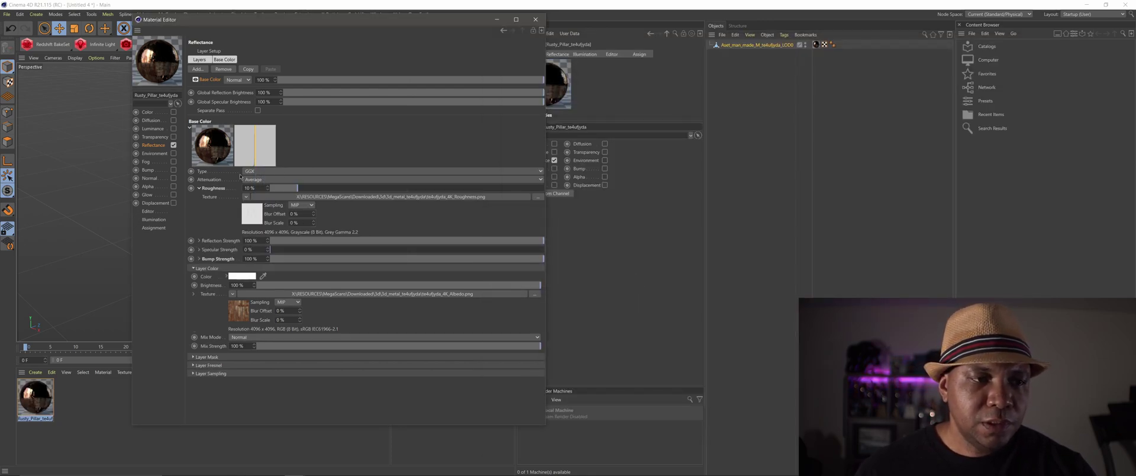
left_click_drag(320, 188, 543, 188)
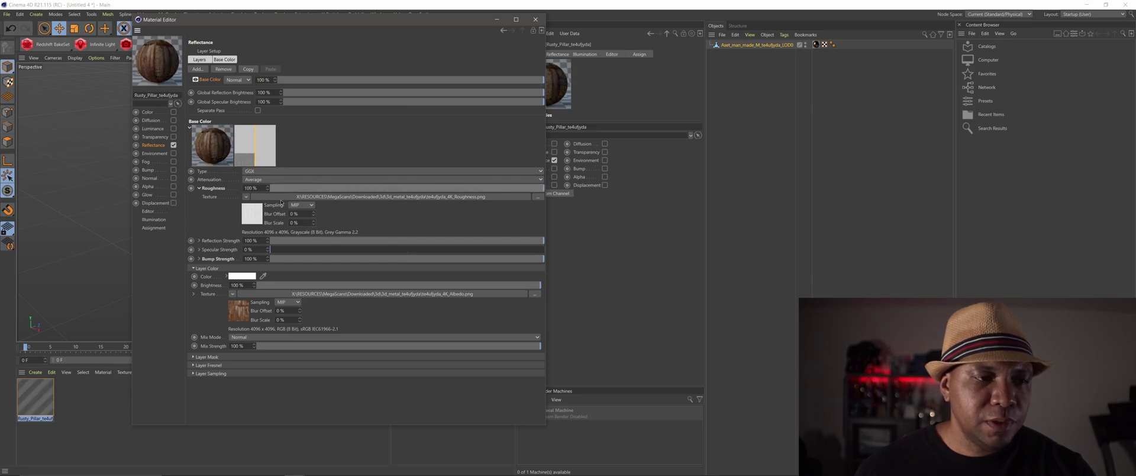
left_click(200, 188)
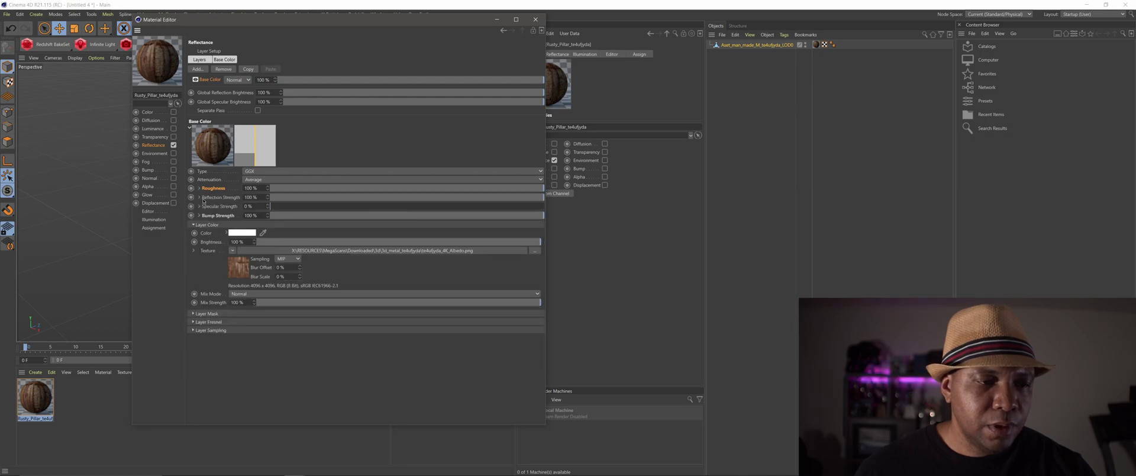
left_click(200, 200)
left_click(200, 199)
Set Specular Strength to 100% with te4ufjyda_4K_Specular.png as its texture.
left_click(198, 206)
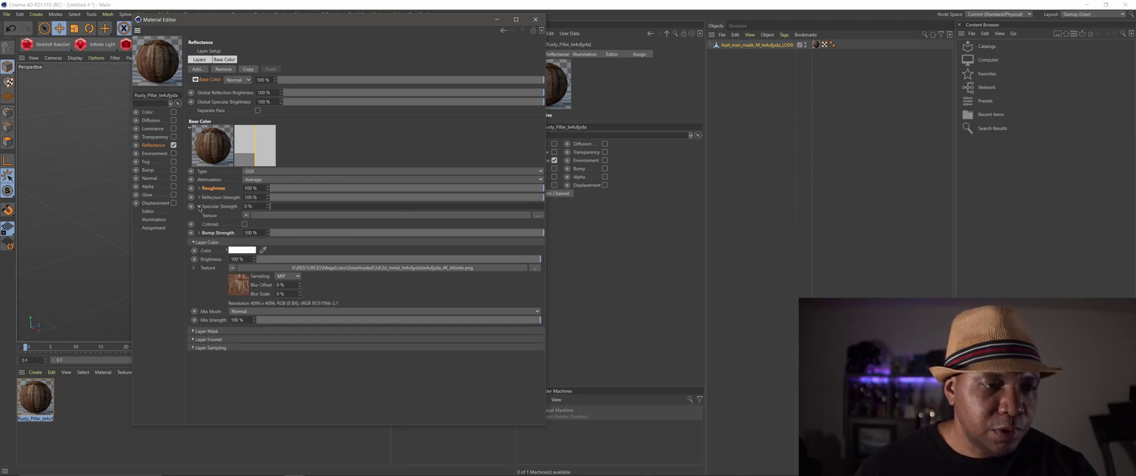
left_click_drag(283, 206, 545, 206)
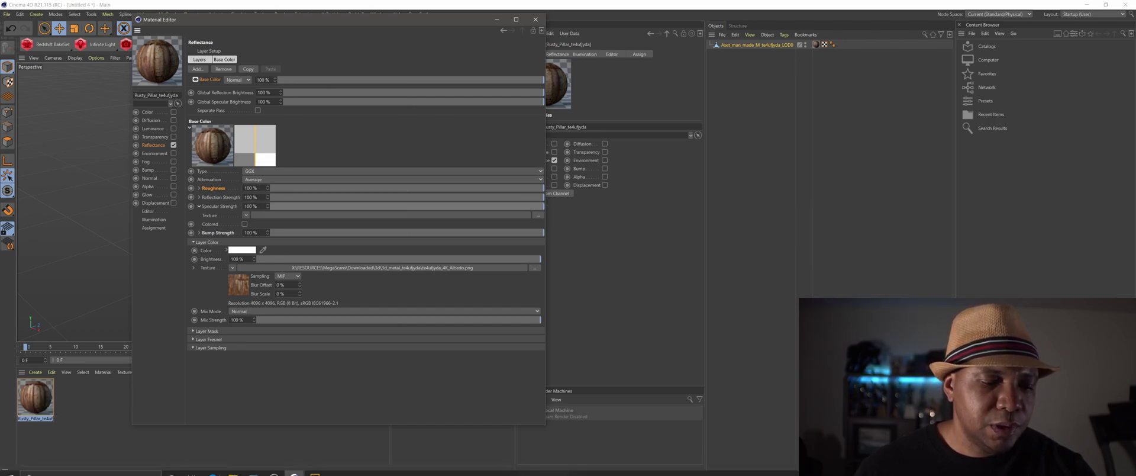
left_click(225, 468)
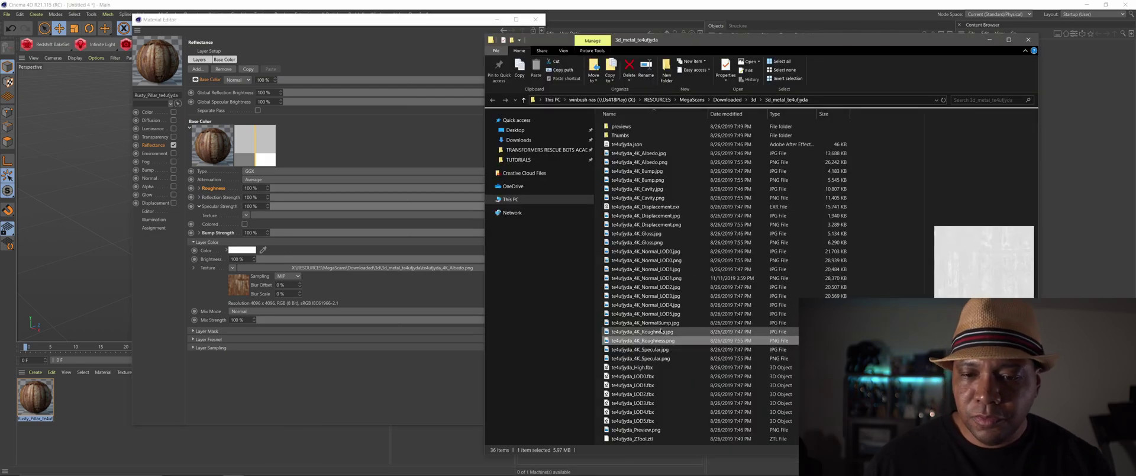
left_click(660, 359)
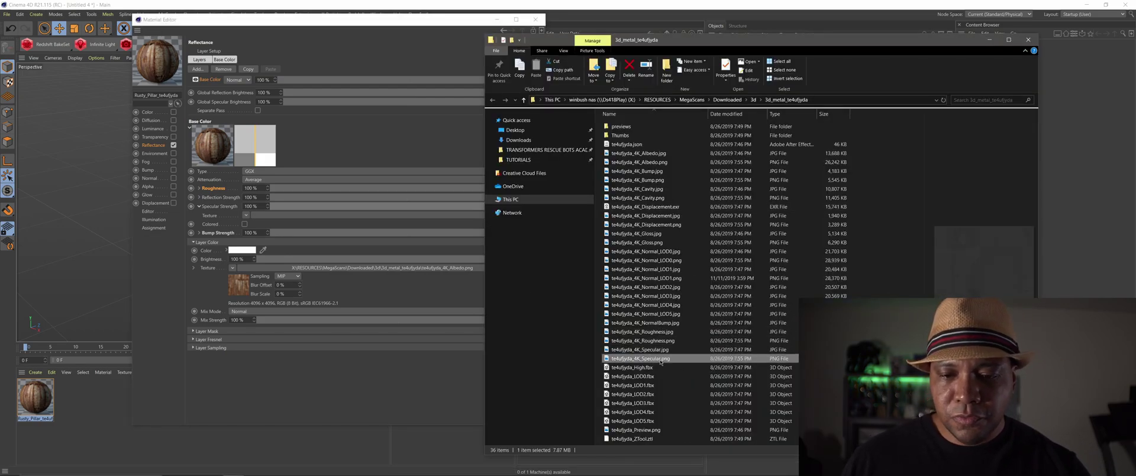
left_click_drag(661, 362, 258, 216)
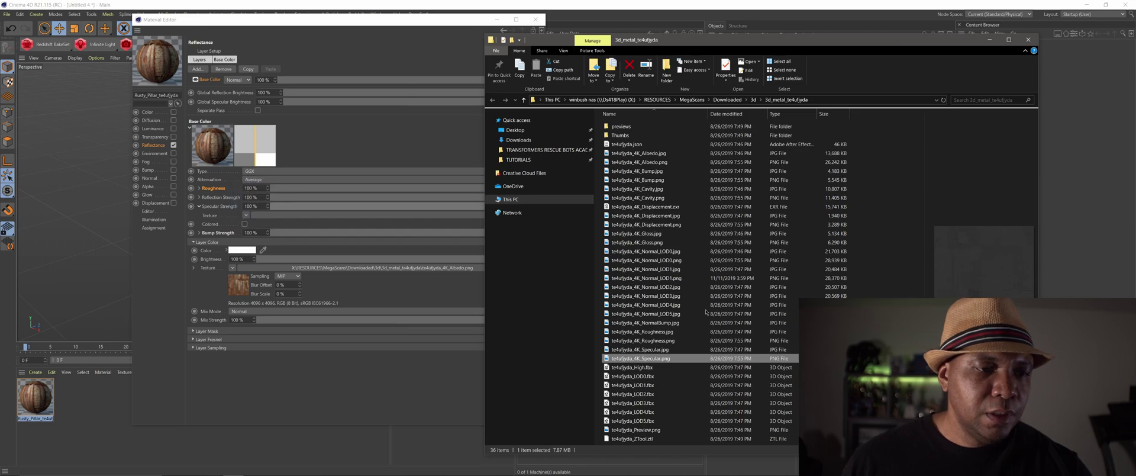
left_click(634, 279)
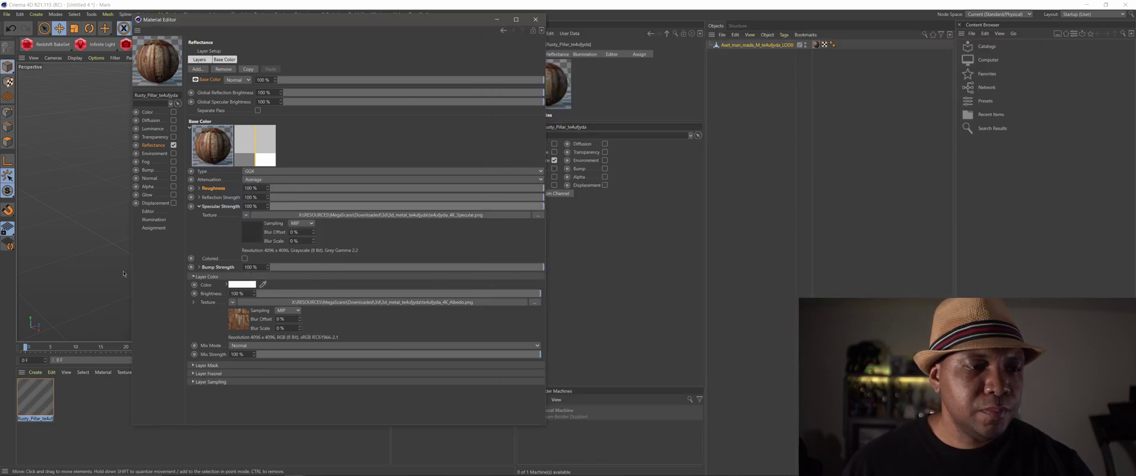
left_click(200, 206)
Load te4ufjyda_4K_Gloss.png as the Reflection Strength texture, keeping strength at 100%.
left_click(219, 198)
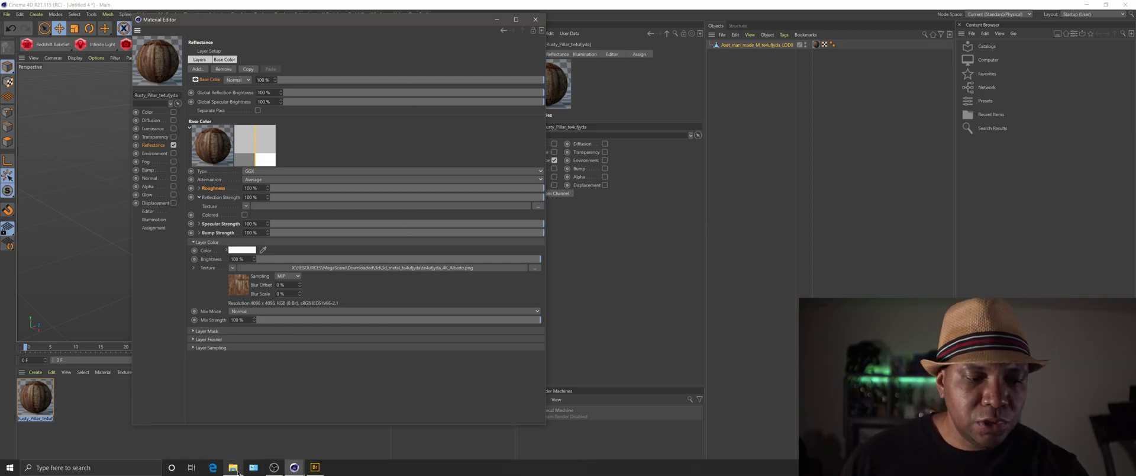
left_click(233, 467)
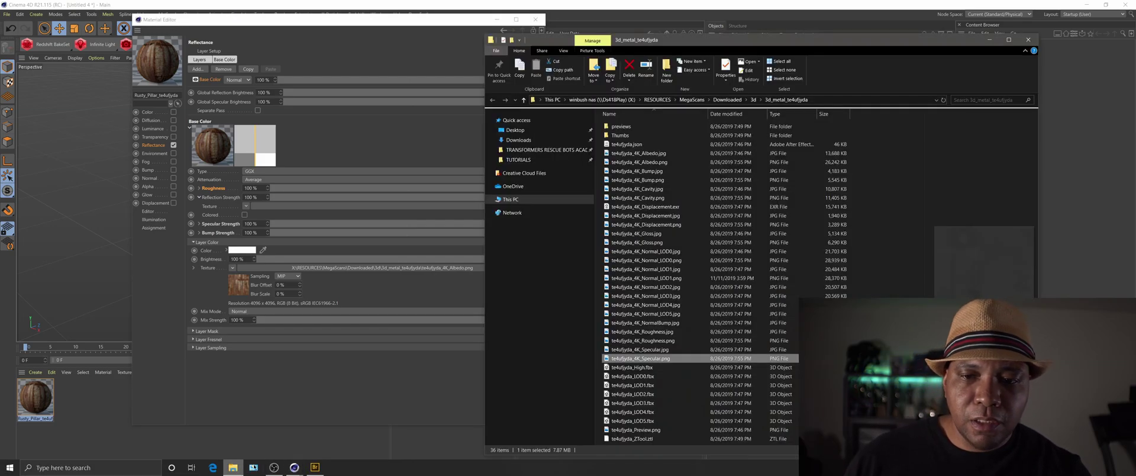
left_click(641, 243)
left_click_drag(666, 245, 307, 210)
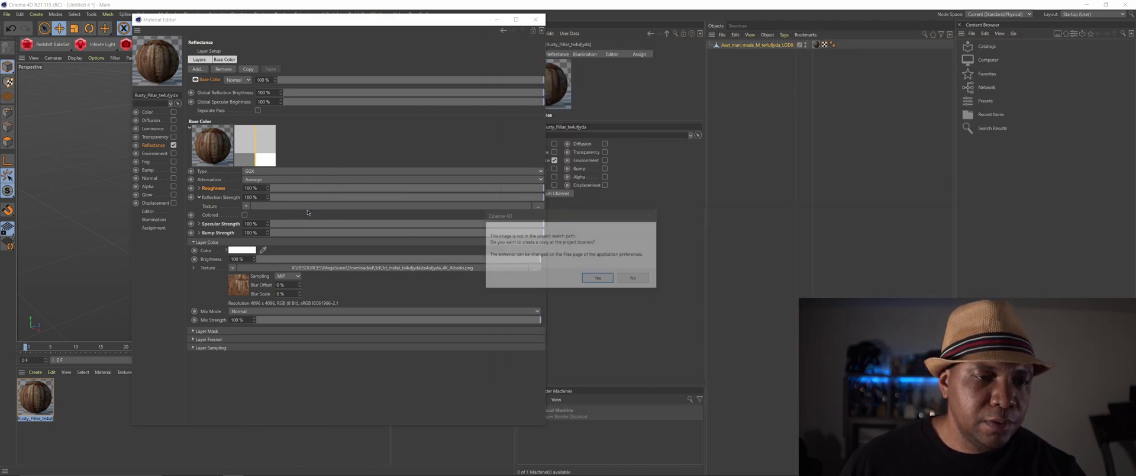
left_click(608, 278)
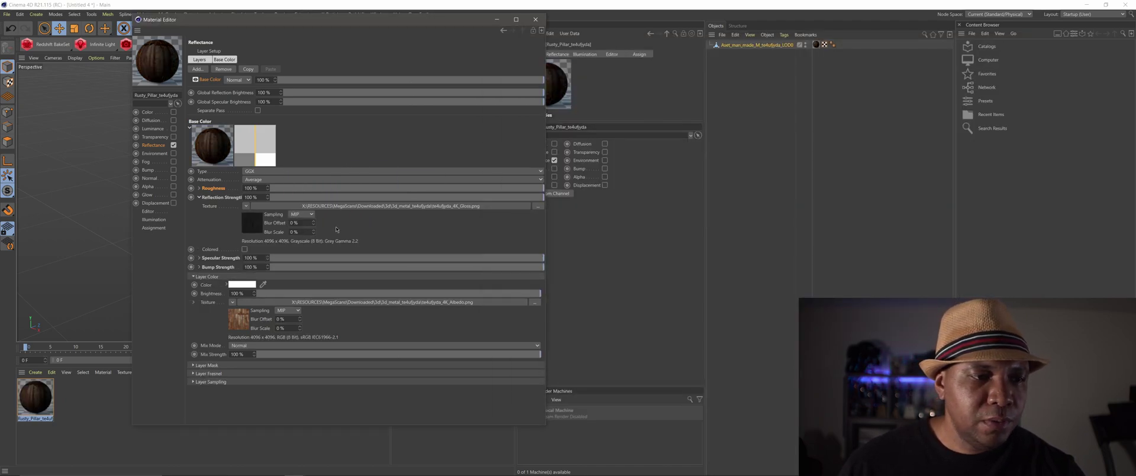
left_click_drag(310, 199, 276, 198)
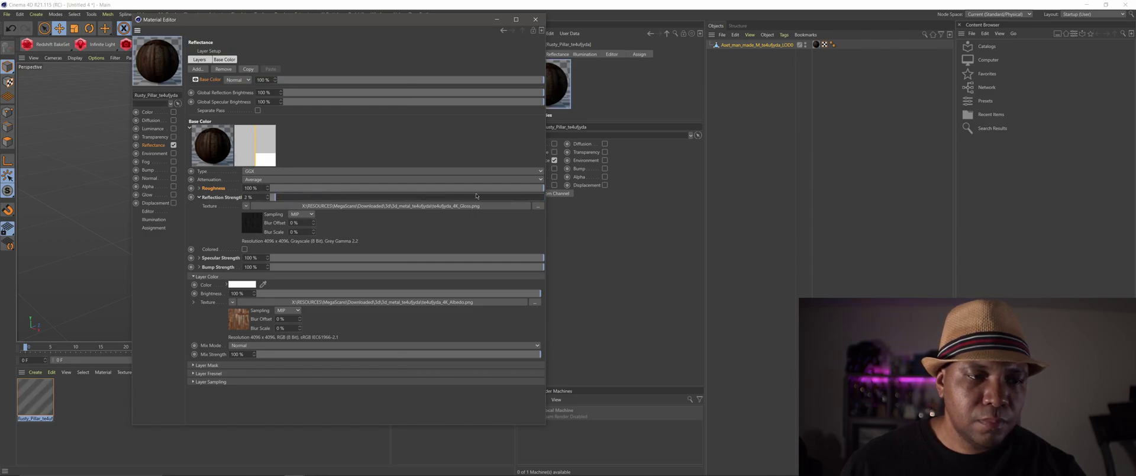
key("ctrl+z")
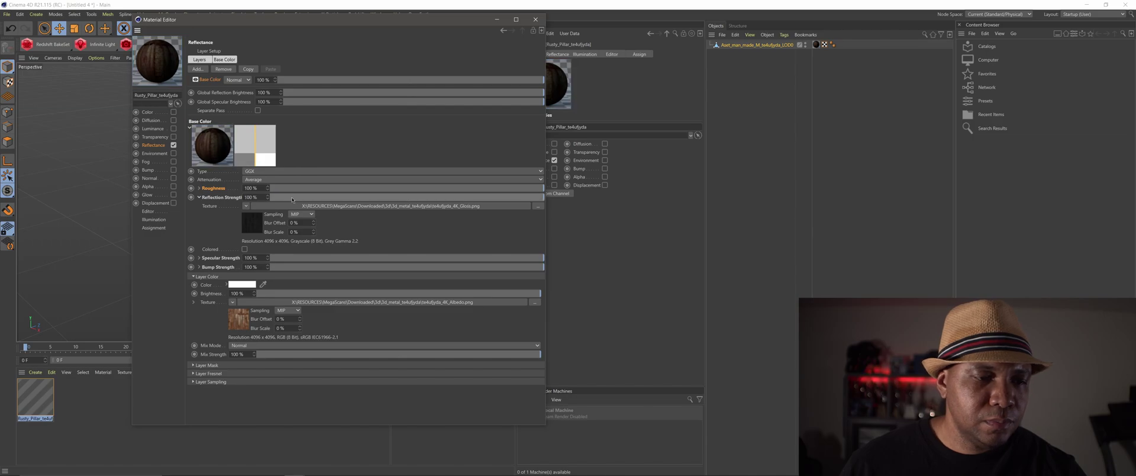
Enable the Normal channel and load Normal_LOD0.png as its texture.
left_click(153, 179)
left_click(173, 178)
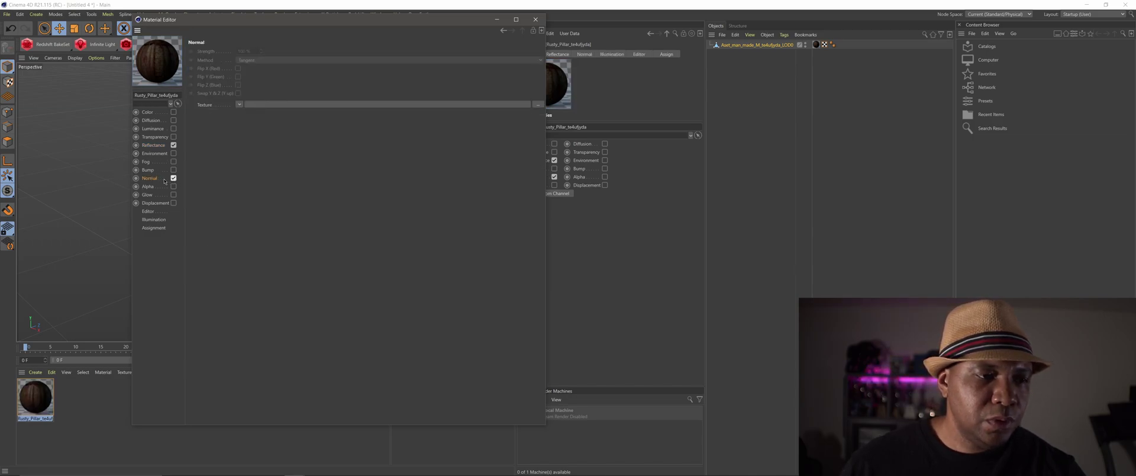
left_click(233, 468)
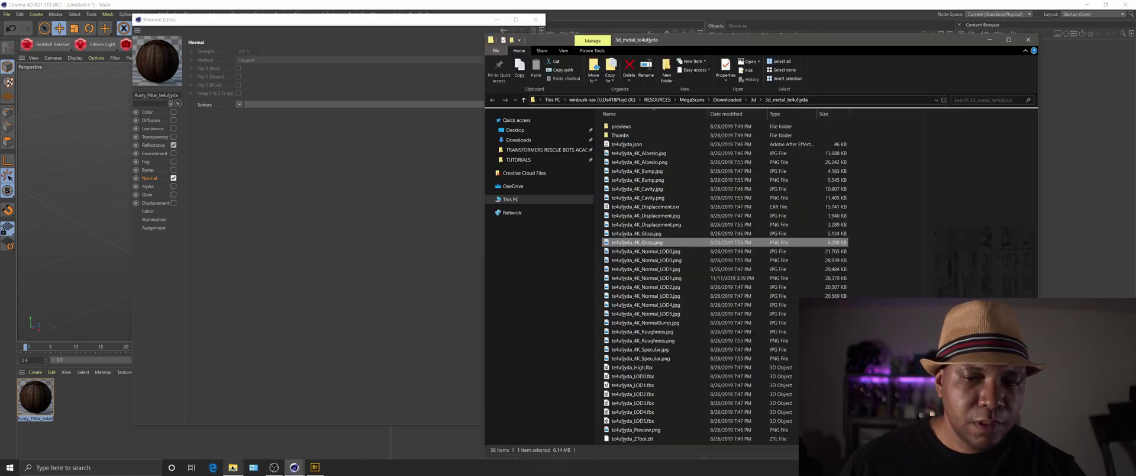
left_click(650, 252)
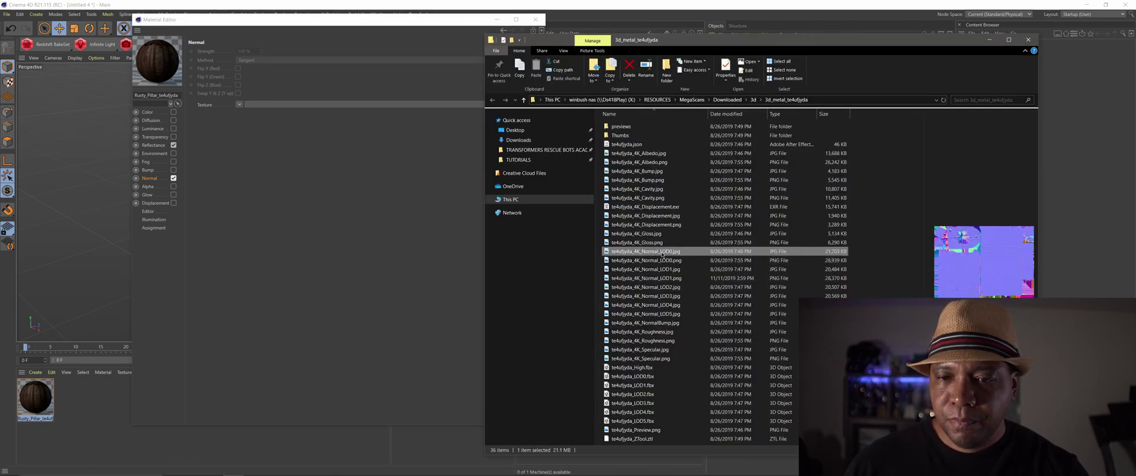
left_click(684, 261)
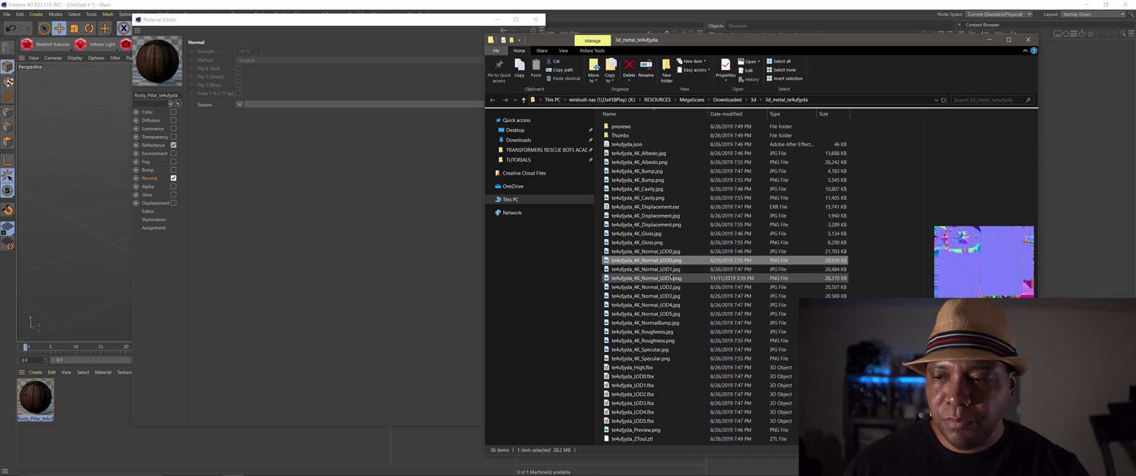
left_click(670, 277)
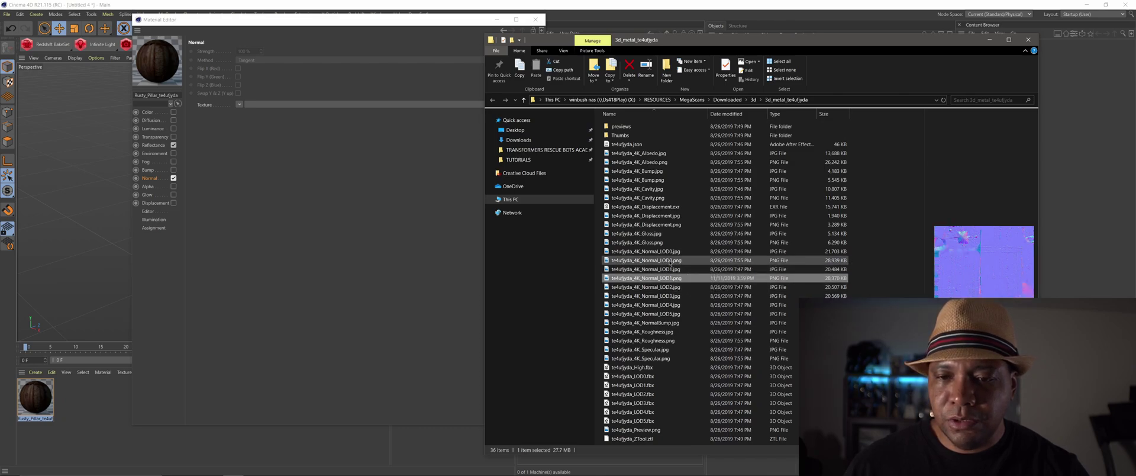
left_click(681, 260)
left_click_drag(684, 259, 358, 103)
left_click(643, 280)
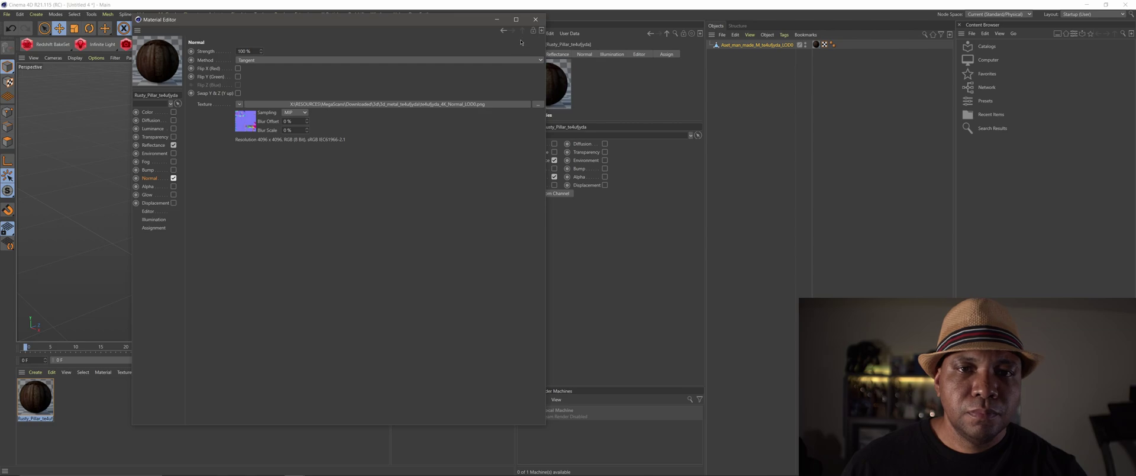
Close the Material Editor and create a new blank material.
left_click(158, 146)
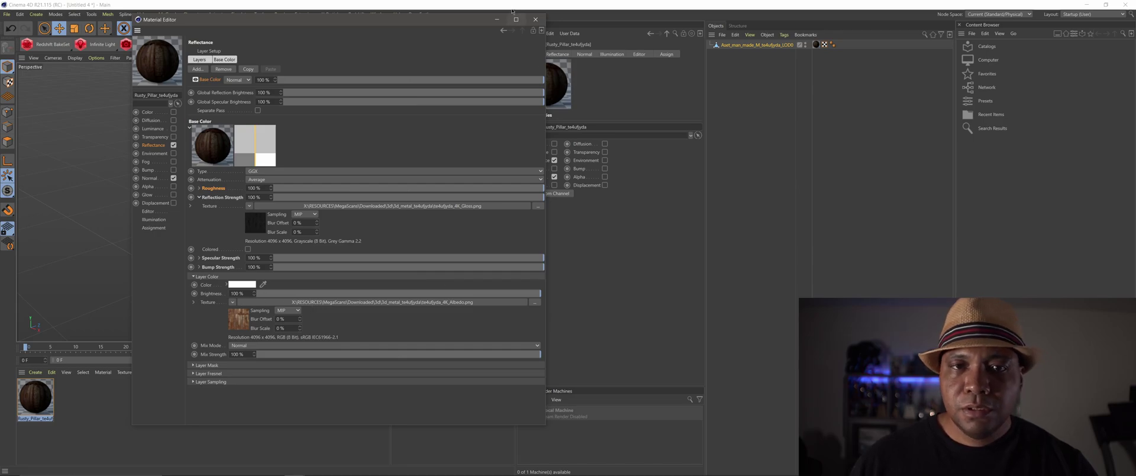
left_click(536, 20)
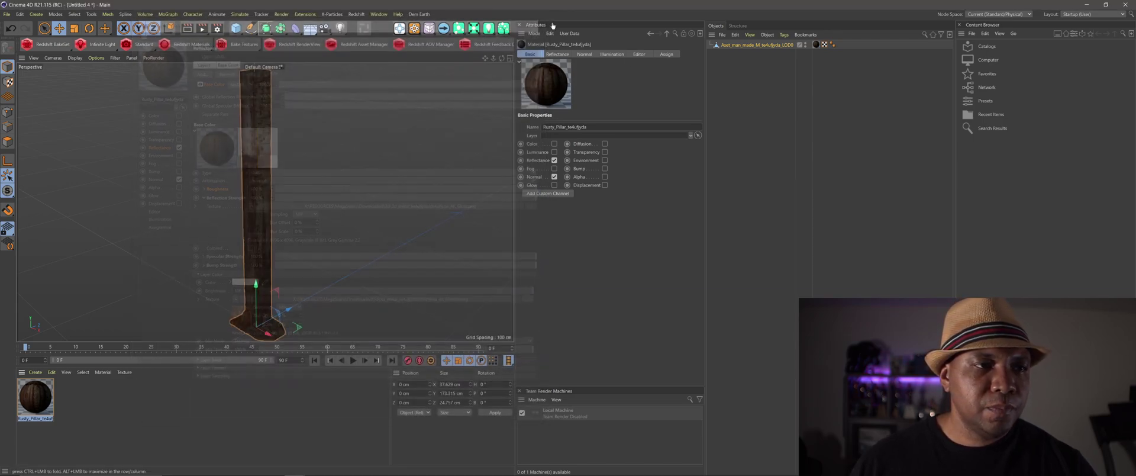
double_click(100, 410)
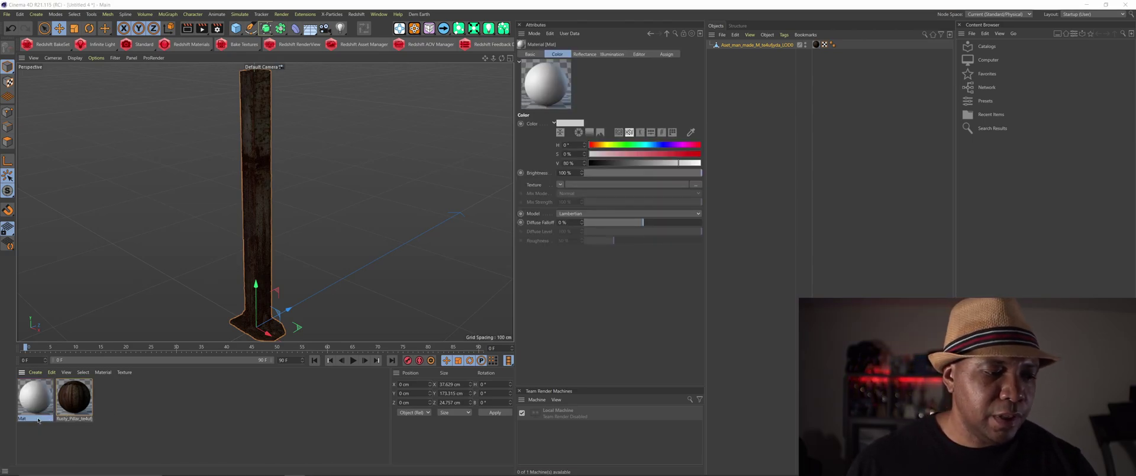
Rename the new material to HDR.
double_click(36, 418)
type("HDR")
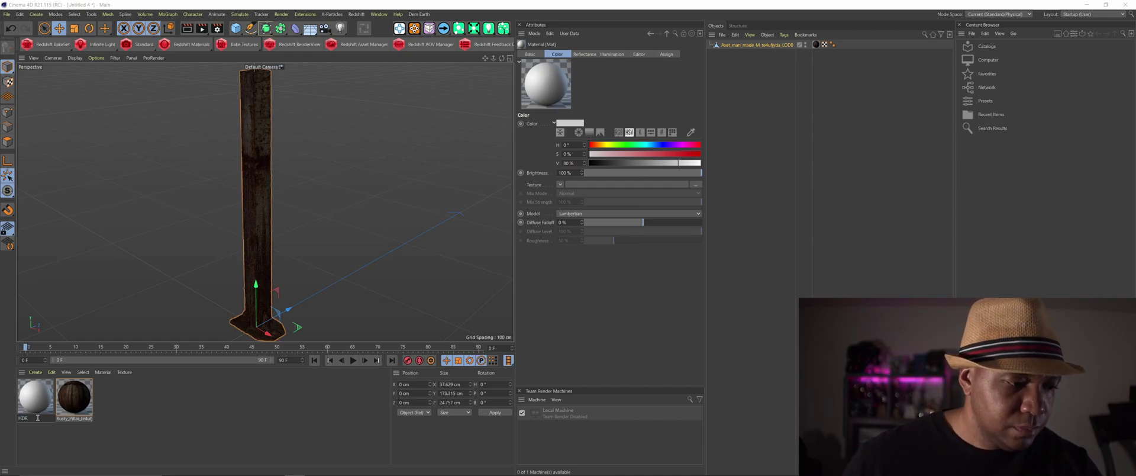
key("Return")
Turn off Color and Reflectance and turn on Luminance for the HDR material.
double_click(42, 399)
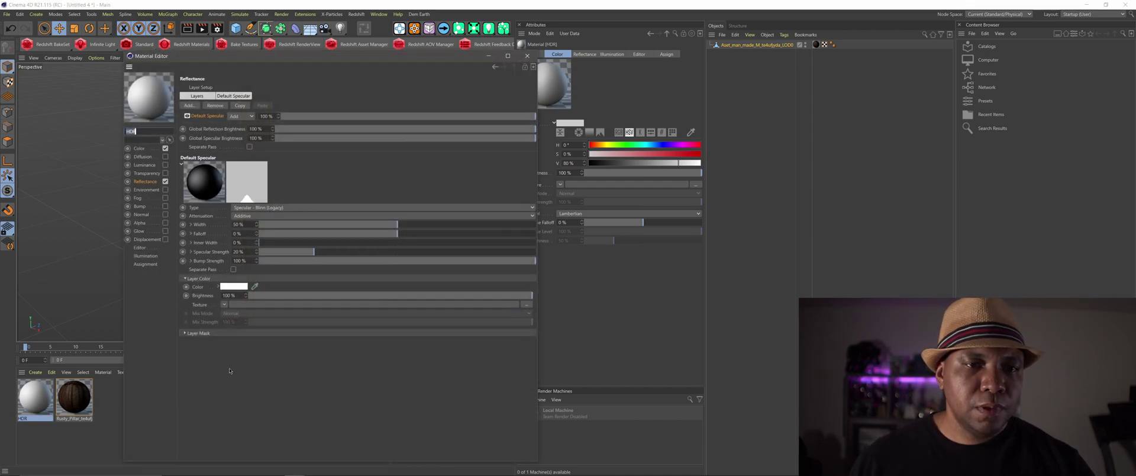
left_click(159, 148)
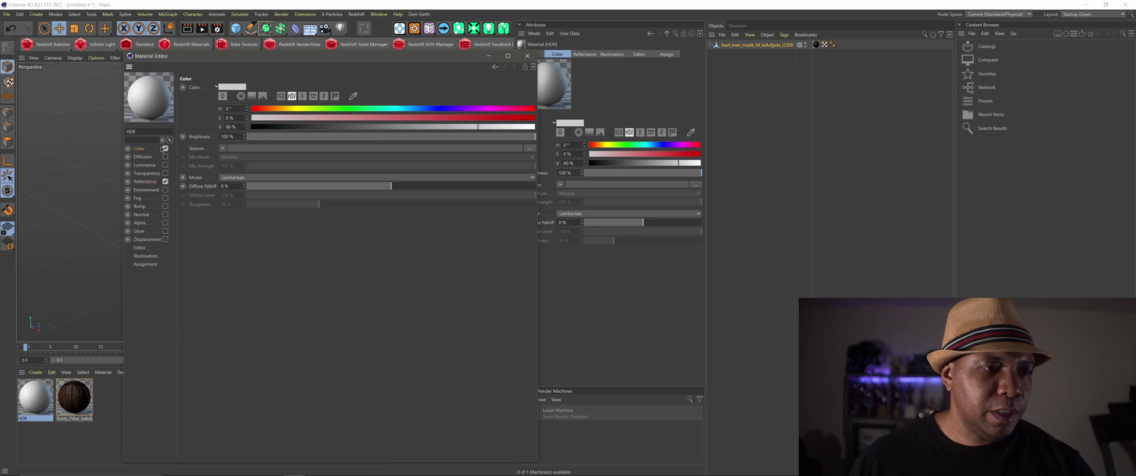
left_click(166, 148)
left_click(160, 182)
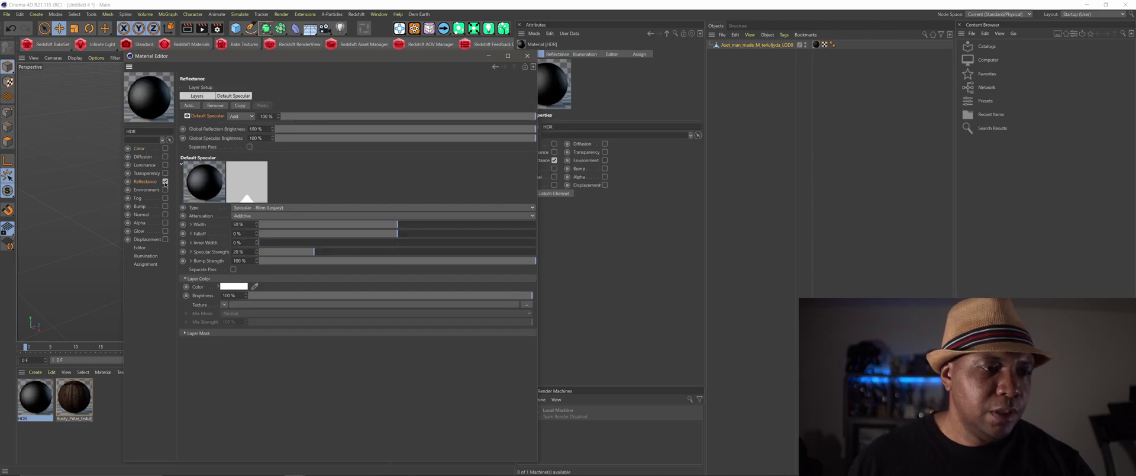
left_click(165, 182)
left_click(146, 165)
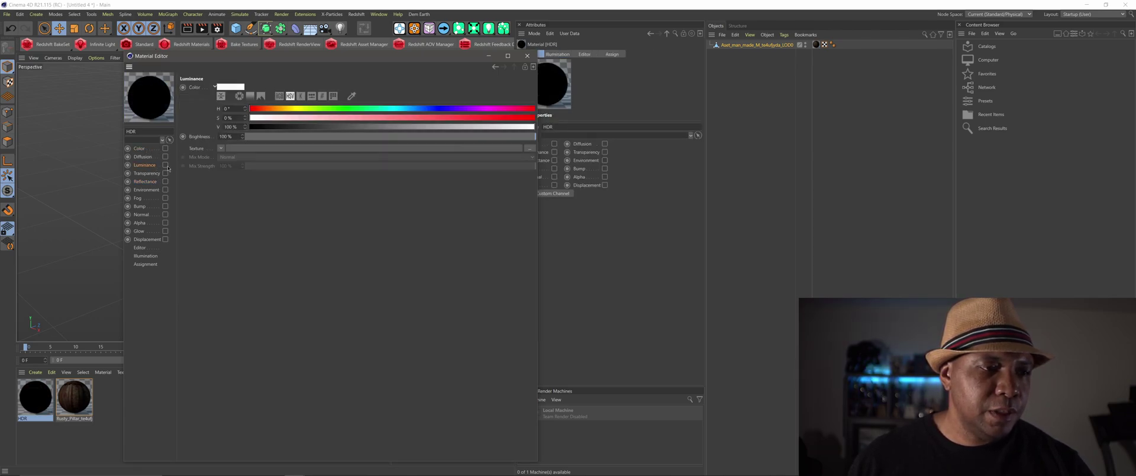
left_click(165, 165)
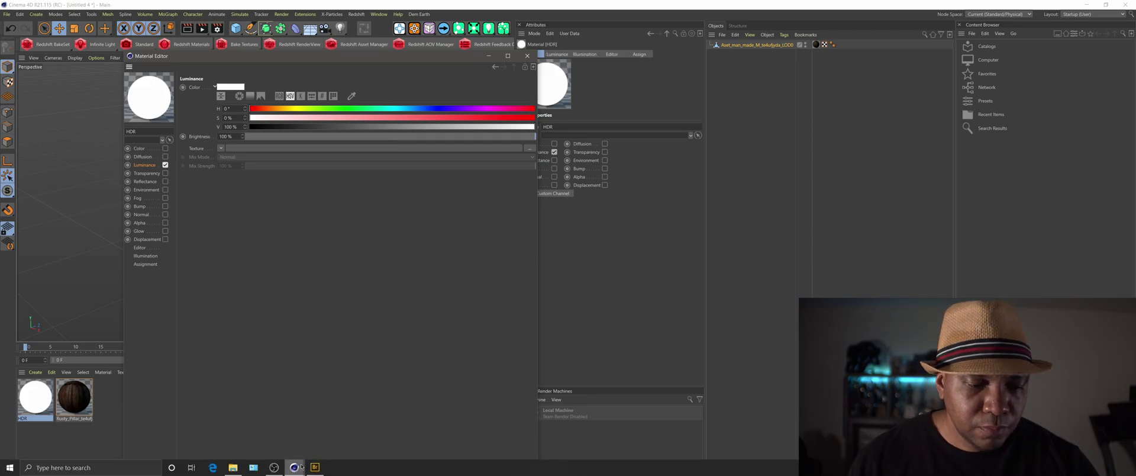
In Adobe Bridge, drag industrial_room_hdrmaps_com_free_022.exr from the lighting probes onto the Material Editor.
left_click(315, 467)
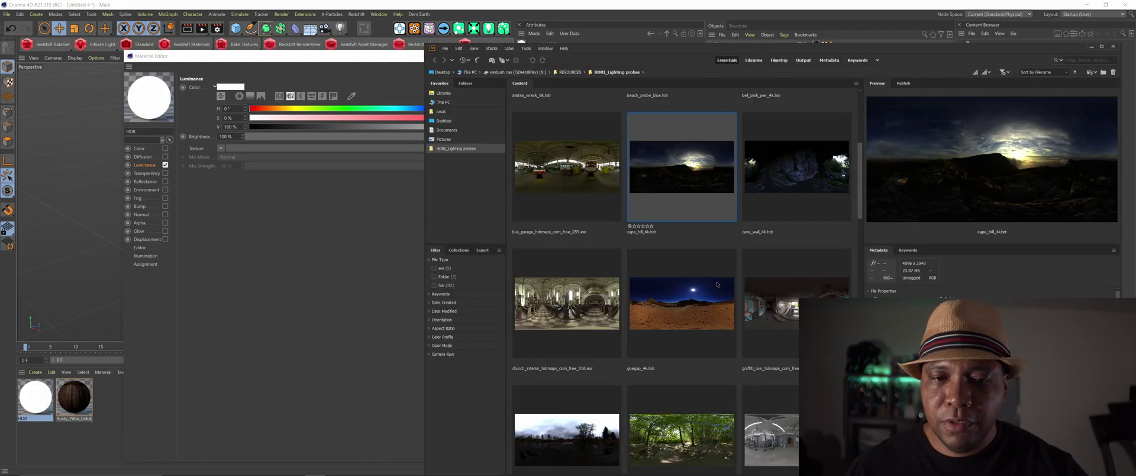
left_click(619, 224)
scroll(691, 197, "down", 4)
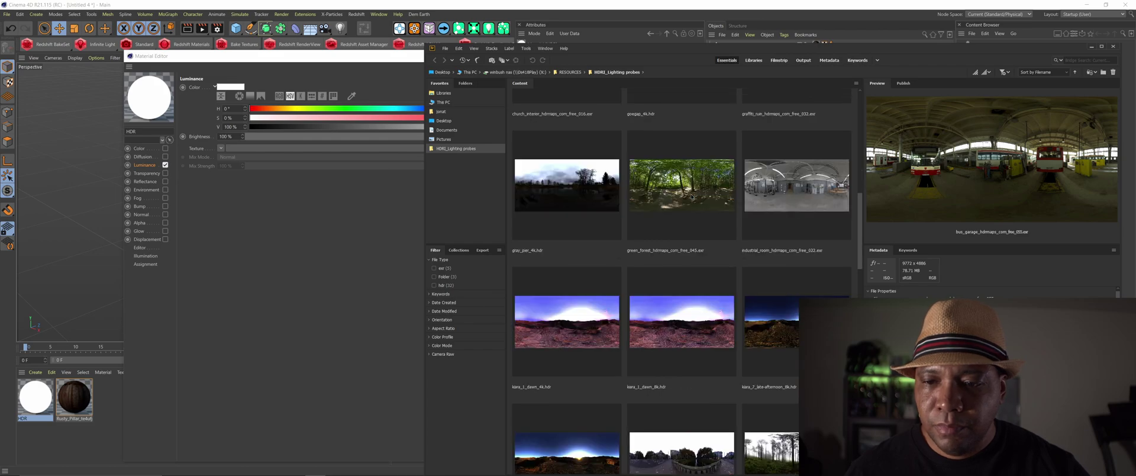
left_click(811, 220)
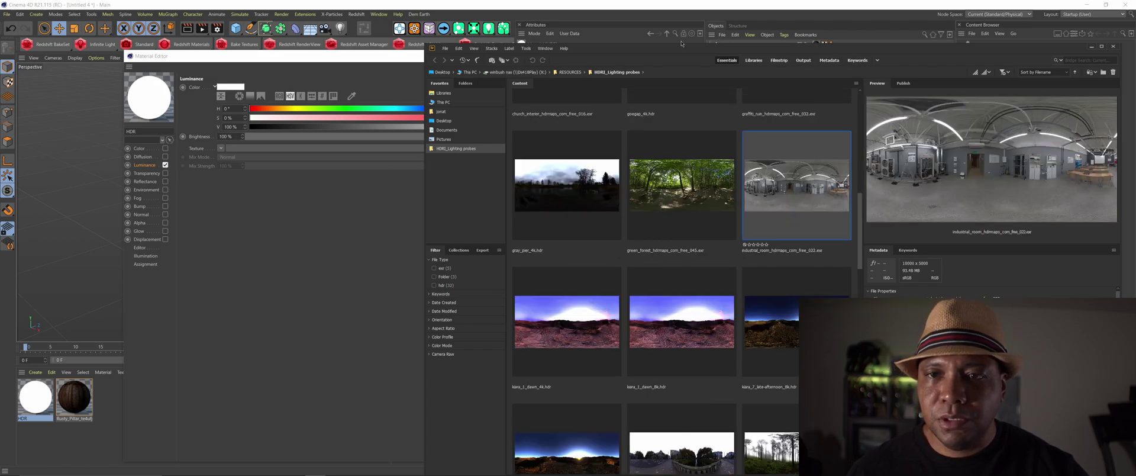
left_click_drag(681, 43, 758, 43)
left_click_drag(856, 200, 392, 146)
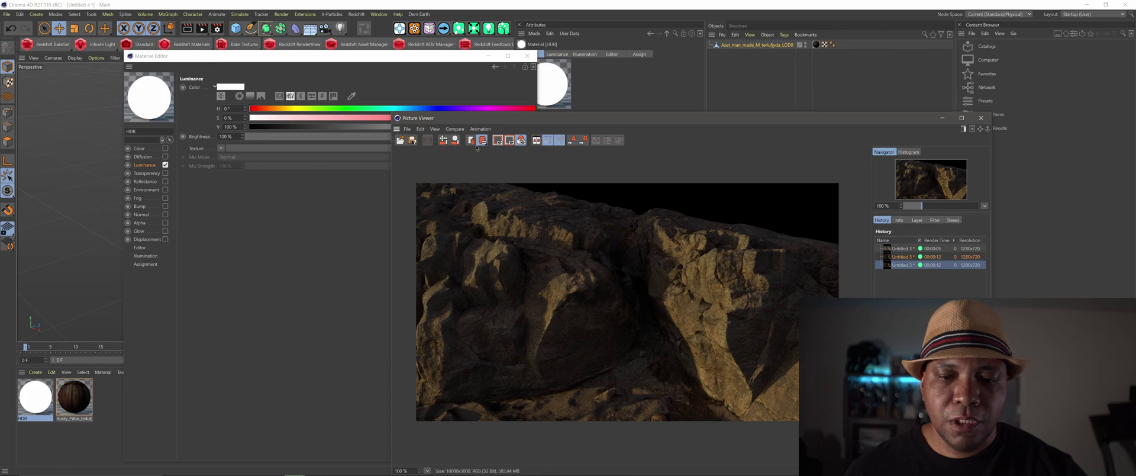
Load industrial_room_hdrmaps_com_free_022.exr as the HDR material's Luminance texture and close the editor.
left_click(981, 118)
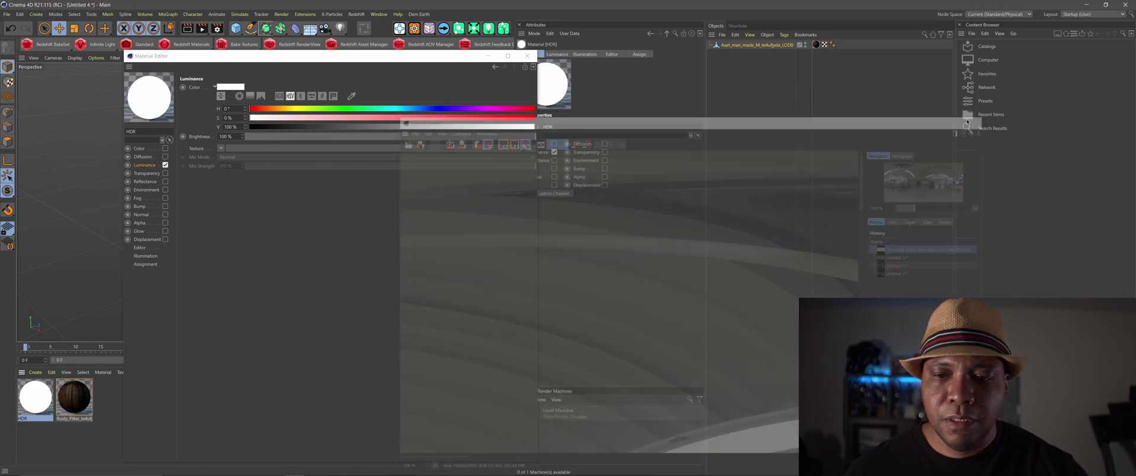
left_click(219, 148)
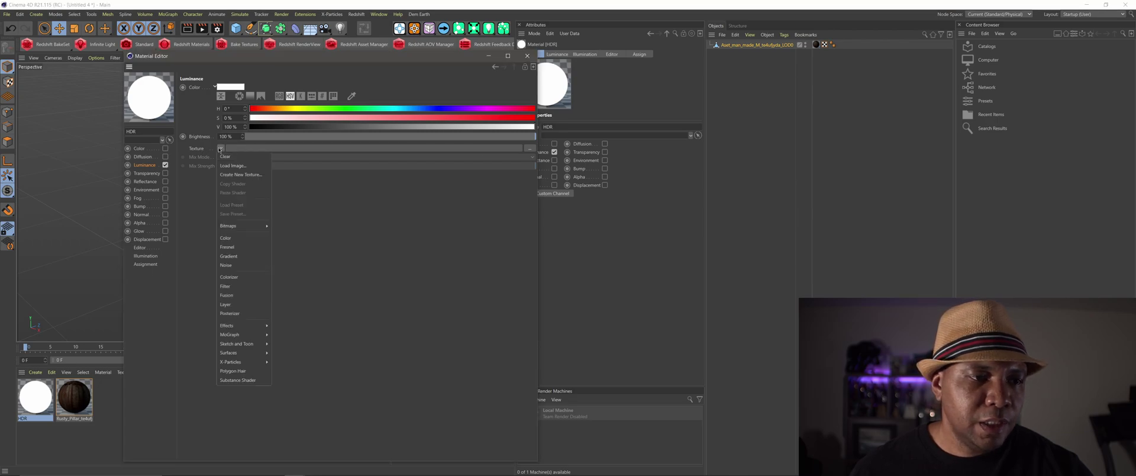
left_click(232, 166)
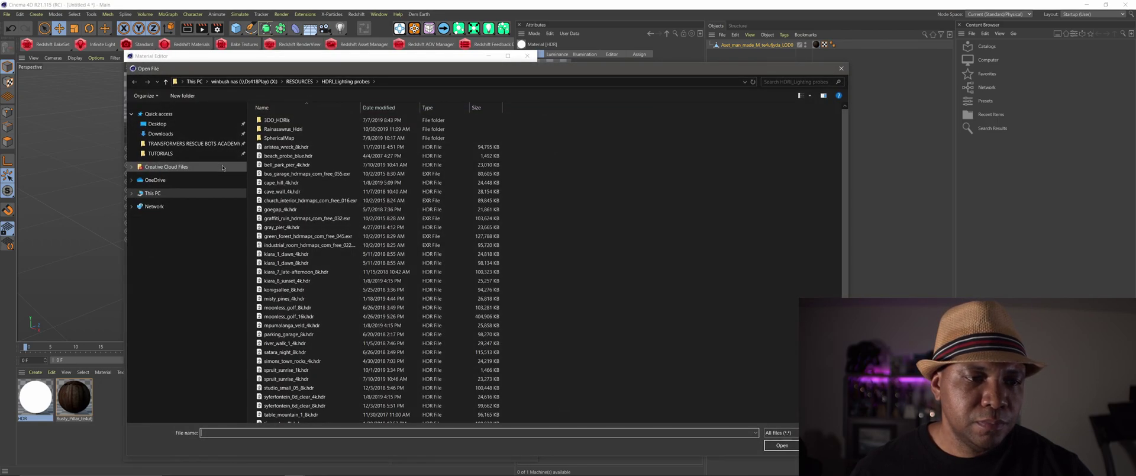
left_click(276, 245)
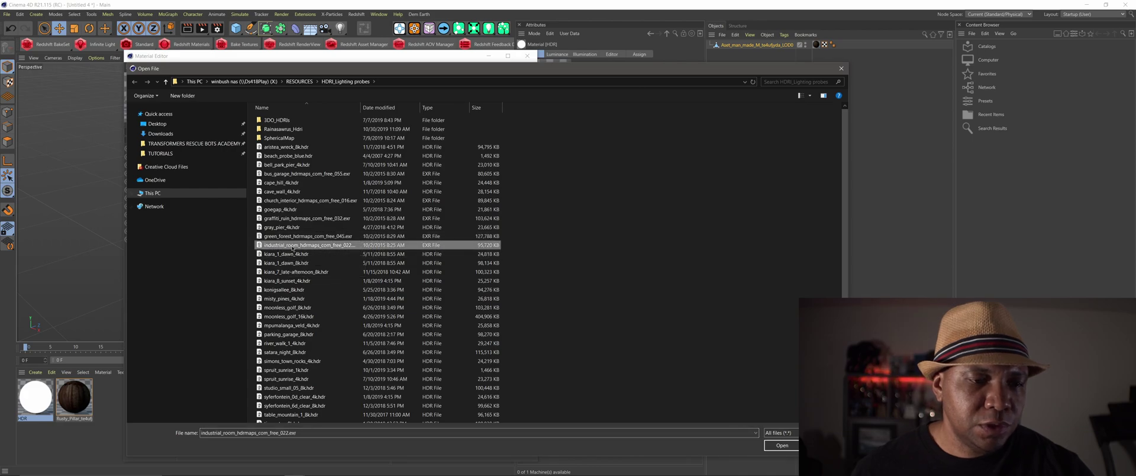
left_click(780, 445)
left_click(626, 278)
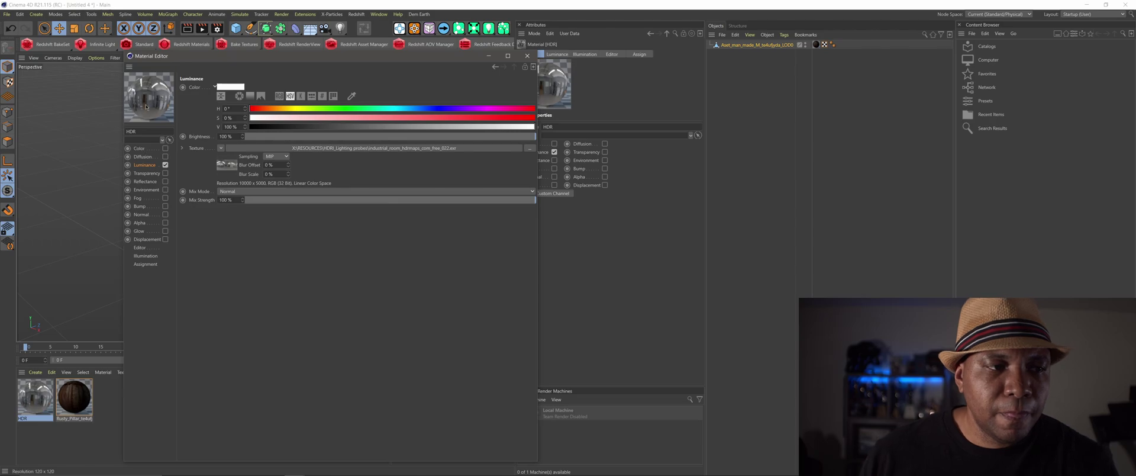
left_click(527, 56)
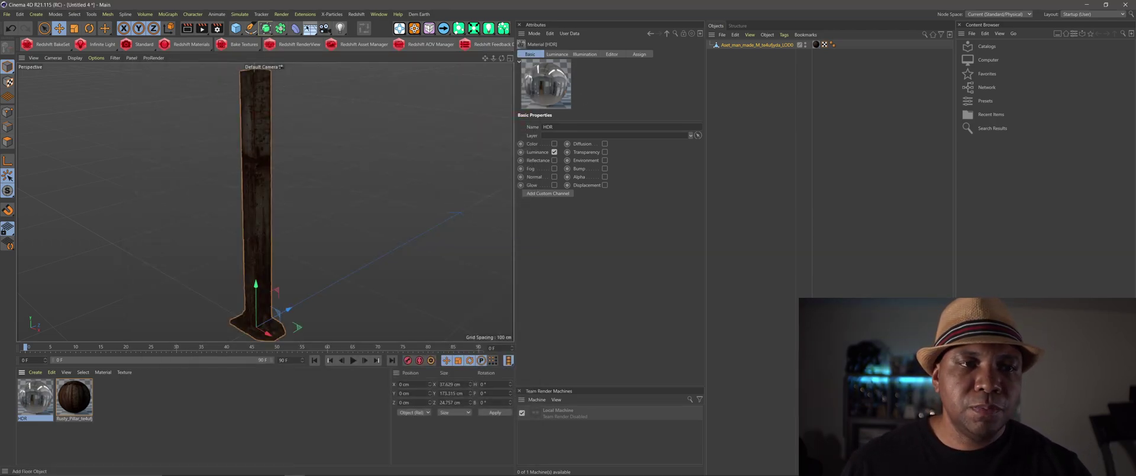
Add a Sky object with the HDR material and a Compositing tag, Seen by Camera off.
left_click_drag(308, 27, 399, 43)
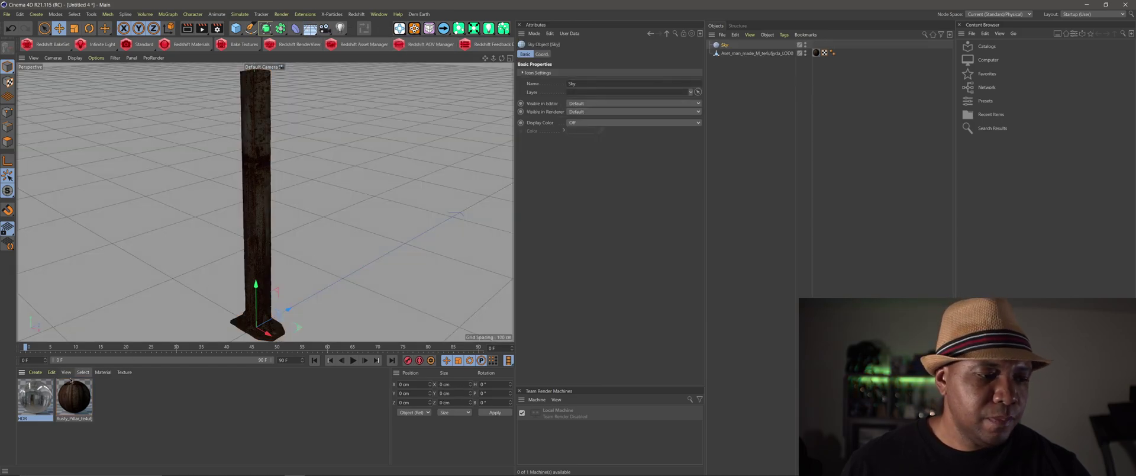
left_click_drag(724, 48, 724, 47)
left_click(725, 45)
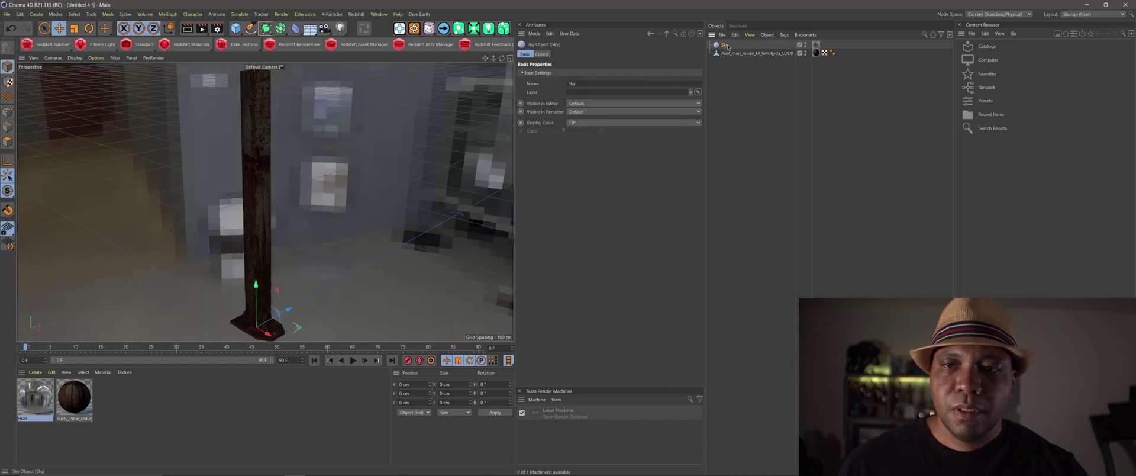
left_click(784, 35)
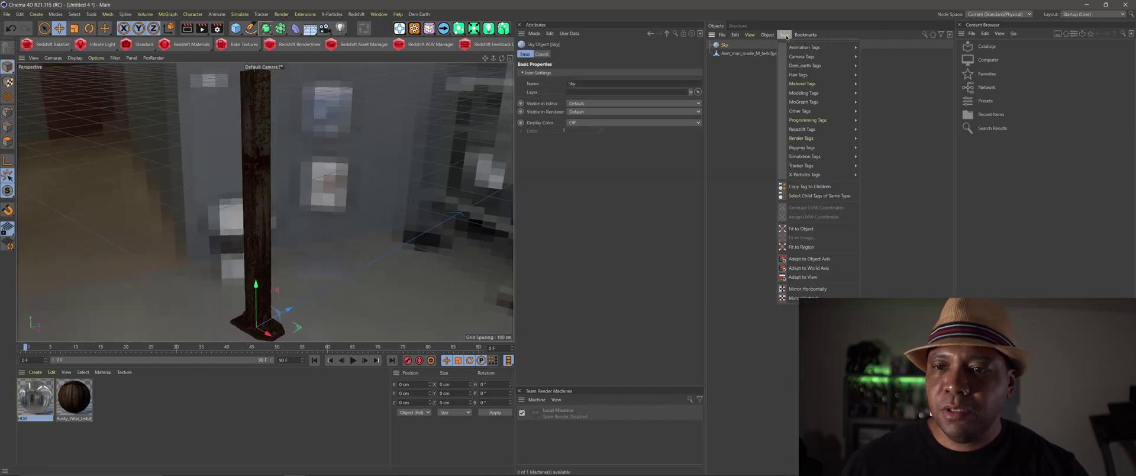
mouse_move(817, 139)
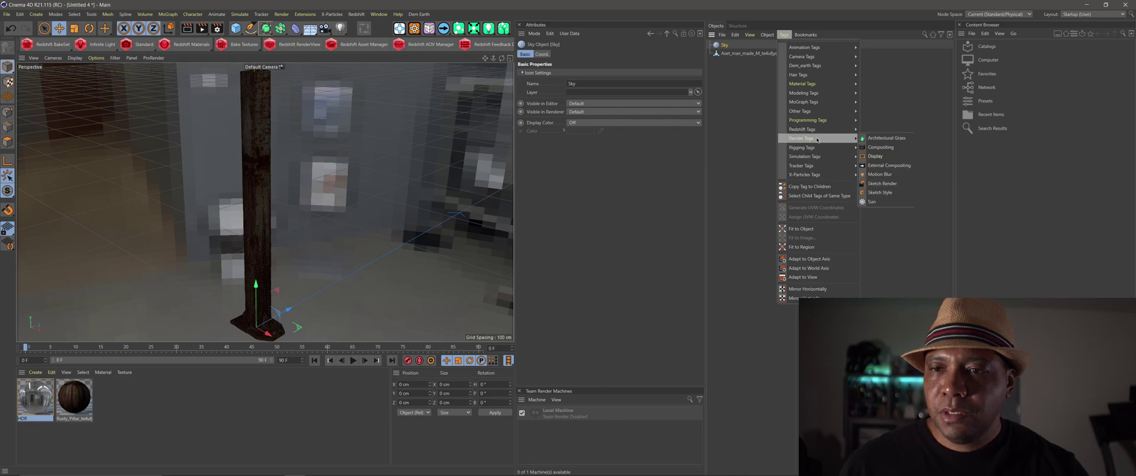
left_click(881, 147)
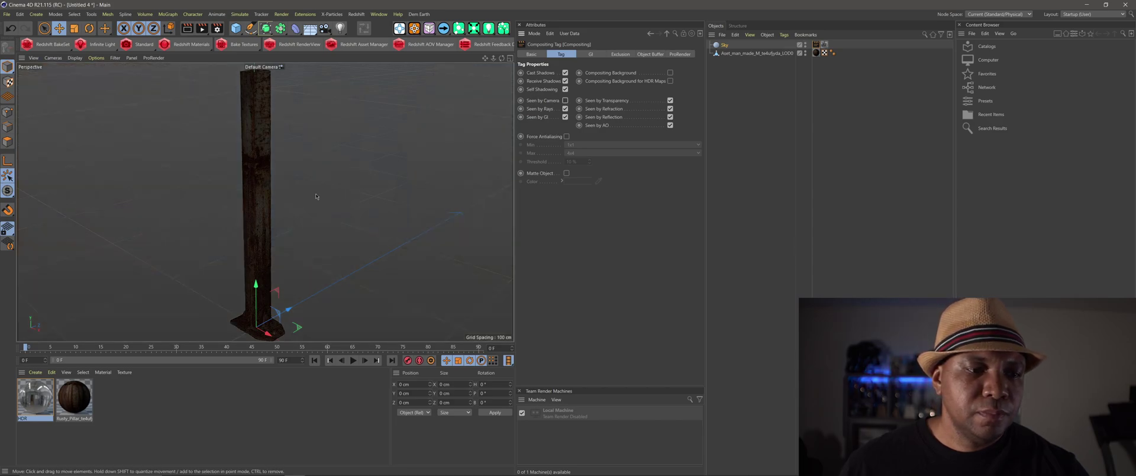
scroll(272, 193, "up", 3)
scroll(272, 194, "down", 5)
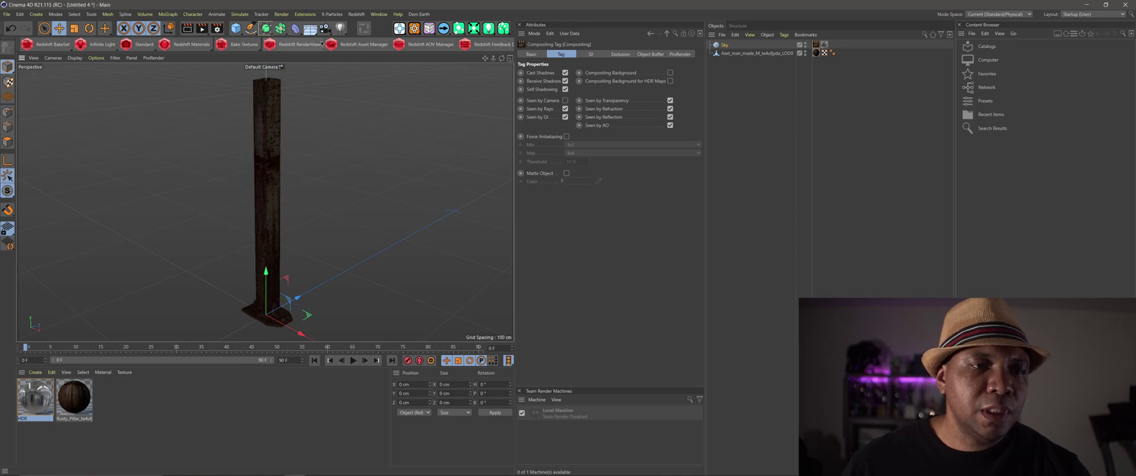
Add an omni light, move it up beside the pillar, and set intensity to 300%.
left_click(338, 27)
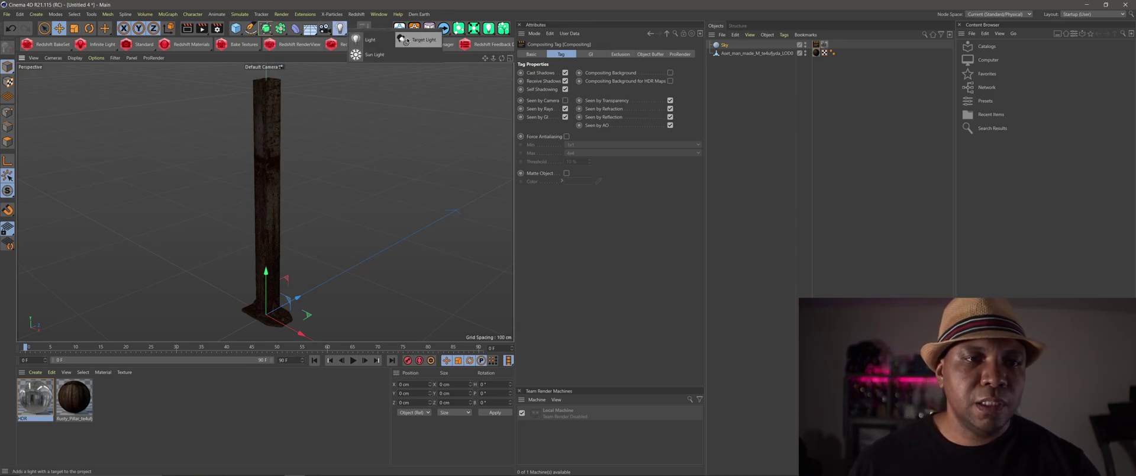
left_click(373, 40)
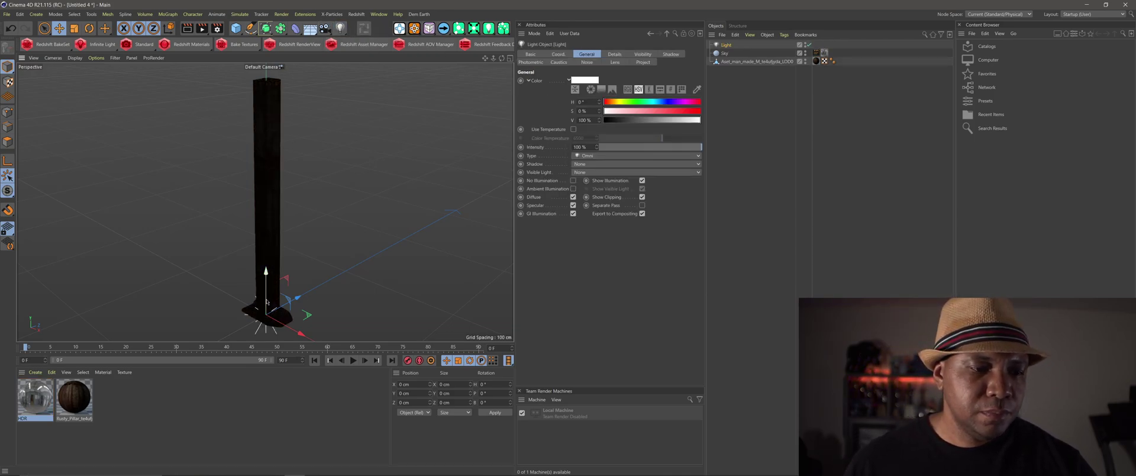
left_click_drag(261, 290, 240, 164)
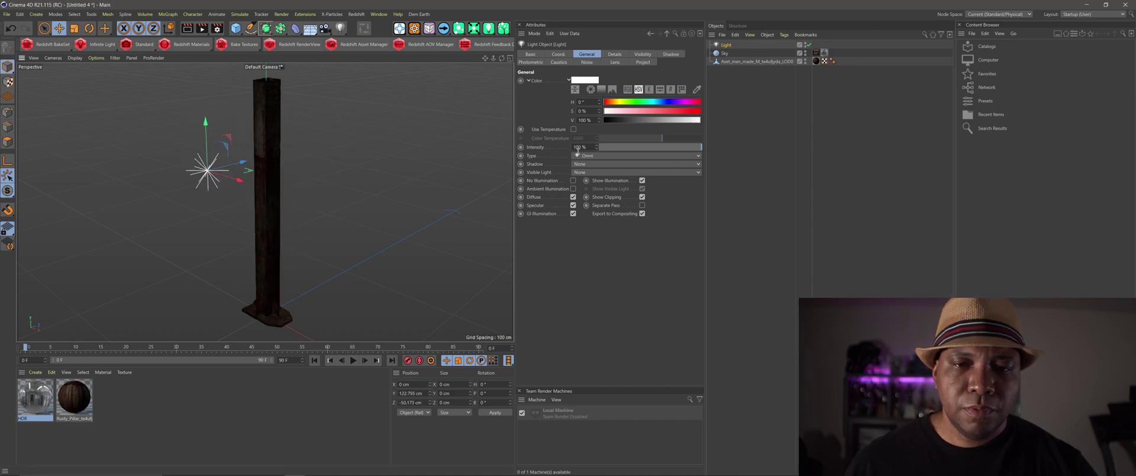
left_click(587, 147)
type("300")
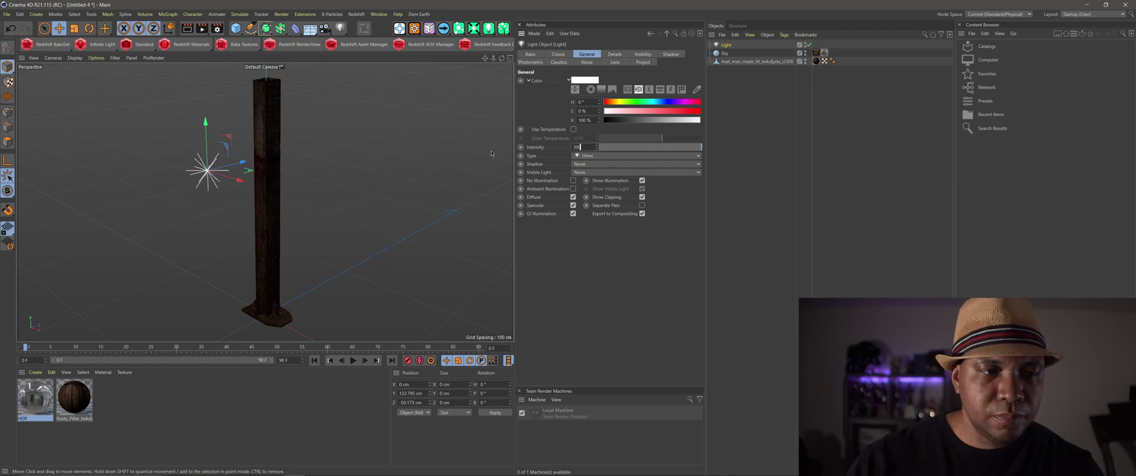
key("Return")
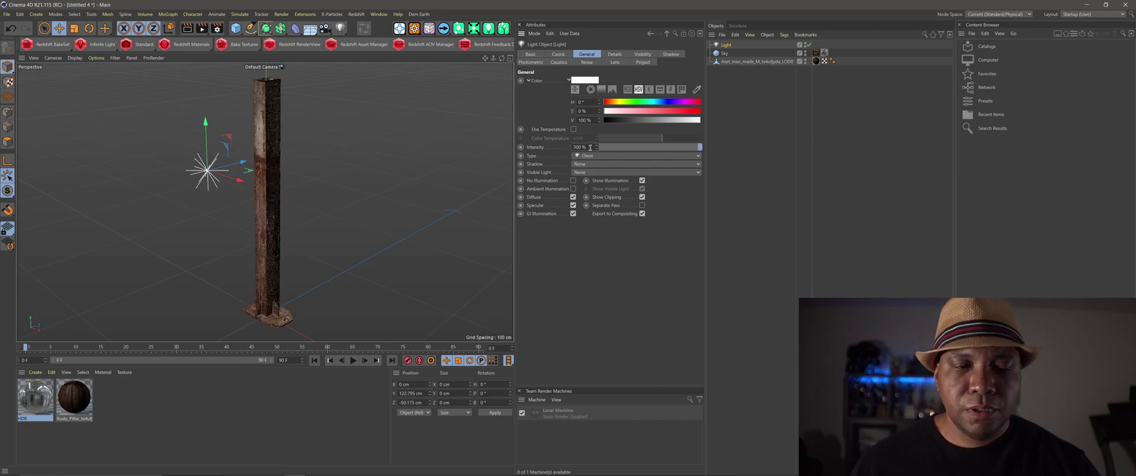
Switch the renderer to Physical in Render Settings.
left_click(217, 27)
left_click(258, 28)
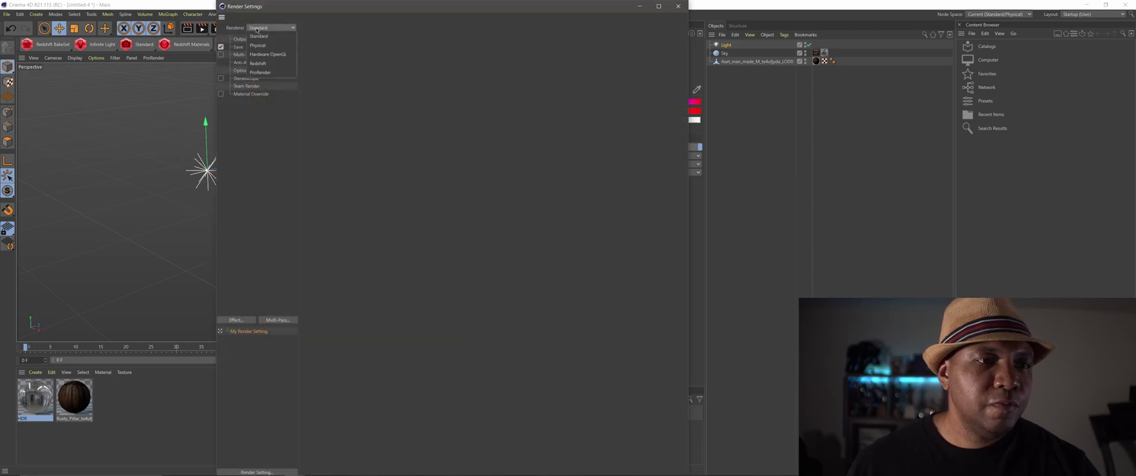
left_click(260, 46)
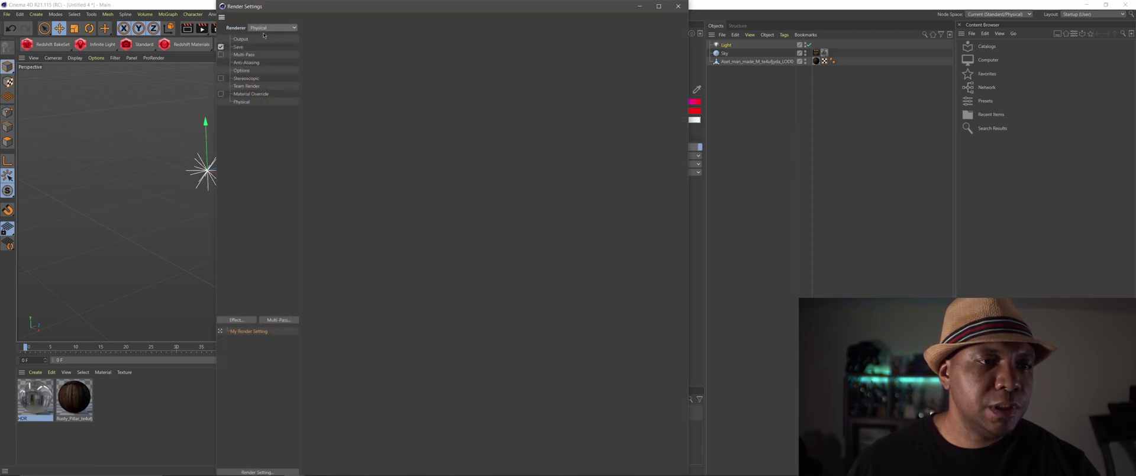
left_click(243, 103)
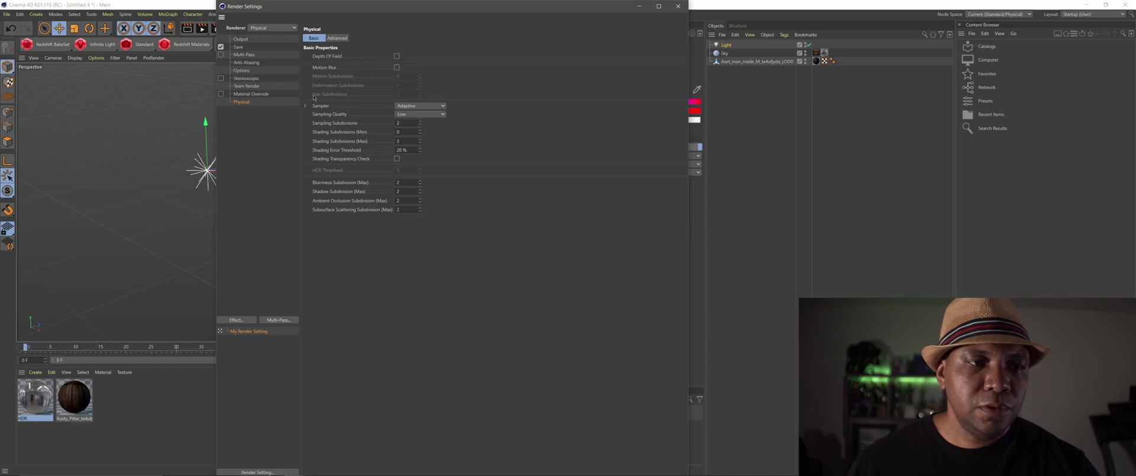
Add Global Illumination with the Interior - High preset.
left_click(237, 319)
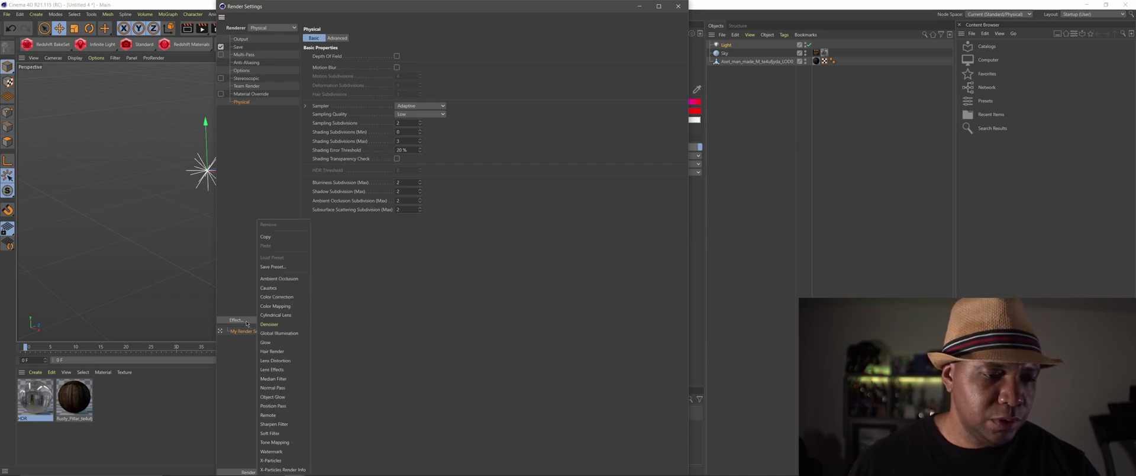
left_click(283, 333)
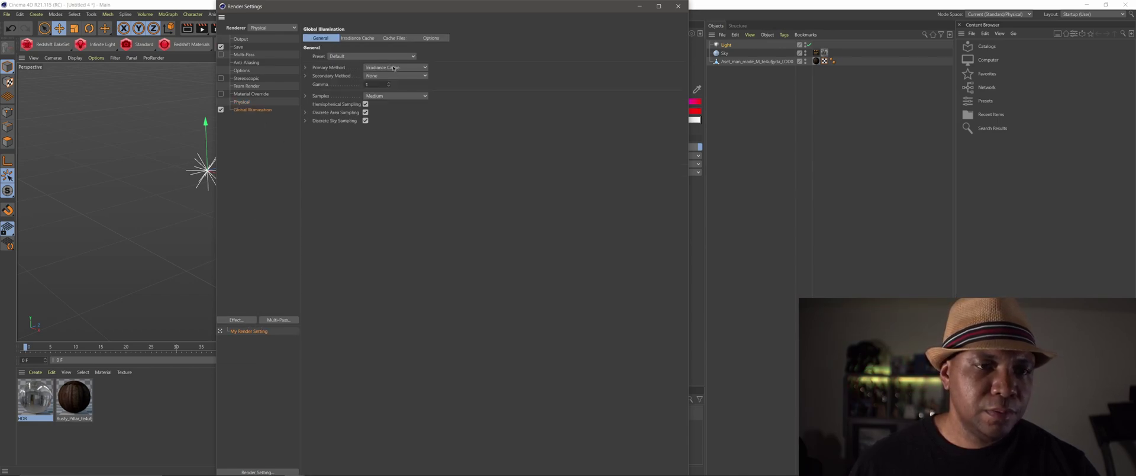
left_click(355, 39)
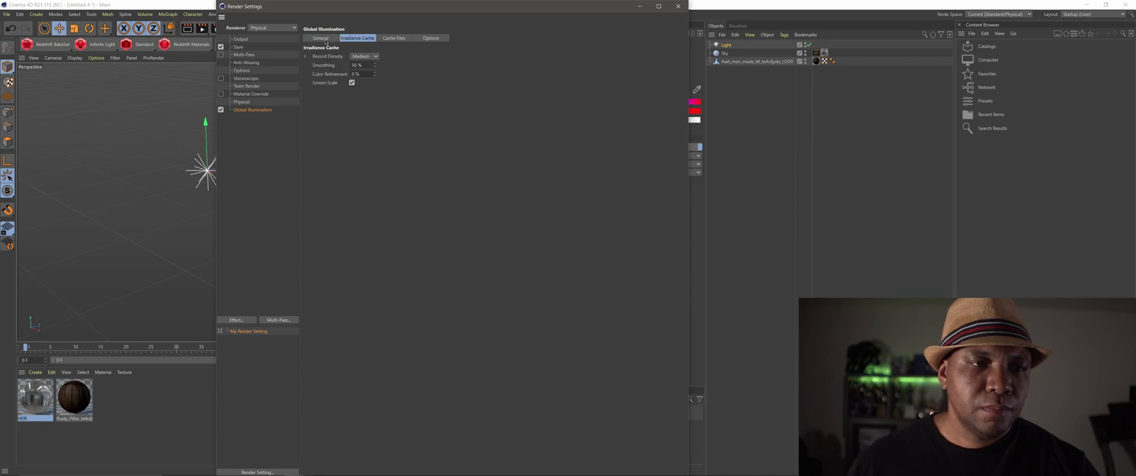
left_click(327, 40)
left_click(347, 55)
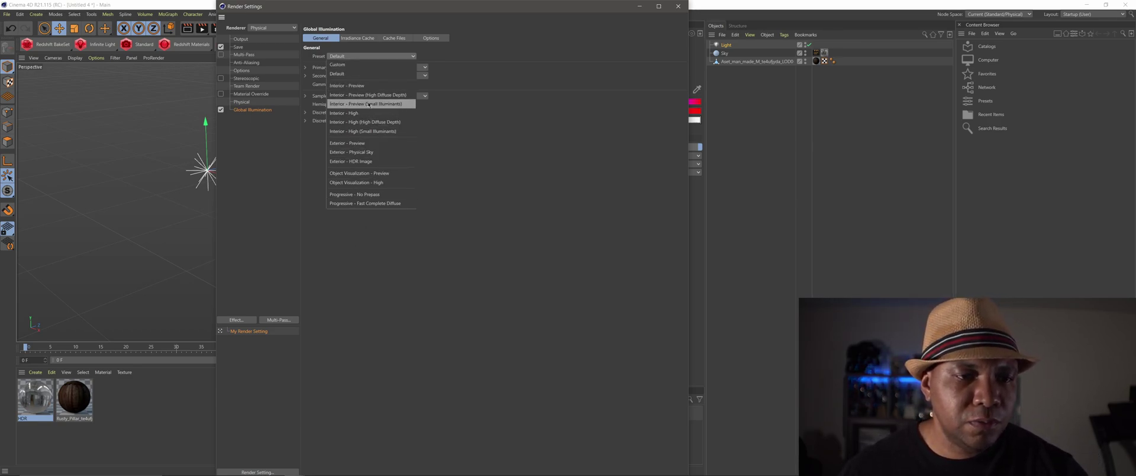
left_click(353, 114)
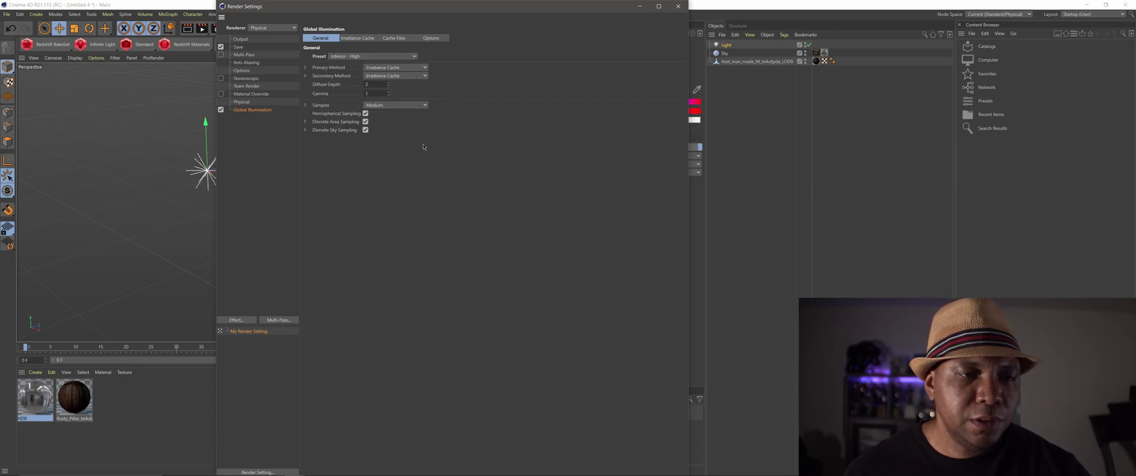
left_click_drag(296, 10, 757, 60)
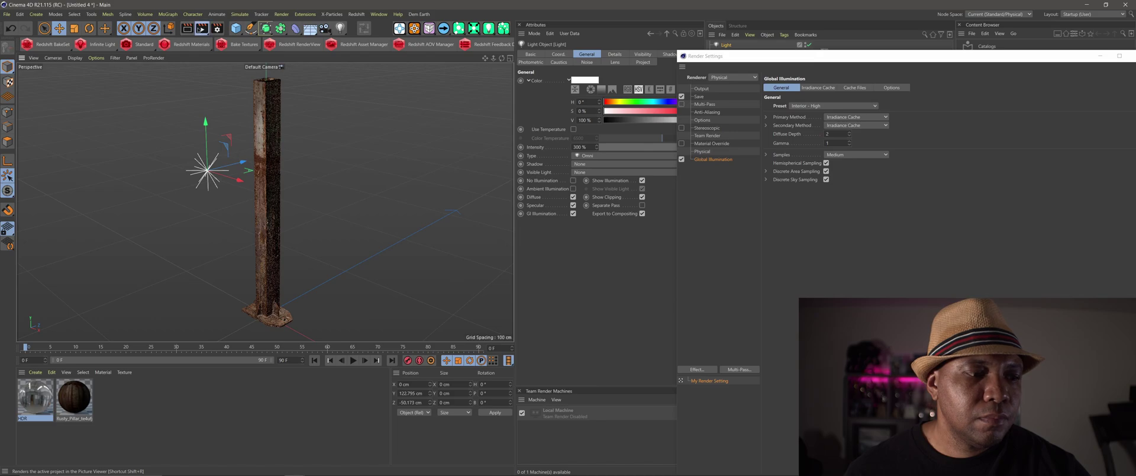
Render the lit pillar to the Picture Viewer, then nudge the light sideways along X.
left_click(202, 29)
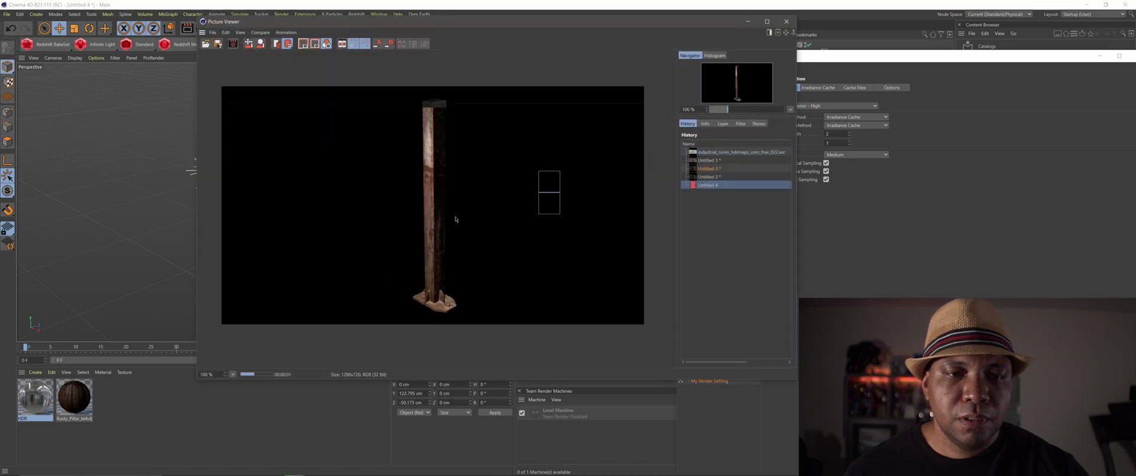
left_click_drag(430, 24, 639, 37)
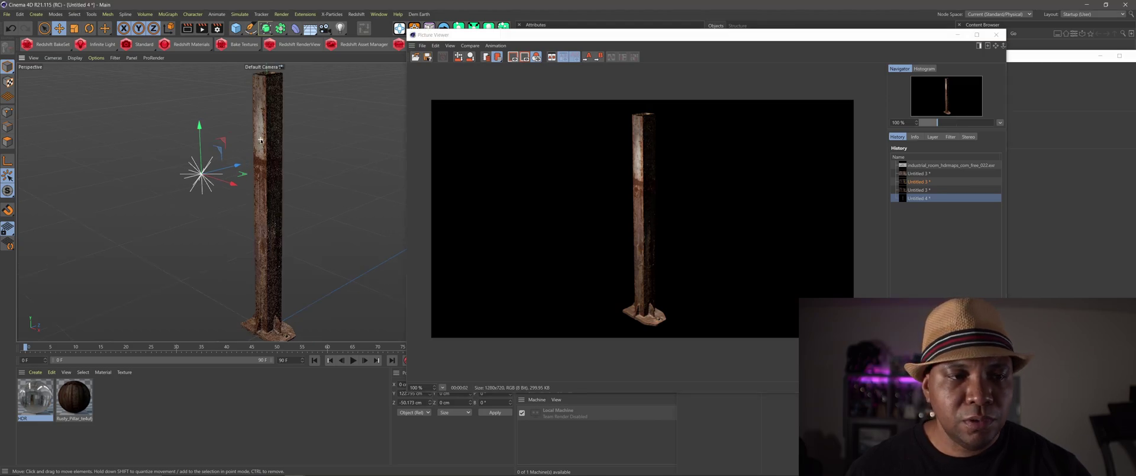
scroll(261, 141, "up", 3)
left_click_drag(195, 195, 179, 209)
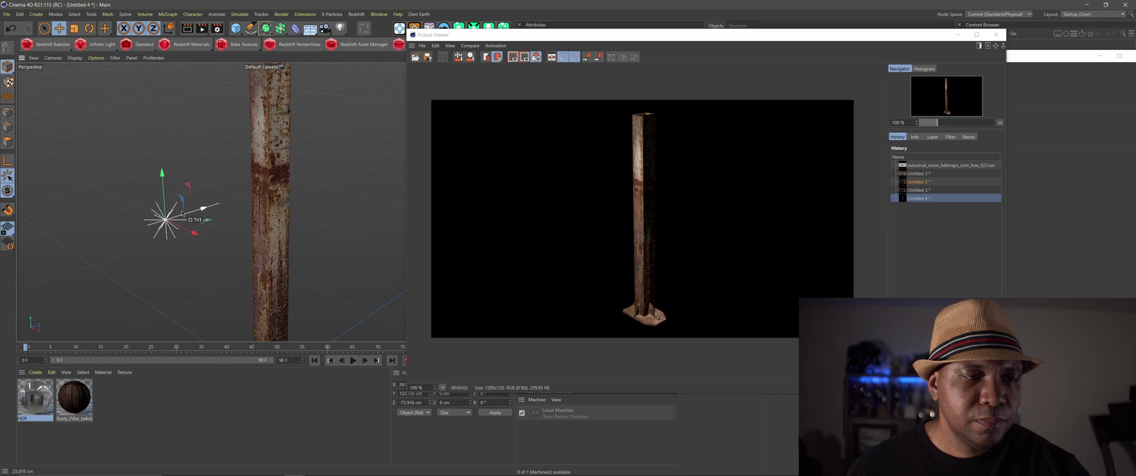
Zoom the viewport in on the pillar and render a close-up of the rusty surface.
scroll(283, 181, "up", 2)
scroll(284, 180, "up", 1)
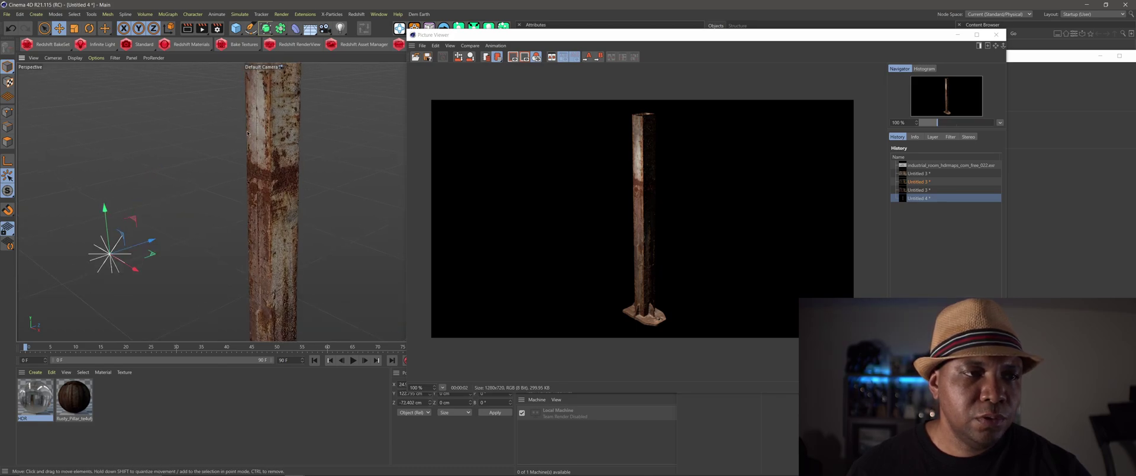
left_click(202, 28)
mouse_move(631, 36)
left_mouse_down()
mouse_move(486, 38)
mouse_move(631, 46)
left_mouse_up()
scroll(235, 123, "down", 2)
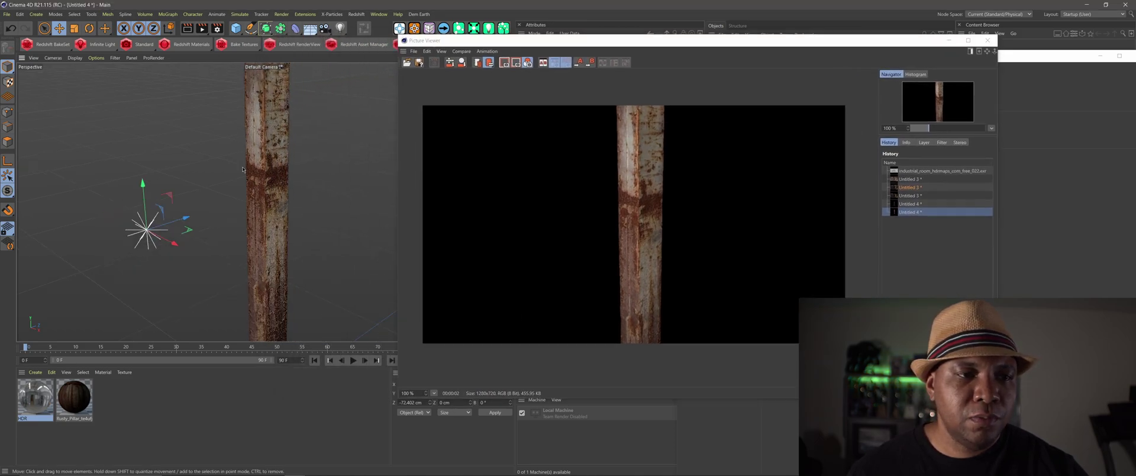
Start another Picture Viewer render of the rusty pillar close-up.
left_click(201, 28)
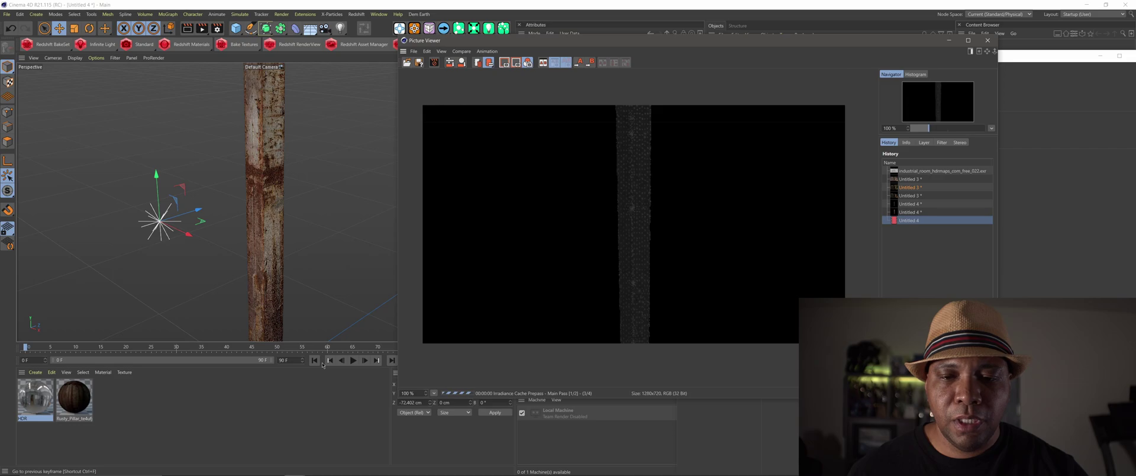